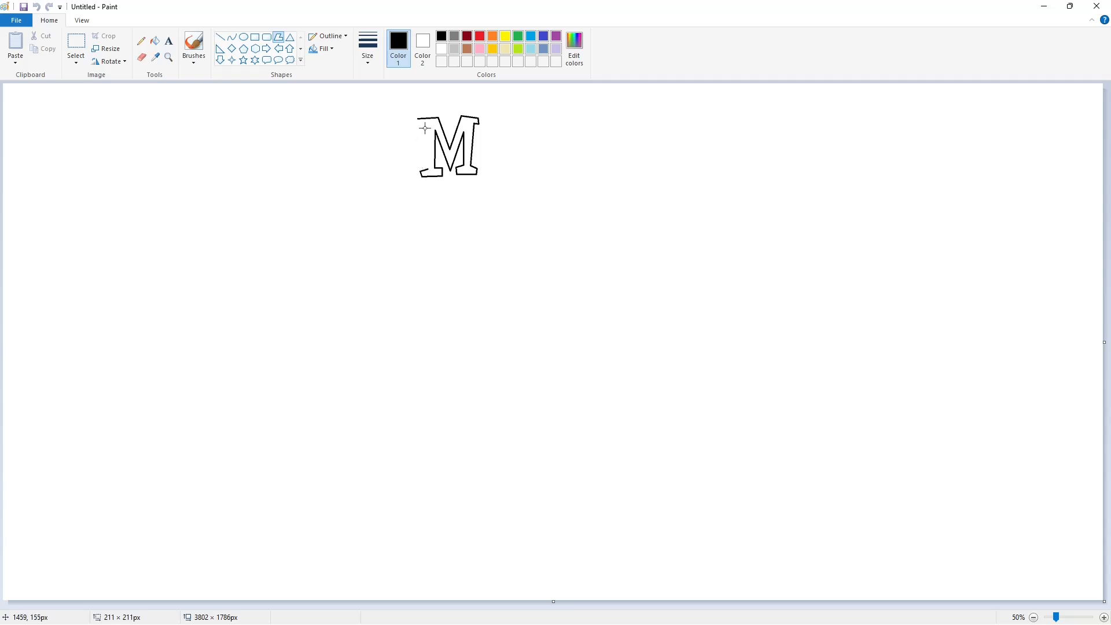
# Fill the outlined letter M with black.
pyautogui.click(154, 41)
pyautogui.click(439, 121)
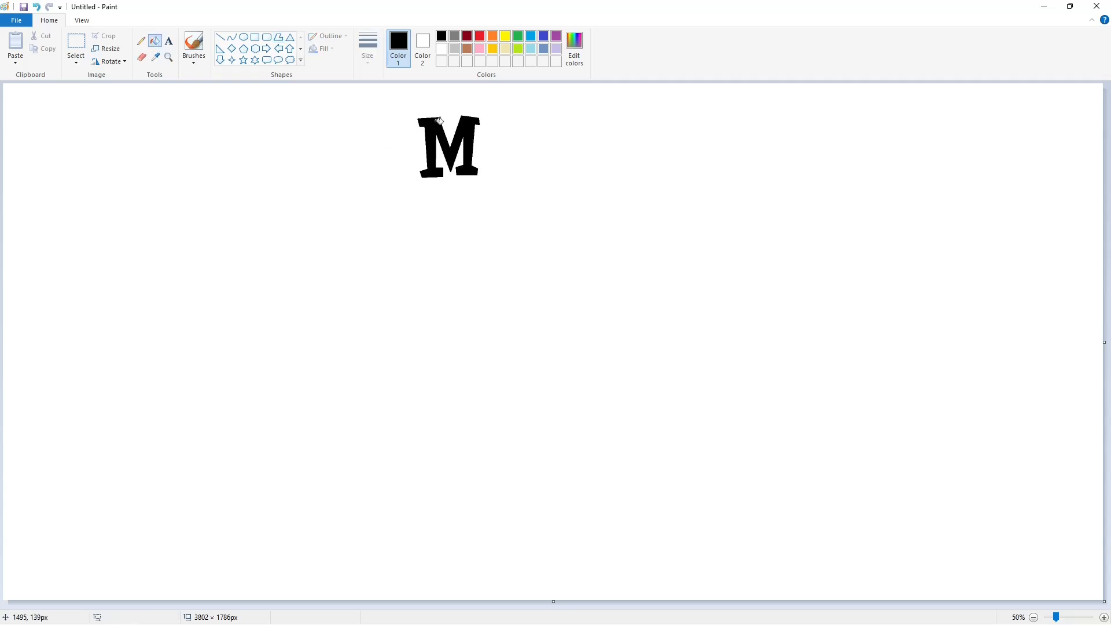
# Outline the thin left serif and the curved left arm of a letter y beside the M.
pyautogui.click(220, 37)
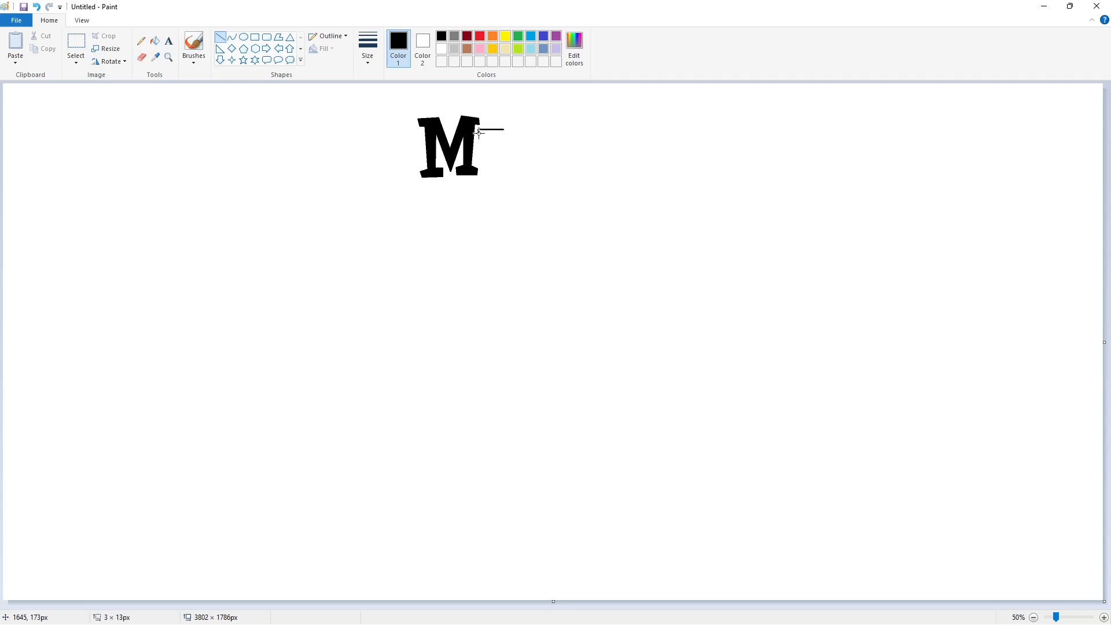
pyautogui.moveTo(478, 133)
pyautogui.mouseDown()
pyautogui.moveTo(503, 135)
pyautogui.moveTo(512, 163)
pyautogui.moveTo(495, 169)
pyautogui.mouseUp()
pyautogui.click(232, 37)
pyautogui.click(486, 157)
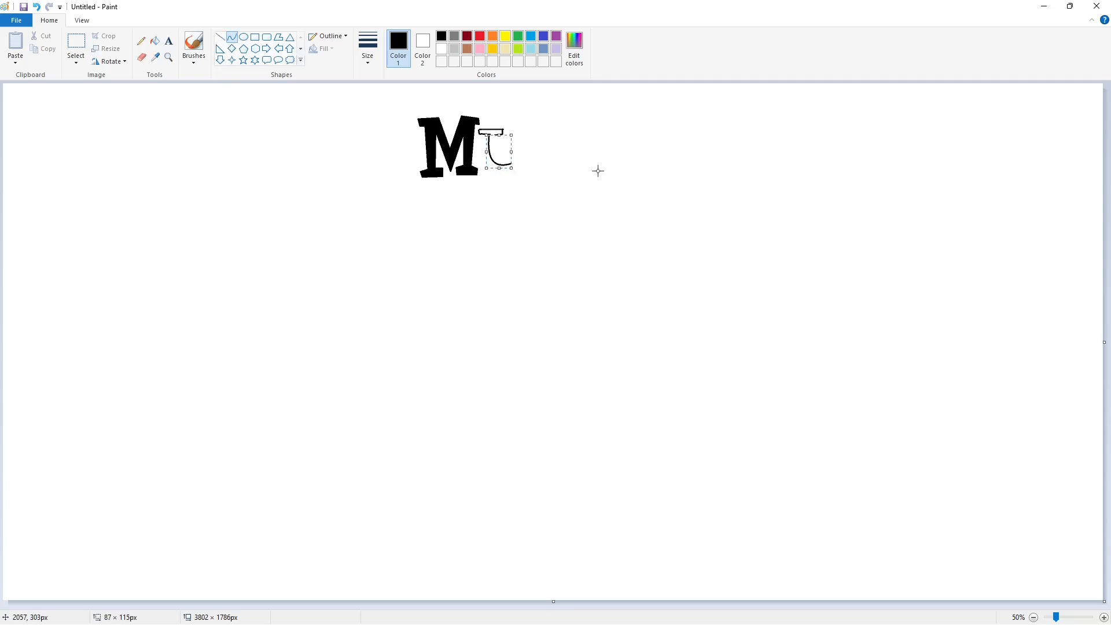
pyautogui.click(597, 171)
pyautogui.click(494, 157)
pyautogui.click(505, 167)
pyautogui.click(528, 149)
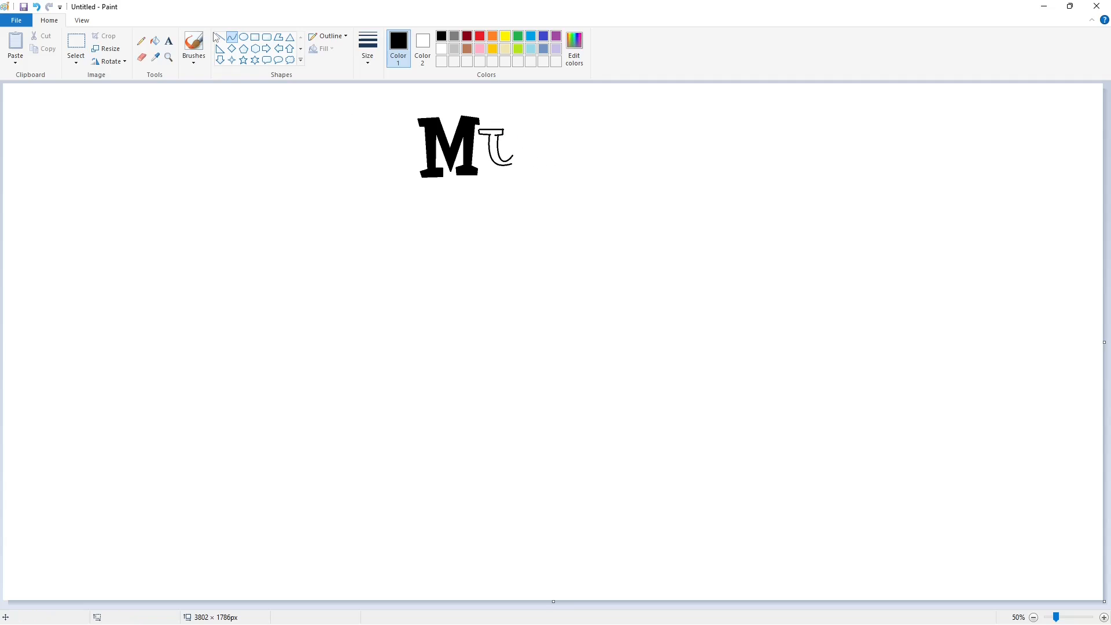
# Add the y's rectangular right serif and the curves of its right stem and hooked tail.
pyautogui.click(255, 37)
pyautogui.moveTo(531, 131)
pyautogui.mouseDown()
pyautogui.moveTo(477, 174)
pyautogui.moveTo(496, 175)
pyautogui.moveTo(501, 205)
pyautogui.moveTo(486, 183)
pyautogui.moveTo(513, 204)
pyautogui.moveTo(503, 218)
pyautogui.mouseUp()
pyautogui.click(232, 37)
pyautogui.click(511, 188)
pyautogui.click(524, 191)
pyautogui.click(618, 209)
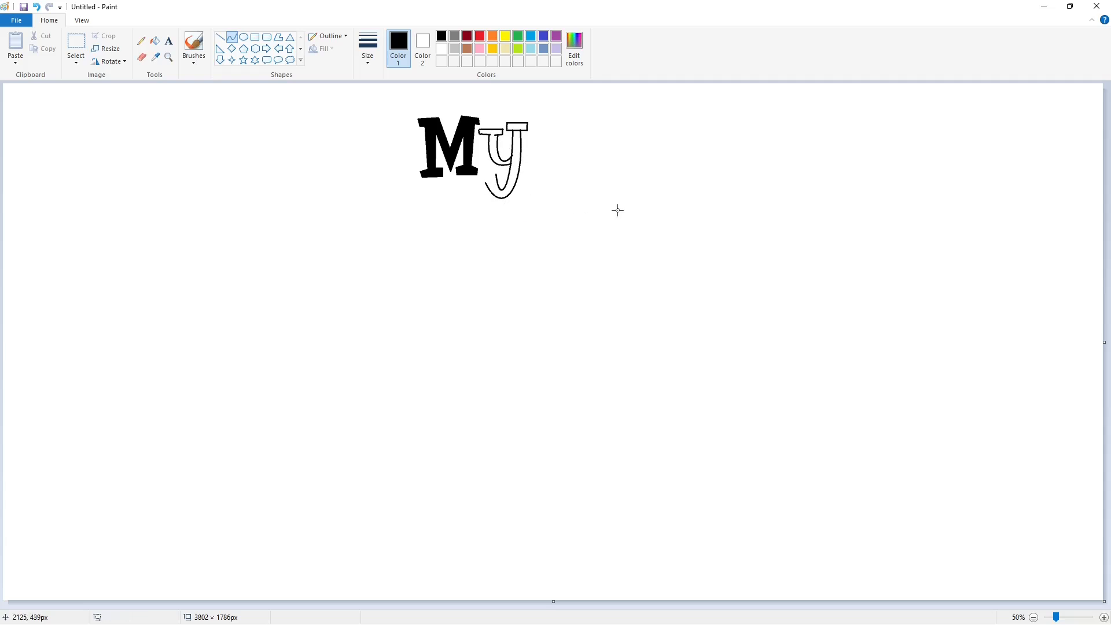
# Close the end of the y's tail with a straight line and fill the letter with black.
pyautogui.click(221, 37)
pyautogui.click(154, 41)
pyautogui.click(493, 143)
pyautogui.click(519, 147)
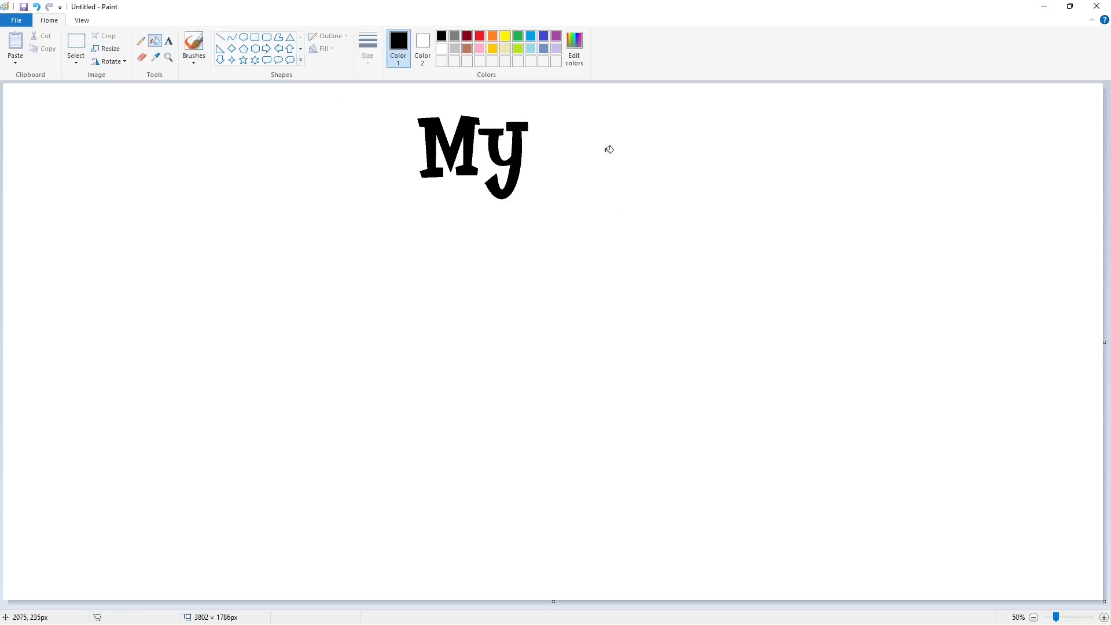
# Outline a slab-serif F about 141 × 205 px with the Polygon shape, lower and beyond the y, and fill it with black.
pyautogui.click(278, 37)
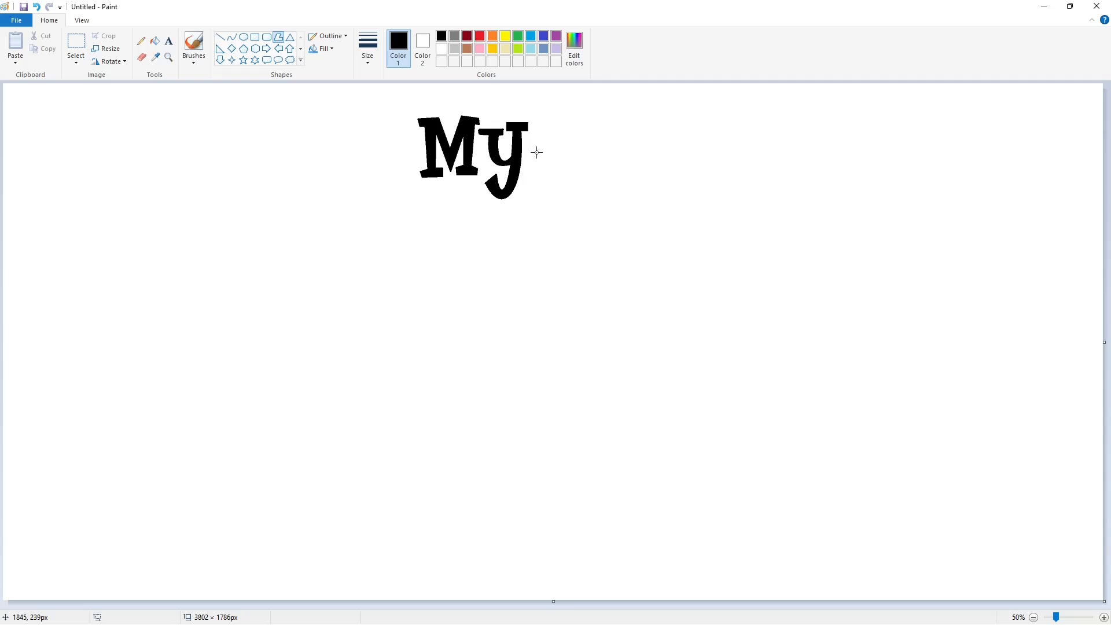
pyautogui.moveTo(536, 152); pyautogui.dragTo(571, 150)
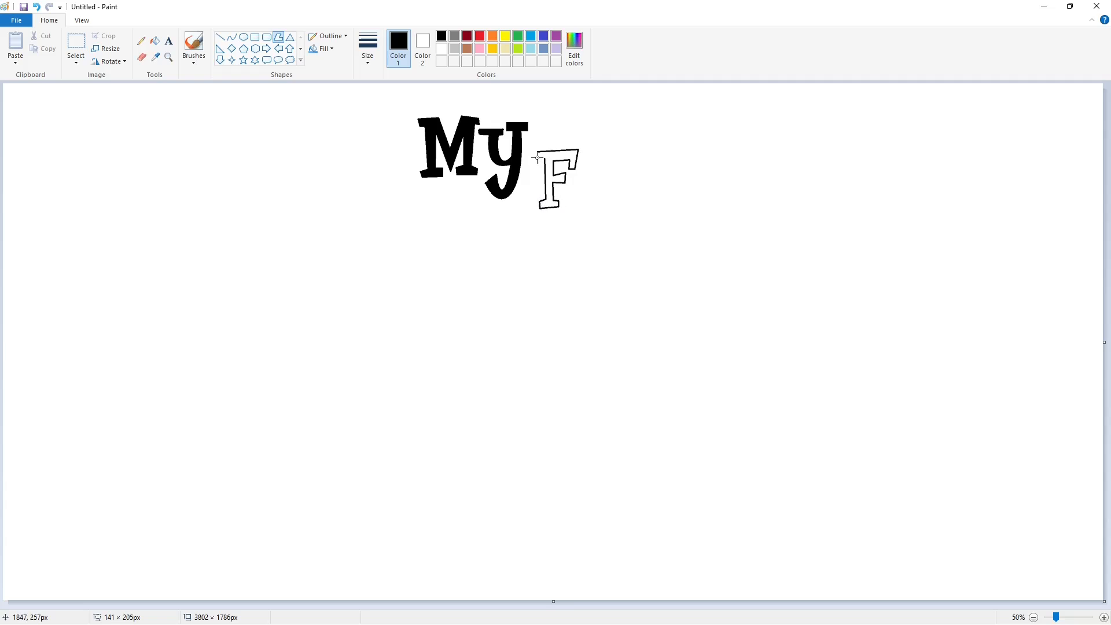
pyautogui.click(155, 40)
pyautogui.click(553, 154)
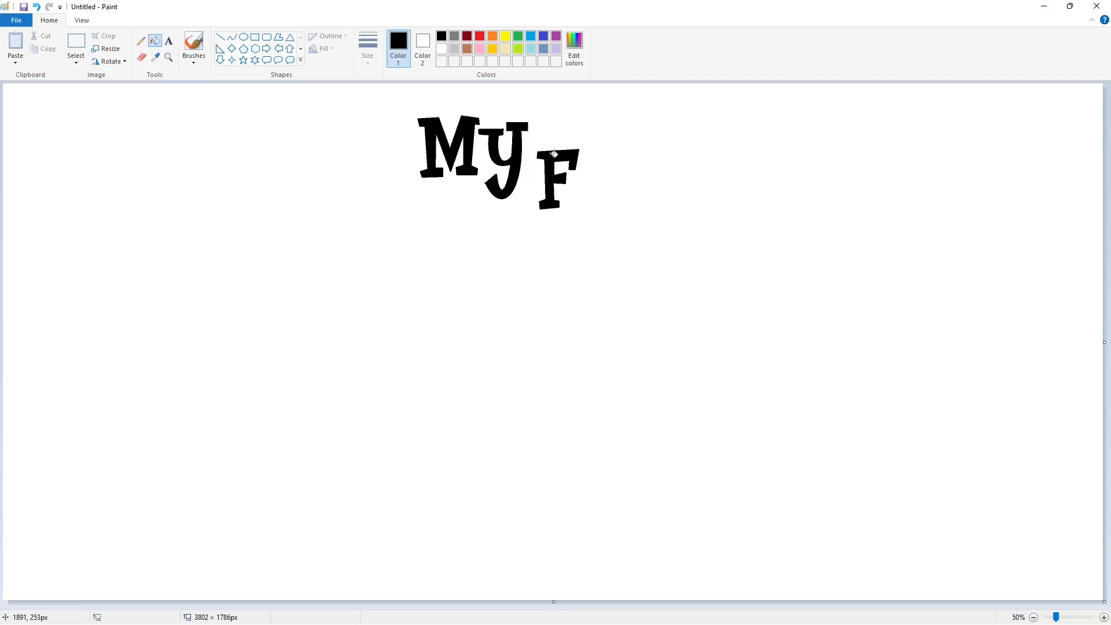
# Outline the outer bowl, top serif, straight stem and foot of a letter R beside the F.
pyautogui.click(231, 37)
pyautogui.moveTo(581, 155)
pyautogui.mouseDown()
pyautogui.moveTo(607, 179)
pyautogui.moveTo(621, 158)
pyautogui.moveTo(619, 169)
pyautogui.moveTo(581, 166)
pyautogui.moveTo(588, 205)
pyautogui.mouseUp()
pyautogui.click(220, 36)
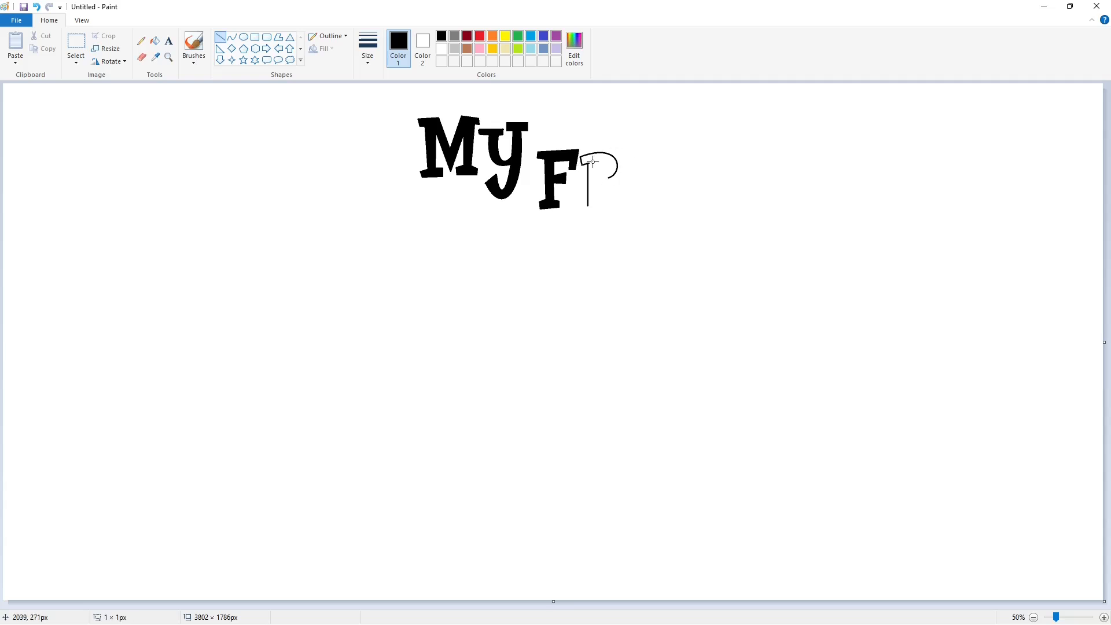
pyautogui.moveTo(592, 162); pyautogui.dragTo(599, 212)
pyautogui.click(264, 40)
# Draw the R's inner bowl and its wavy leg with curves.
pyautogui.click(231, 37)
pyautogui.moveTo(593, 169)
pyautogui.mouseDown()
pyautogui.moveTo(613, 175)
pyautogui.moveTo(609, 206)
pyautogui.mouseUp()
pyautogui.moveTo(611, 206); pyautogui.dragTo(605, 197)
pyautogui.click(686, 206)
pyautogui.moveTo(603, 186)
pyautogui.mouseDown()
pyautogui.moveTo(616, 212)
pyautogui.moveTo(607, 214)
pyautogui.mouseUp()
pyautogui.click(639, 192)
pyautogui.click(380, 106)
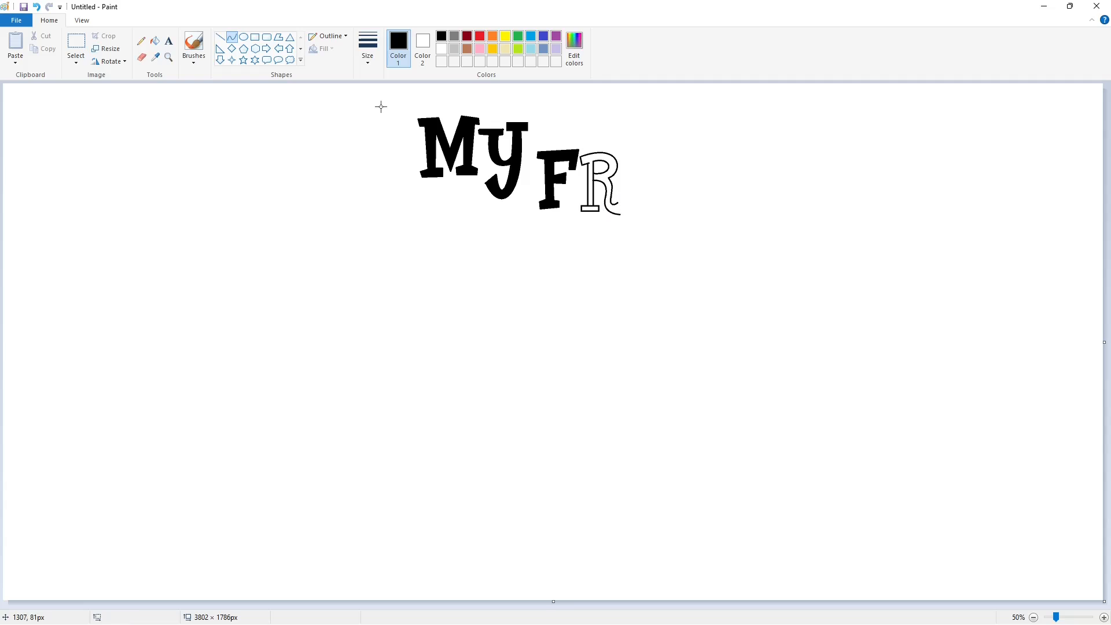
# Close the tip of the R's leg with straight lines and fill the letter with black.
pyautogui.click(221, 37)
pyautogui.click(155, 40)
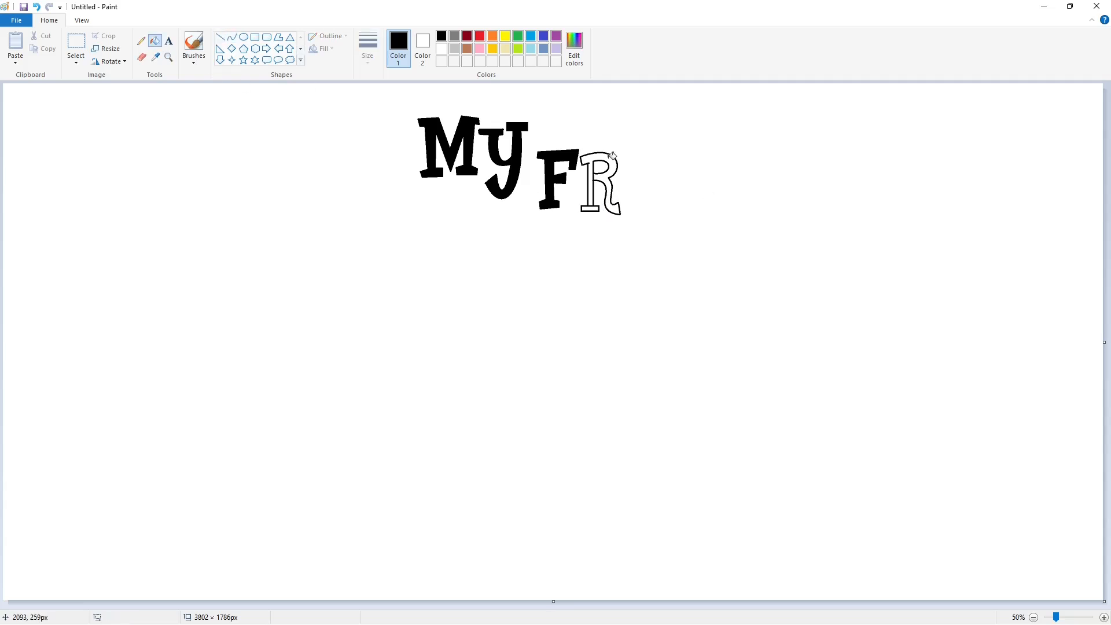
pyautogui.click(589, 206)
# Outline a short slab-serif i stem, about 75 × 117 px, beside the R with the Polygon shape and fill it with black.
pyautogui.click(279, 37)
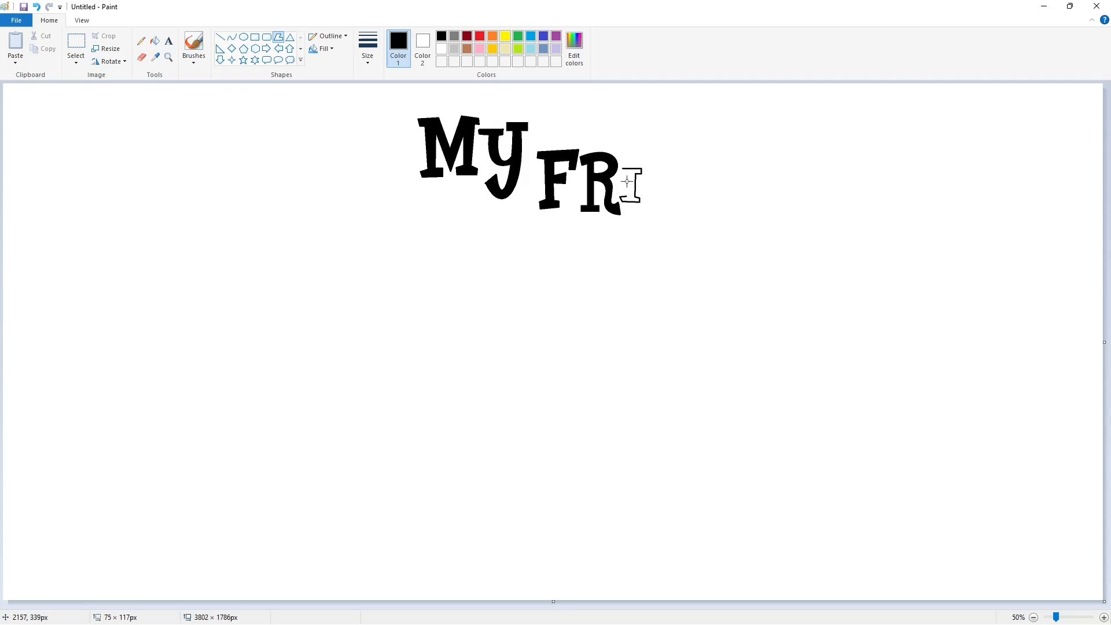
pyautogui.click(624, 172)
pyautogui.click(154, 40)
pyautogui.click(631, 188)
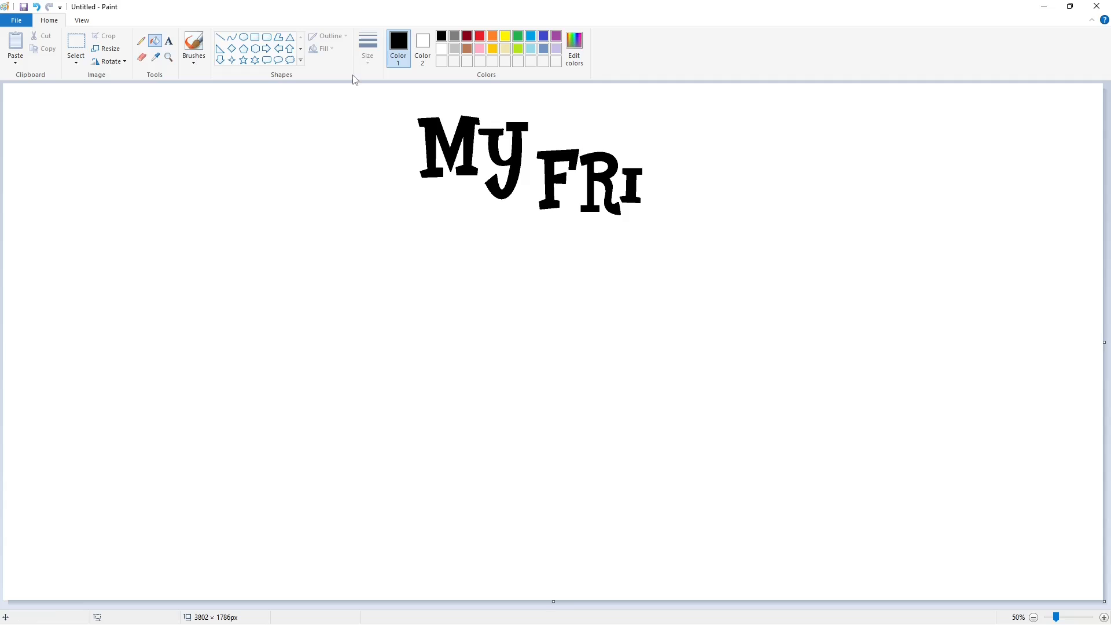
# Draw a small oval dot above the i stem and fill it with black.
pyautogui.click(243, 37)
pyautogui.moveTo(622, 152); pyautogui.dragTo(642, 168)
pyautogui.click(155, 40)
pyautogui.click(633, 160)
# Outline a letter e beside the i using two nested ovals and horizontal lines for the crossbar.
pyautogui.click(244, 37)
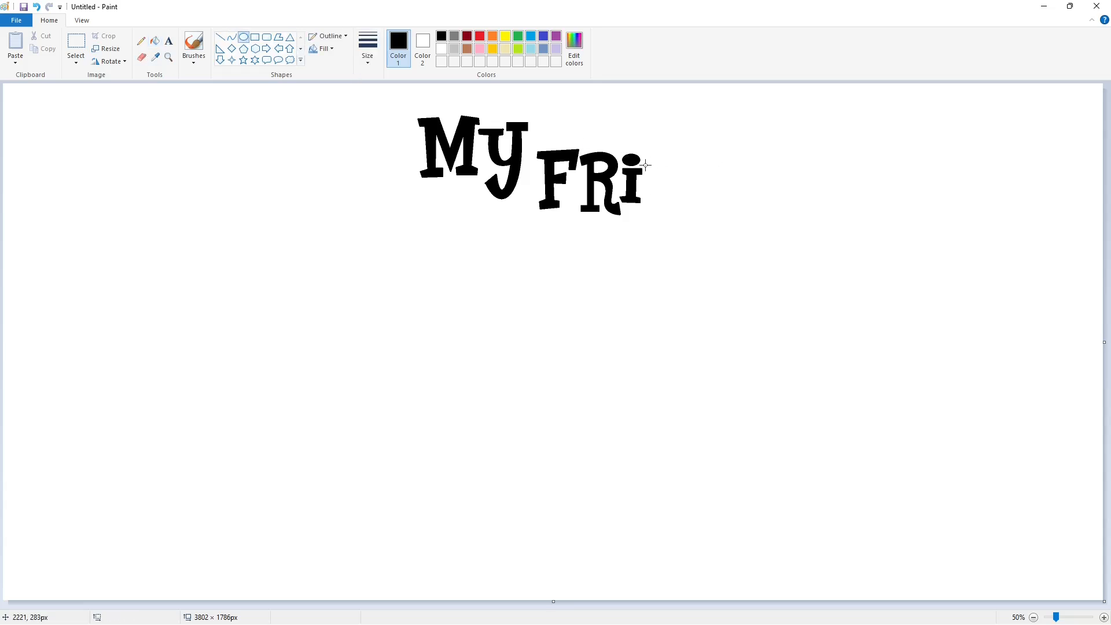
pyautogui.moveTo(644, 159); pyautogui.dragTo(683, 201)
pyautogui.moveTo(652, 160)
pyautogui.mouseDown()
pyautogui.moveTo(674, 198)
pyautogui.moveTo(646, 181)
pyautogui.moveTo(677, 177)
pyautogui.mouseUp()
pyautogui.click(220, 37)
pyautogui.click(674, 196)
pyautogui.click(751, 193)
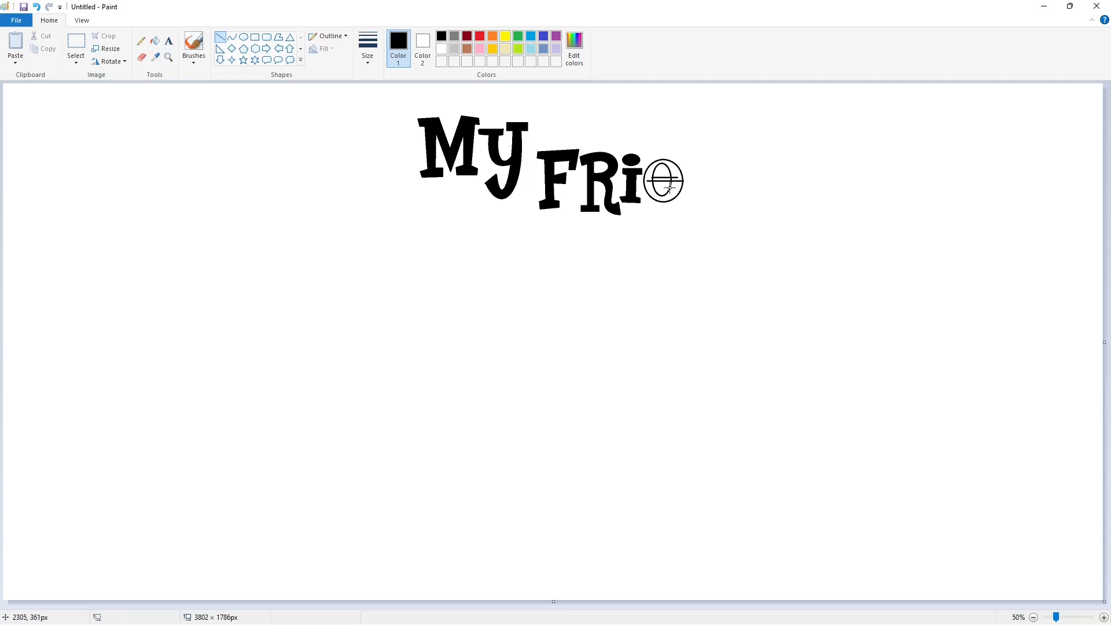
# Fill the upper and lower parts of the e with black.
pyautogui.click(1103, 618)
pyautogui.scroll(-2, 752, 549)
pyautogui.moveTo(496, 605); pyautogui.dragTo(792, 605)
pyautogui.scroll(2, 694, 462)
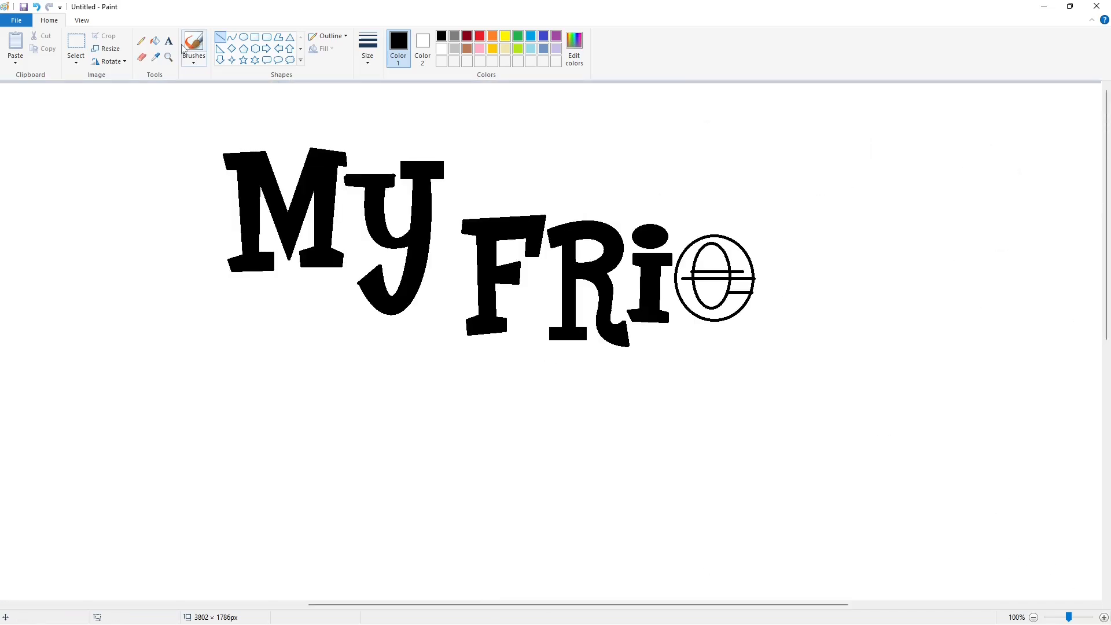
pyautogui.click(156, 41)
pyautogui.click(734, 251)
pyautogui.click(713, 274)
# Clear the e's opening below the crossbar with white lines and white fill over the leftover black fragments.
pyautogui.click(442, 49)
pyautogui.click(220, 38)
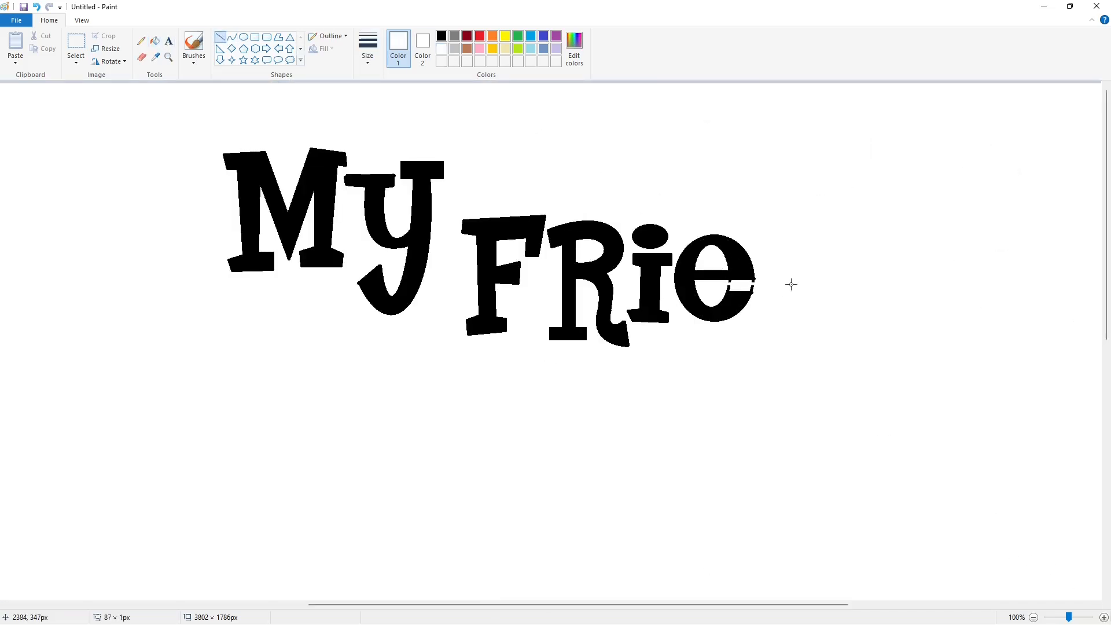
pyautogui.moveTo(791, 284); pyautogui.dragTo(791, 282)
pyautogui.click(810, 248)
pyautogui.moveTo(721, 289)
pyautogui.mouseDown()
pyautogui.moveTo(766, 289)
pyautogui.moveTo(754, 280)
pyautogui.mouseUp()
pyautogui.click(915, 259)
pyautogui.hotkey('ctrl', 'z')
pyautogui.click(155, 41)
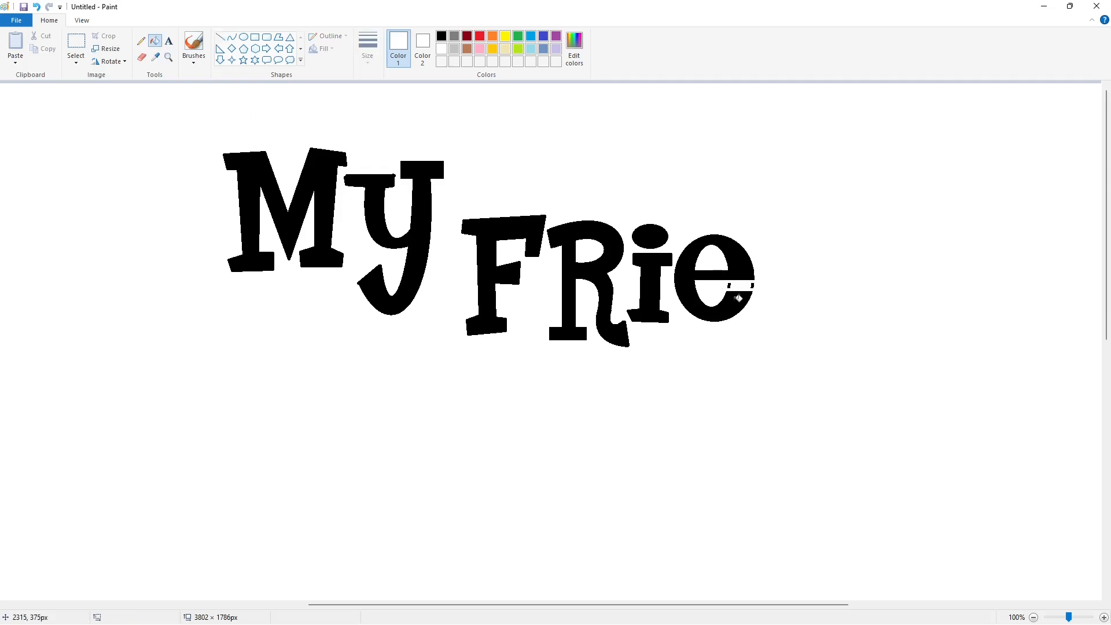
pyautogui.click(729, 285)
pyautogui.click(752, 285)
# Outline in black the slab-serif left stem of a letter n beside the e.
pyautogui.click(220, 37)
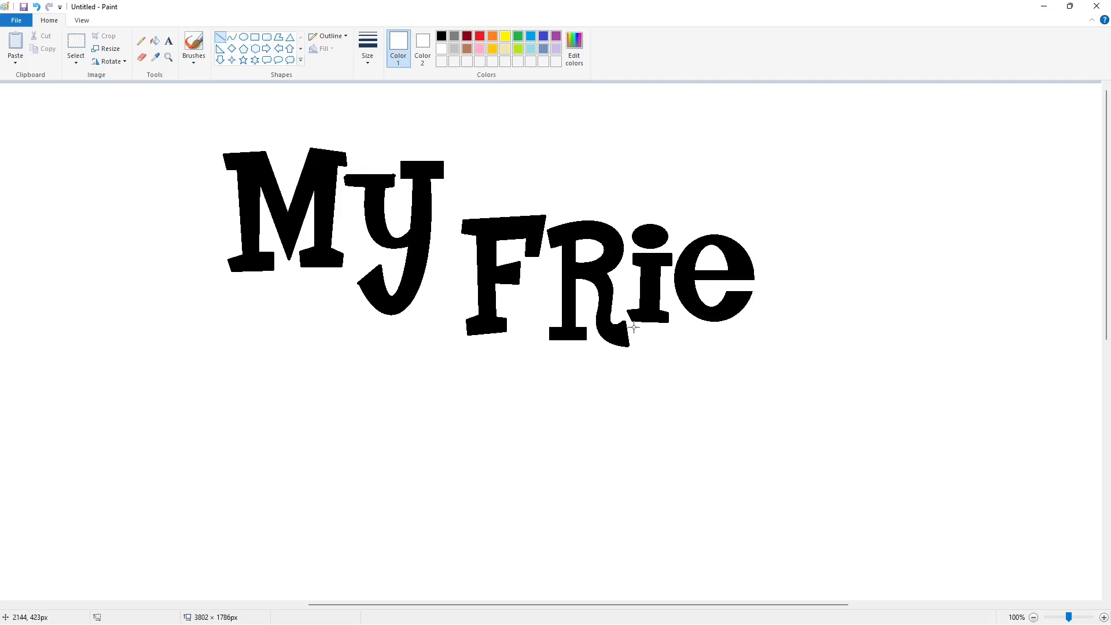
pyautogui.scroll(-1, 1015, 584)
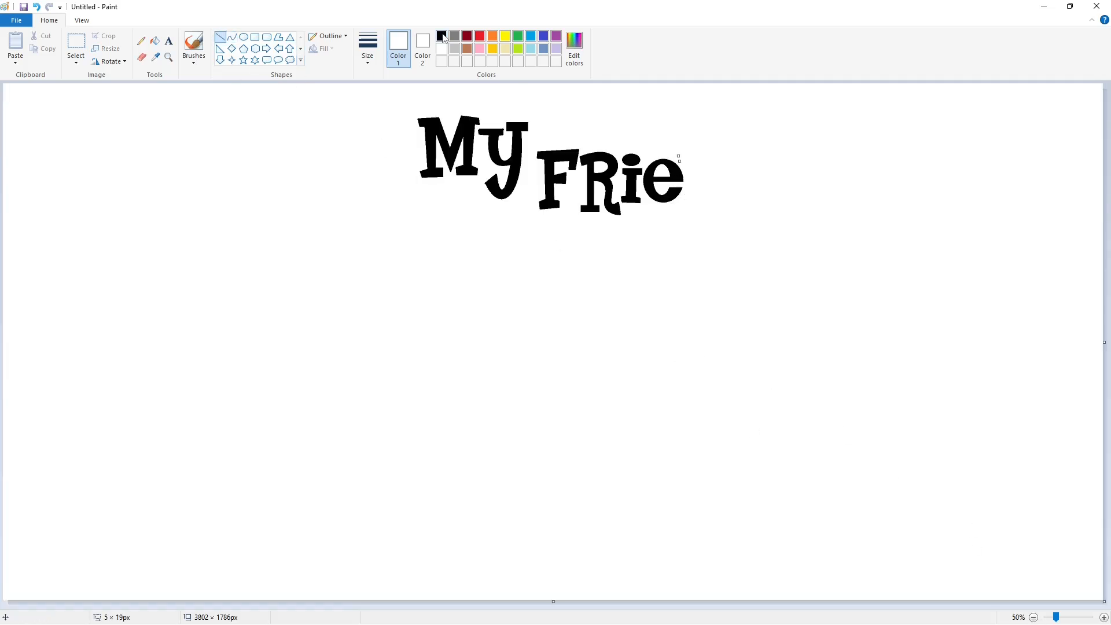
pyautogui.click(441, 36)
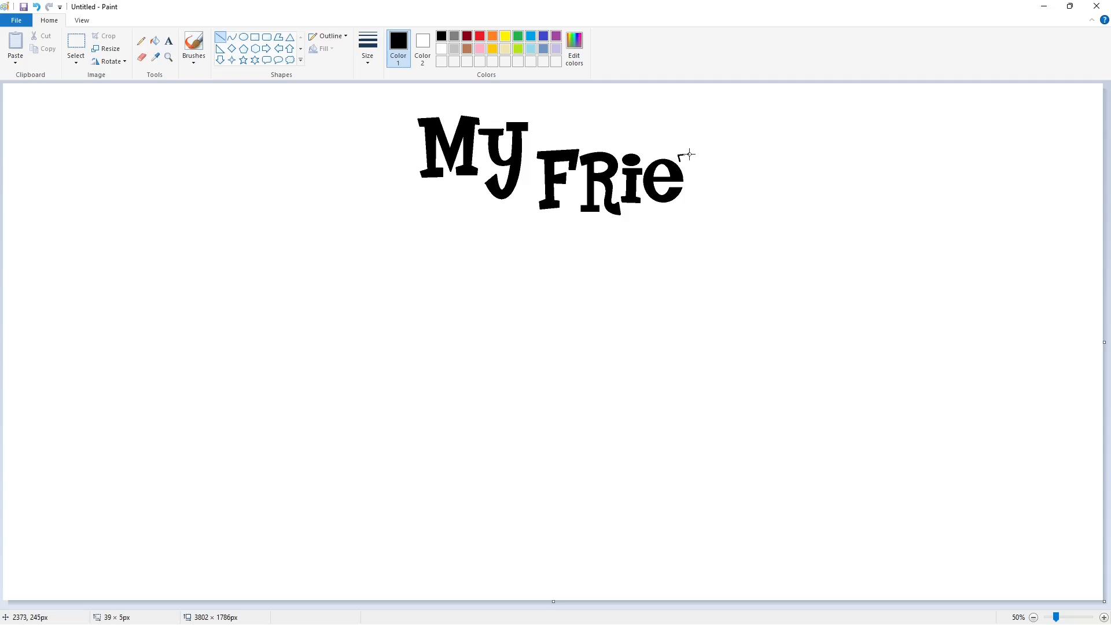
pyautogui.click(278, 37)
pyautogui.click(698, 194)
pyautogui.click(704, 199)
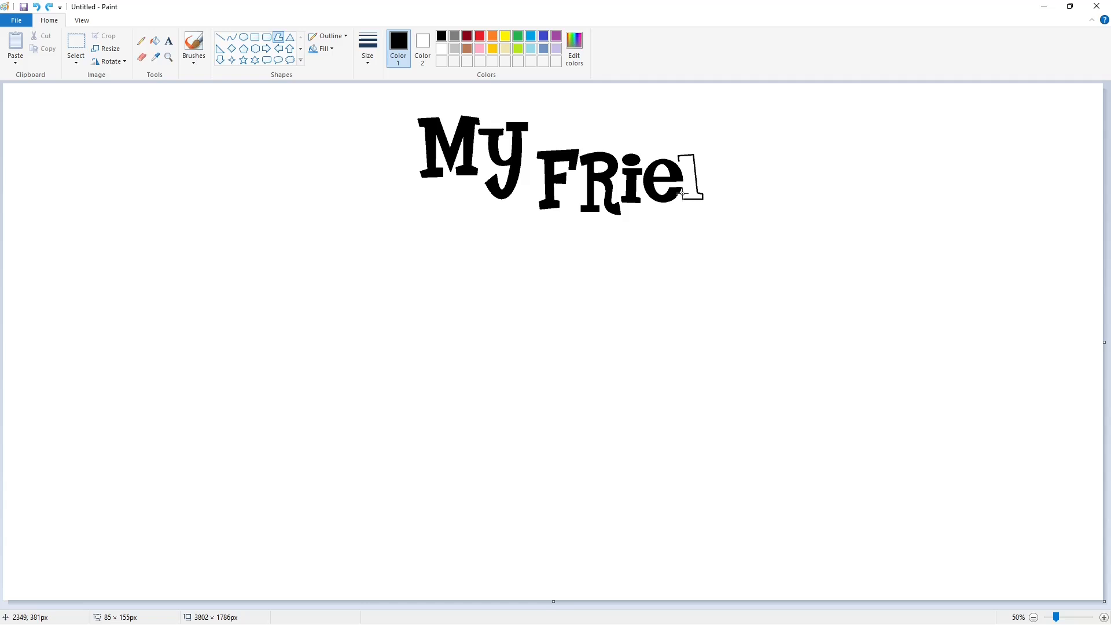
pyautogui.click(678, 157)
# Add the n's curved arch and right leg, with a rectangular foot at its base.
pyautogui.click(232, 37)
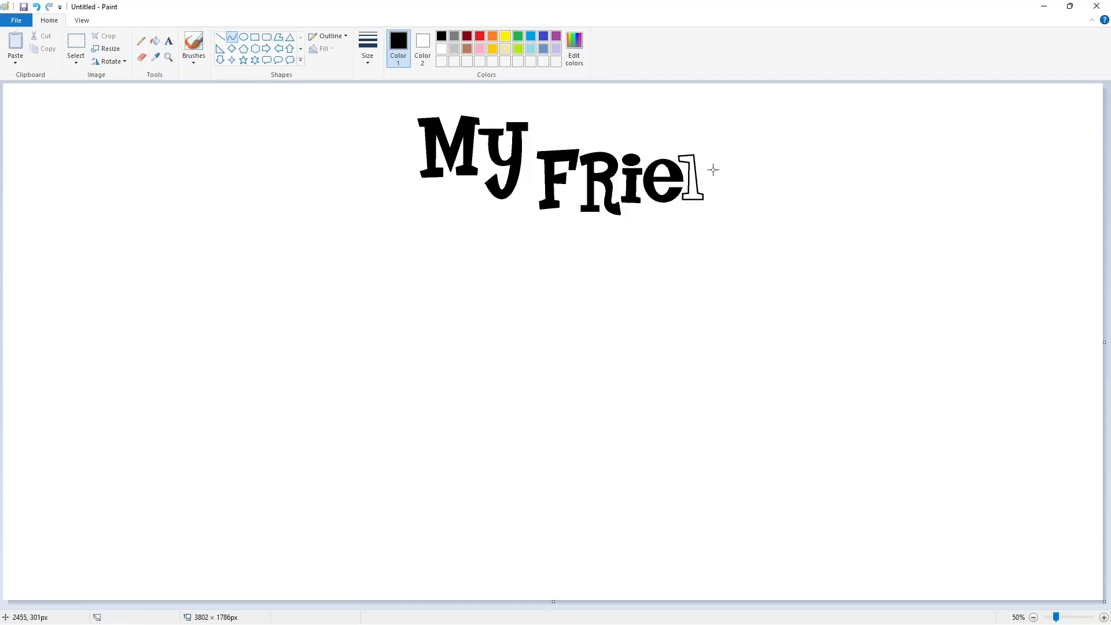
pyautogui.moveTo(694, 158)
pyautogui.mouseDown()
pyautogui.moveTo(715, 203)
pyautogui.moveTo(717, 155)
pyautogui.moveTo(729, 154)
pyautogui.moveTo(712, 202)
pyautogui.moveTo(702, 154)
pyautogui.moveTo(719, 165)
pyautogui.moveTo(723, 208)
pyautogui.mouseUp()
pyautogui.click(698, 151)
pyautogui.click(816, 173)
pyautogui.click(255, 37)
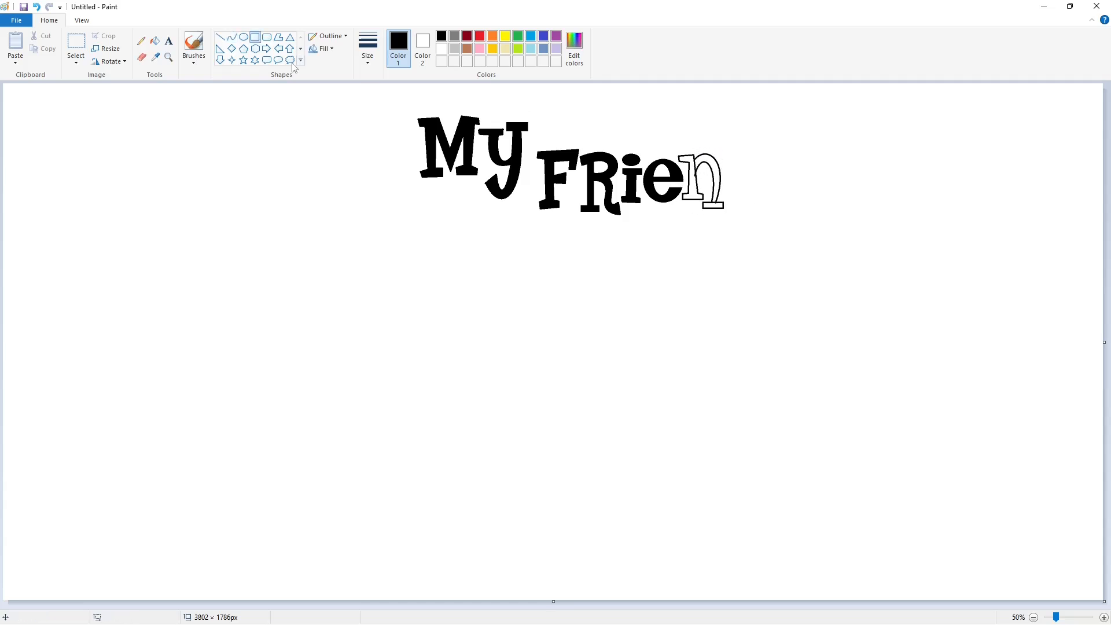
# Fill the stem, arch and foot of the n with black.
pyautogui.click(154, 41)
pyautogui.click(698, 186)
pyautogui.click(713, 205)
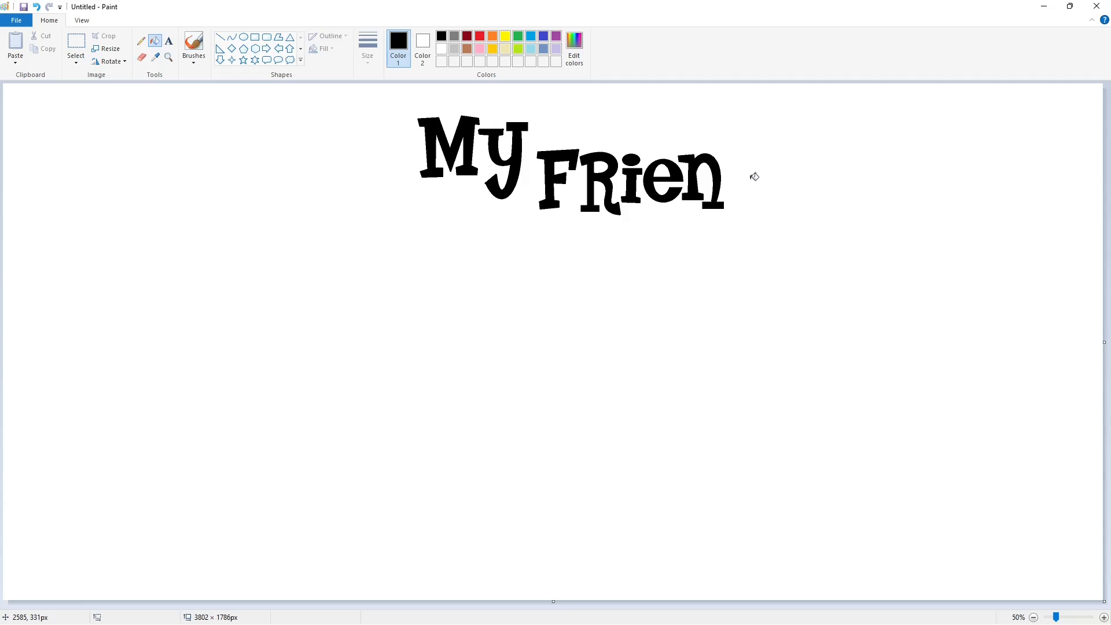
# Outline the outer shape of a letter D beside the n, with straight serif edges and a curved right side.
pyautogui.click(220, 37)
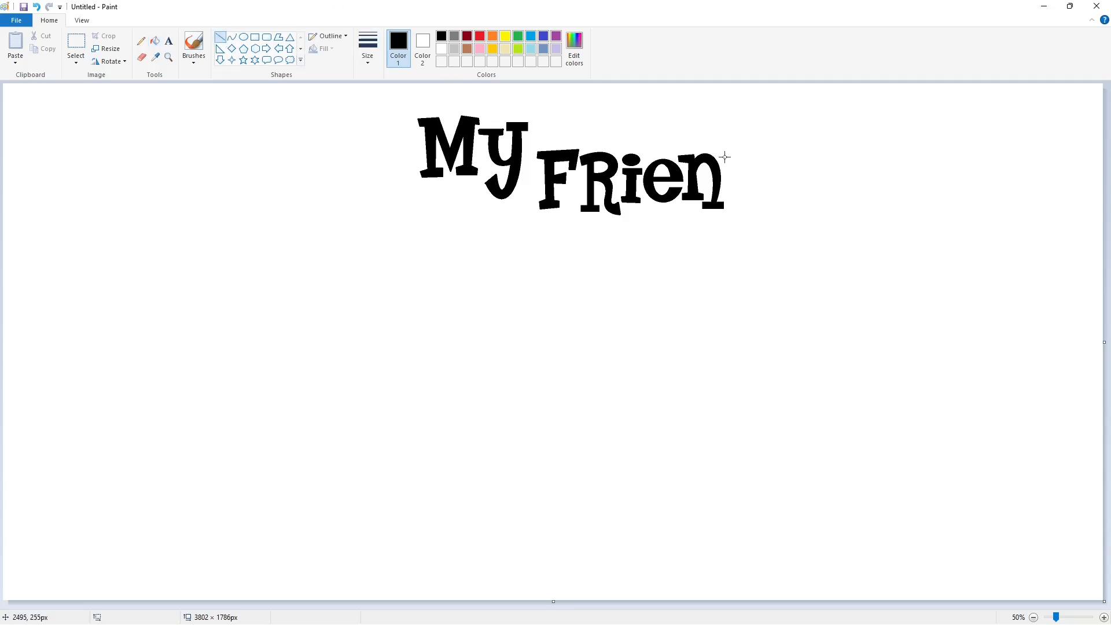
pyautogui.moveTo(746, 154); pyautogui.dragTo(743, 201)
pyautogui.click(232, 37)
pyautogui.moveTo(748, 158); pyautogui.dragTo(776, 154)
pyautogui.moveTo(776, 180); pyautogui.dragTo(774, 207)
# Complete the D's stem and inner opening with lines and curves, and fill the letter with black.
pyautogui.click(220, 37)
pyautogui.moveTo(733, 166); pyautogui.dragTo(739, 203)
pyautogui.click(233, 38)
pyautogui.moveTo(739, 164); pyautogui.dragTo(739, 200)
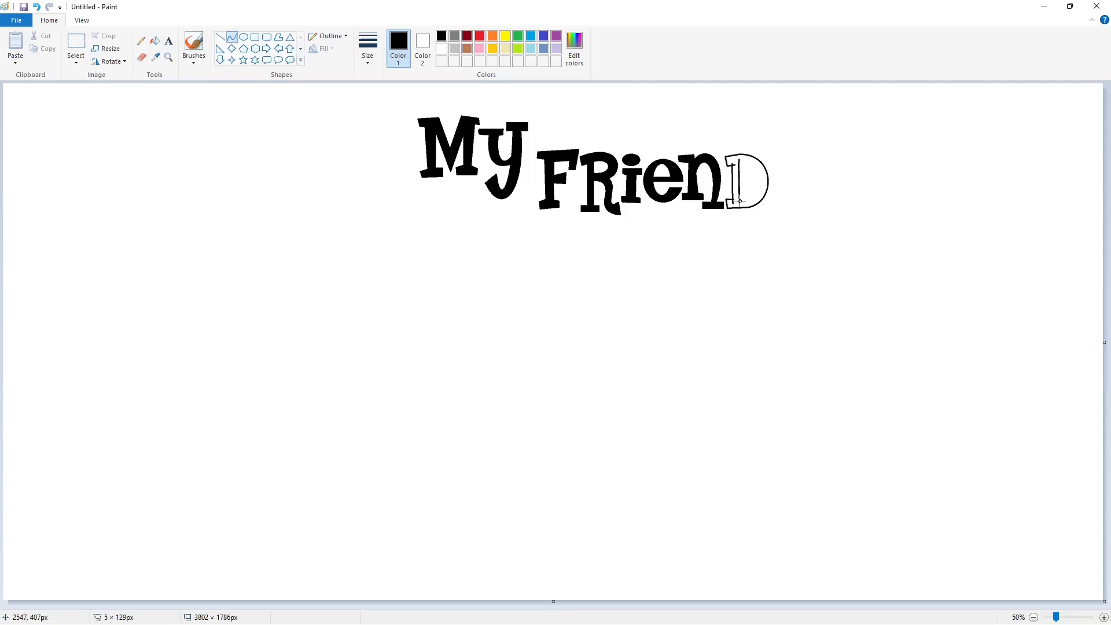
pyautogui.click(155, 40)
pyautogui.click(741, 173)
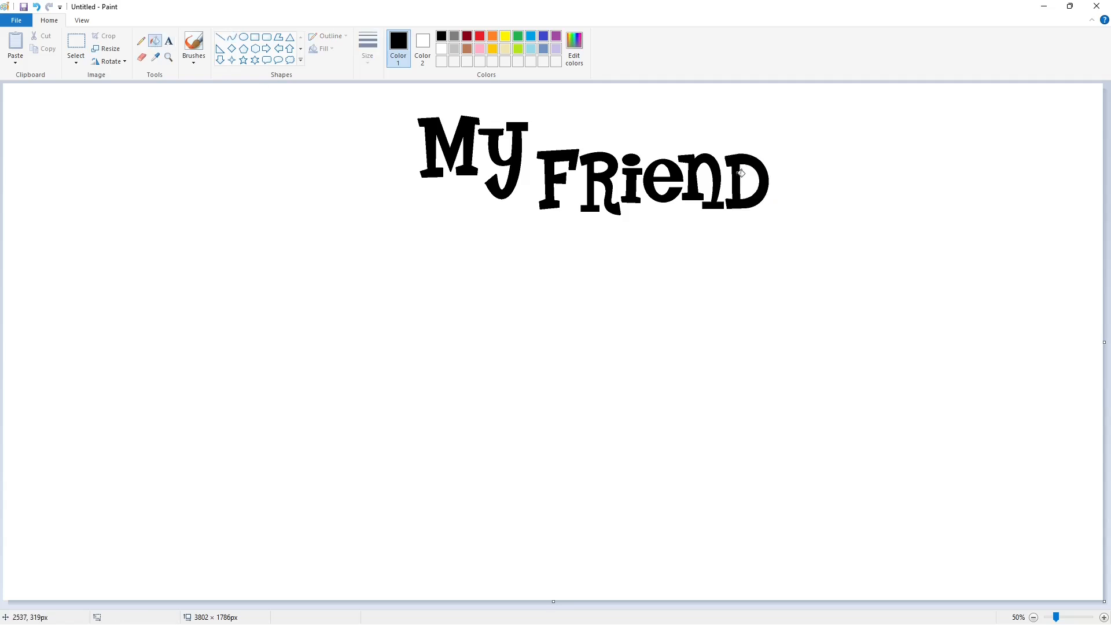
# Draw the upper curves and top terminal of a letter S beside the D.
pyautogui.click(232, 37)
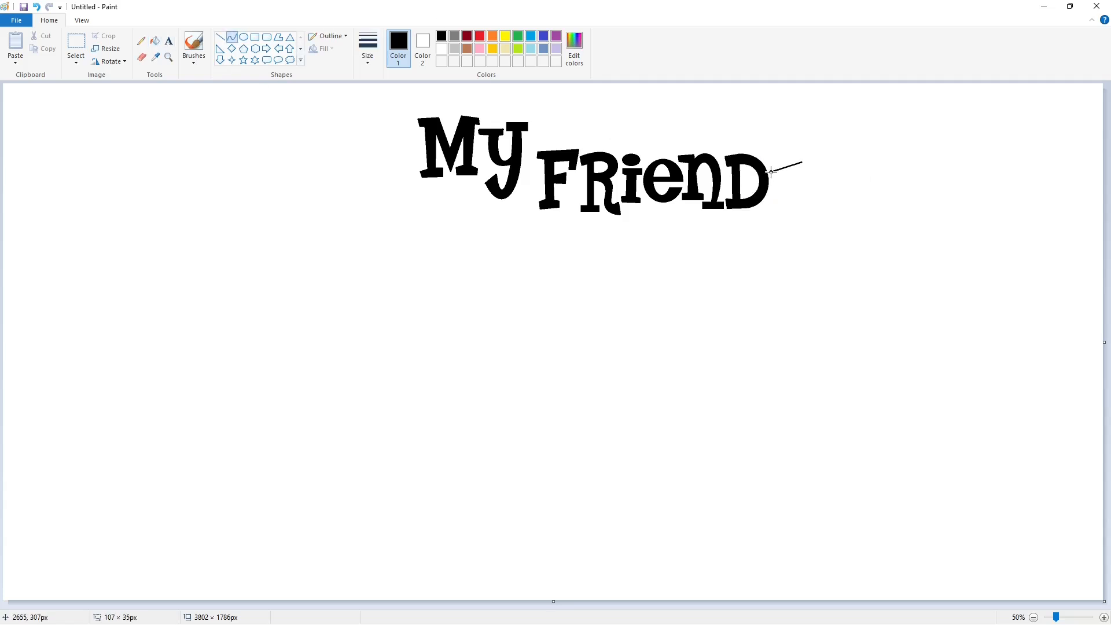
pyautogui.click(791, 148)
pyautogui.click(768, 155)
pyautogui.hotkey('ctrl', 'z')
pyautogui.click(790, 150)
pyautogui.moveTo(770, 172)
pyautogui.mouseDown()
pyautogui.moveTo(770, 152)
pyautogui.moveTo(789, 187)
pyautogui.moveTo(808, 175)
pyautogui.moveTo(783, 173)
pyautogui.mouseUp()
pyautogui.click(771, 186)
pyautogui.click(821, 180)
pyautogui.click(220, 37)
# Draw the middle and lower curves of the S outline.
pyautogui.click(232, 37)
pyautogui.click(770, 174)
pyautogui.click(822, 178)
pyautogui.moveTo(772, 170)
pyautogui.mouseDown()
pyautogui.moveTo(770, 208)
pyautogui.moveTo(771, 192)
pyautogui.mouseUp()
pyautogui.click(822, 174)
pyautogui.click(804, 188)
pyautogui.click(791, 214)
pyautogui.click(792, 181)
pyautogui.click(807, 181)
pyautogui.click(804, 227)
# Close the lower end of the S with a straight line and fill the letter with black.
pyautogui.click(220, 37)
pyautogui.click(852, 191)
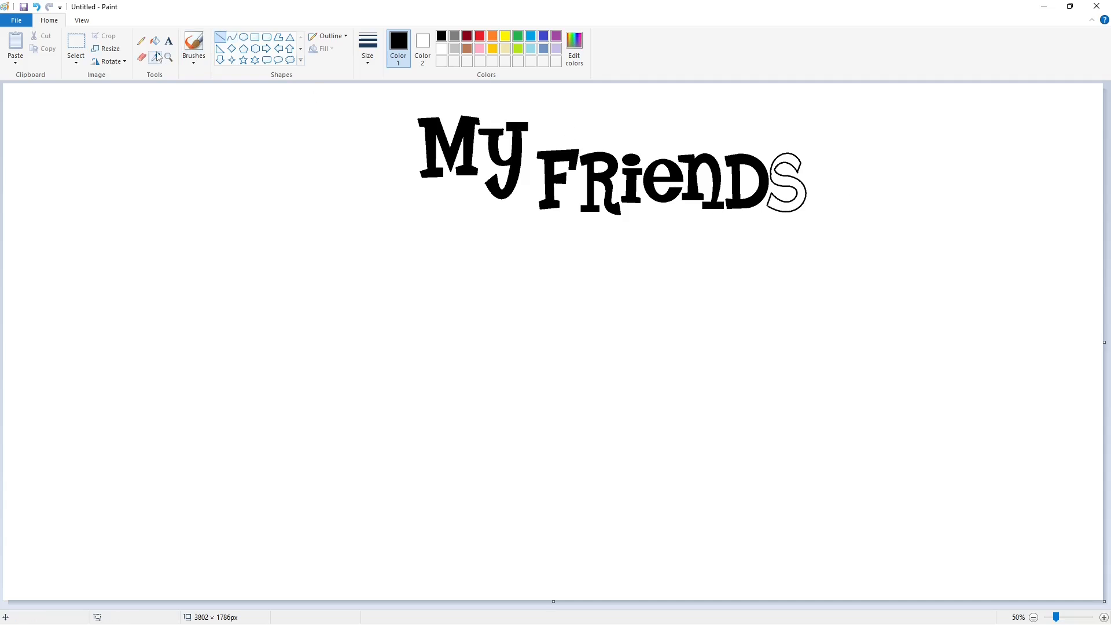
pyautogui.click(155, 41)
pyautogui.click(790, 182)
# Outline a large, slightly slanted block T below and left of the M with straight lines and fill it with black.
pyautogui.click(220, 37)
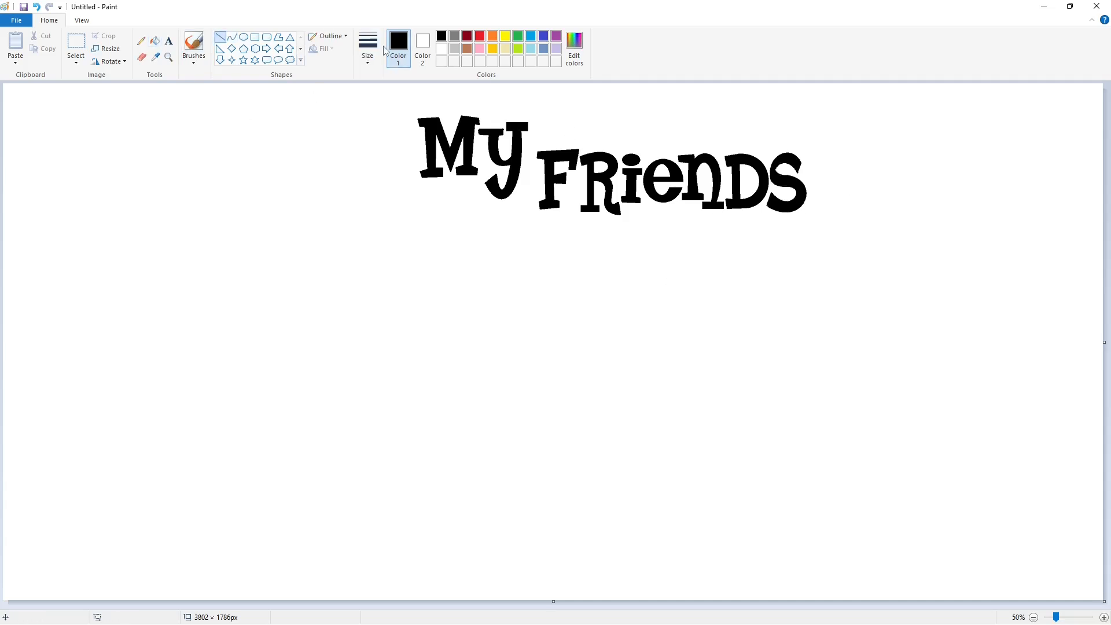
pyautogui.moveTo(235, 171); pyautogui.dragTo(349, 163)
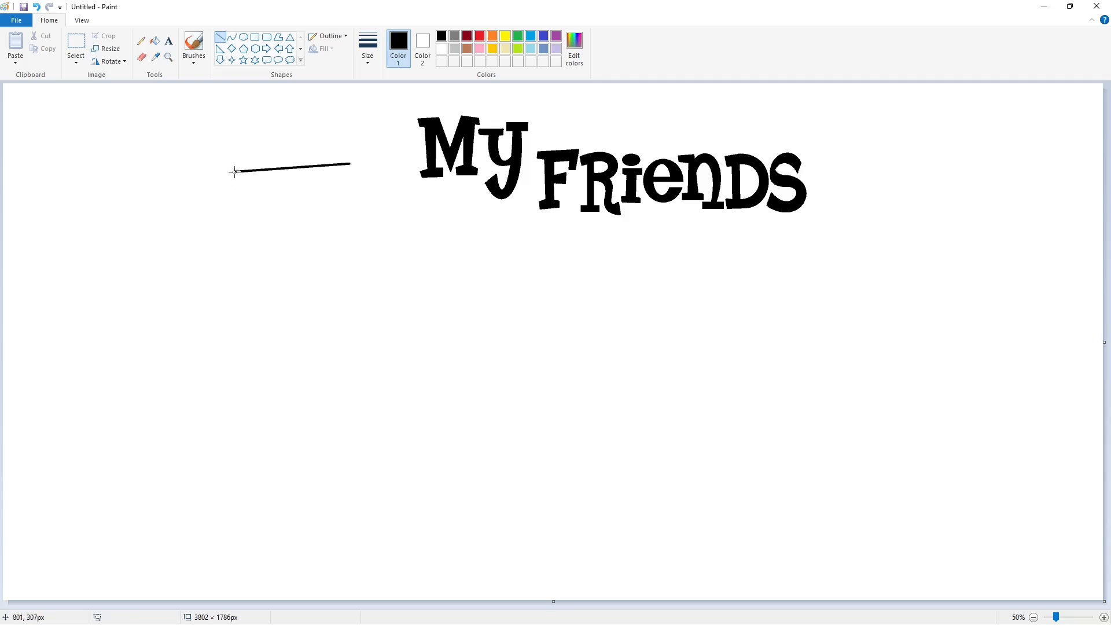
pyautogui.moveTo(235, 172); pyautogui.dragTo(238, 224)
pyautogui.moveTo(349, 164); pyautogui.dragTo(353, 219)
pyautogui.moveTo(237, 224); pyautogui.dragTo(274, 216)
pyautogui.moveTo(352, 219)
pyautogui.mouseDown()
pyautogui.moveTo(312, 220)
pyautogui.moveTo(278, 342)
pyautogui.mouseUp()
pyautogui.moveTo(313, 219); pyautogui.dragTo(325, 336)
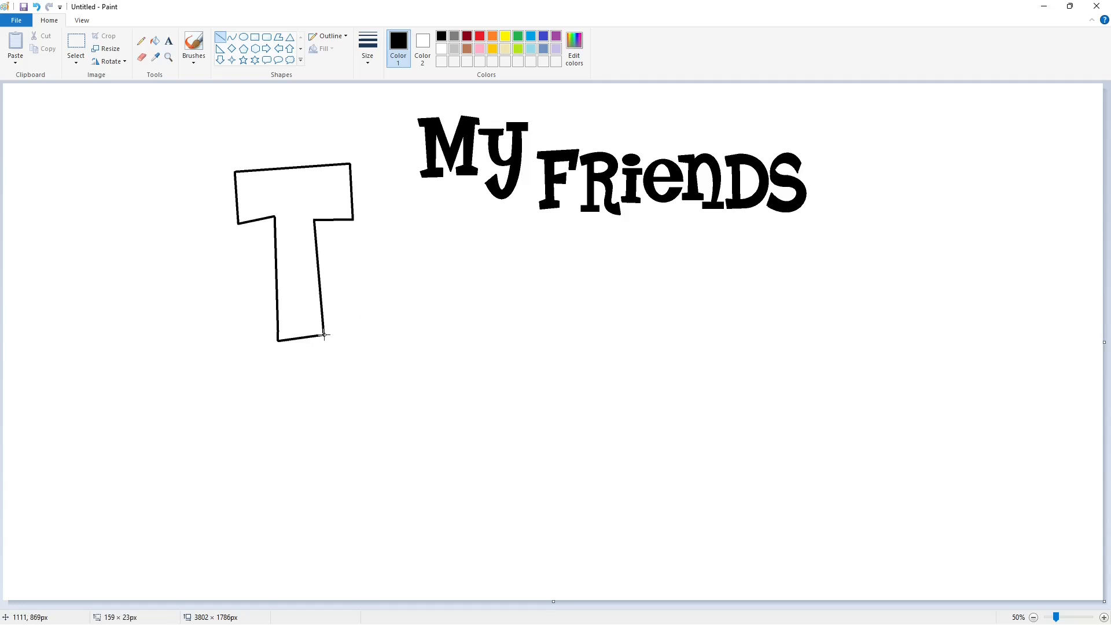
pyautogui.click(155, 41)
pyautogui.click(301, 191)
# Outline a narrow, slightly tapered four-sided stem for a letter i beside the T and fill it with black.
pyautogui.click(279, 37)
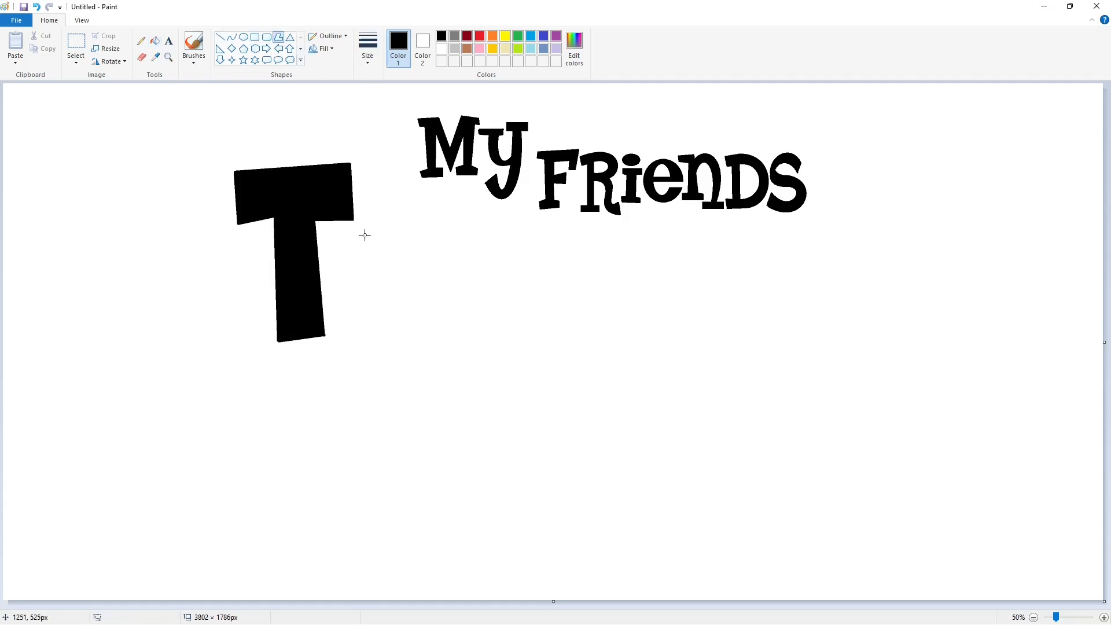
pyautogui.moveTo(364, 235); pyautogui.dragTo(361, 346)
pyautogui.click(399, 234)
pyautogui.click(365, 235)
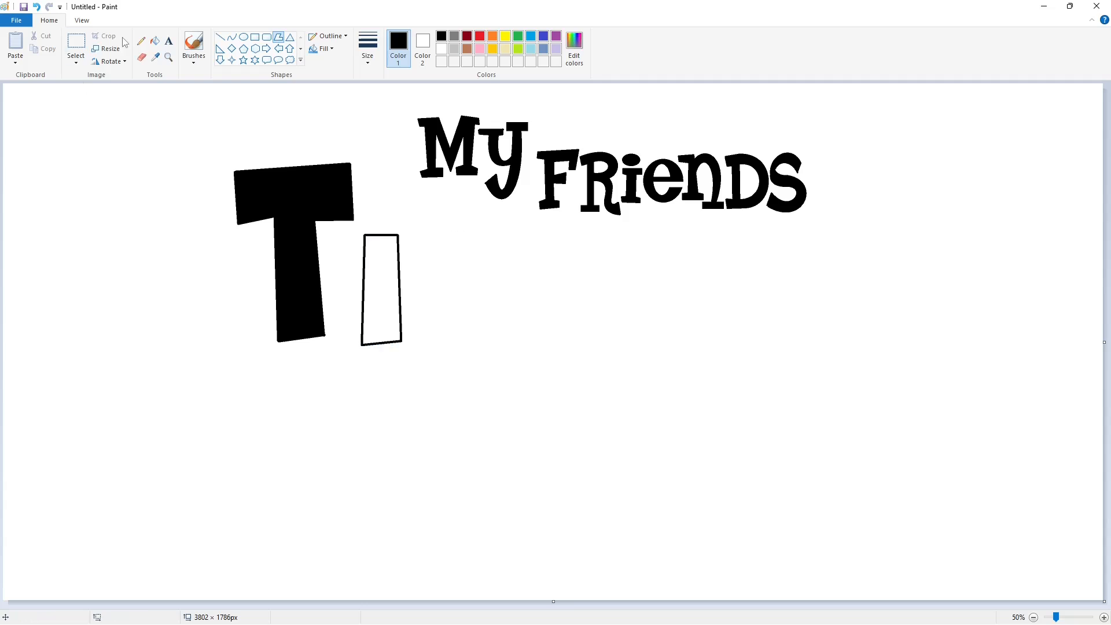
pyautogui.click(155, 40)
pyautogui.click(381, 289)
# Draw an oval dot about 169 × 187 px above the i stem and fill it with black.
pyautogui.click(243, 36)
pyautogui.moveTo(359, 166); pyautogui.dragTo(408, 221)
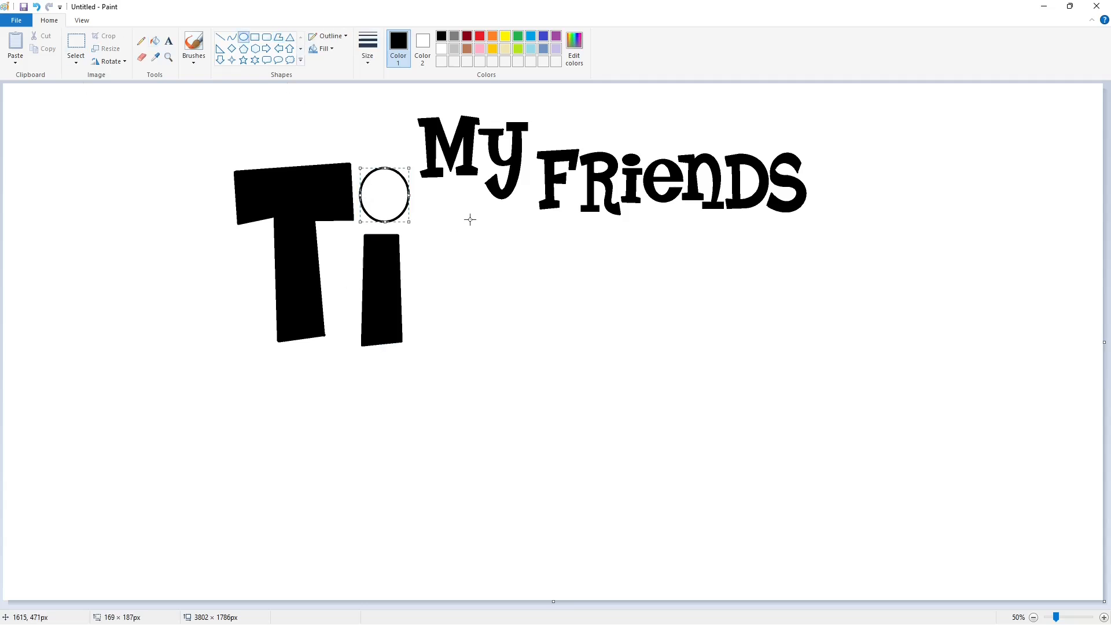
pyautogui.click(154, 40)
pyautogui.click(394, 193)
pyautogui.click(232, 36)
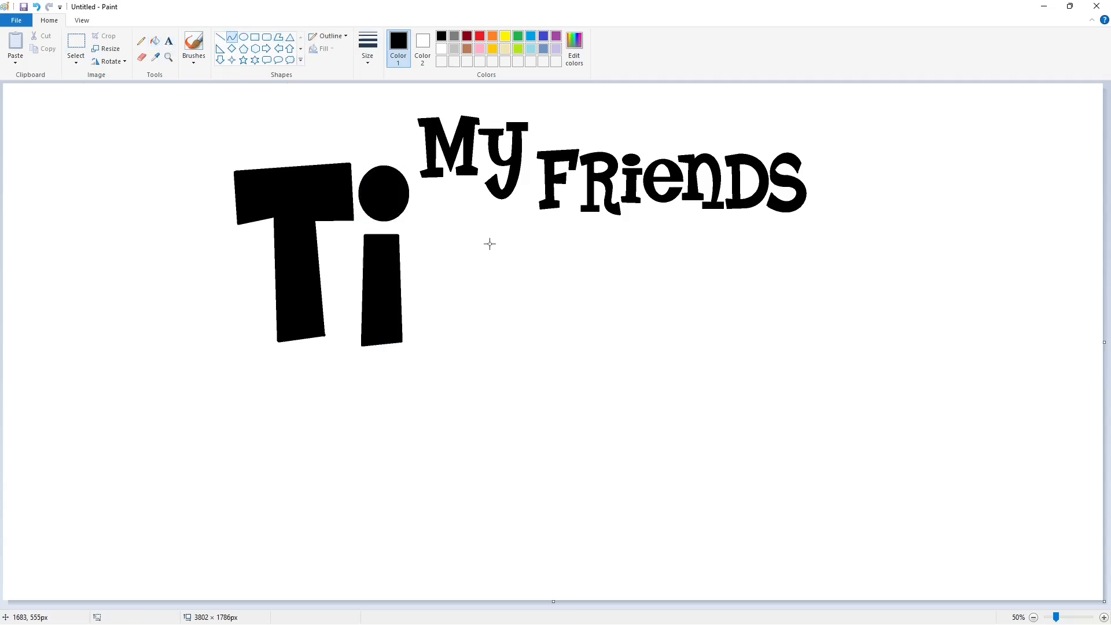
pyautogui.moveTo(486, 241)
pyautogui.mouseDown()
pyautogui.moveTo(409, 305)
pyautogui.moveTo(407, 254)
pyautogui.mouseUp()
pyautogui.click(430, 325)
pyautogui.moveTo(410, 306); pyautogui.dragTo(484, 329)
pyautogui.moveTo(413, 313); pyautogui.dragTo(411, 334)
pyautogui.moveTo(451, 342); pyautogui.dragTo(463, 347)
pyautogui.hotkey('ctrl', 'z')
pyautogui.hotkey('ctrl', 'z')
# Draw the outer bowl of a lowercase g beside the i as an upper and a lower curve open on the right.
pyautogui.moveTo(485, 242)
pyautogui.mouseDown()
pyautogui.moveTo(409, 297)
pyautogui.moveTo(439, 233)
pyautogui.moveTo(404, 259)
pyautogui.moveTo(448, 321)
pyautogui.moveTo(482, 328)
pyautogui.mouseUp()
pyautogui.moveTo(413, 307); pyautogui.dragTo(409, 328)
pyautogui.moveTo(438, 346); pyautogui.dragTo(444, 352)
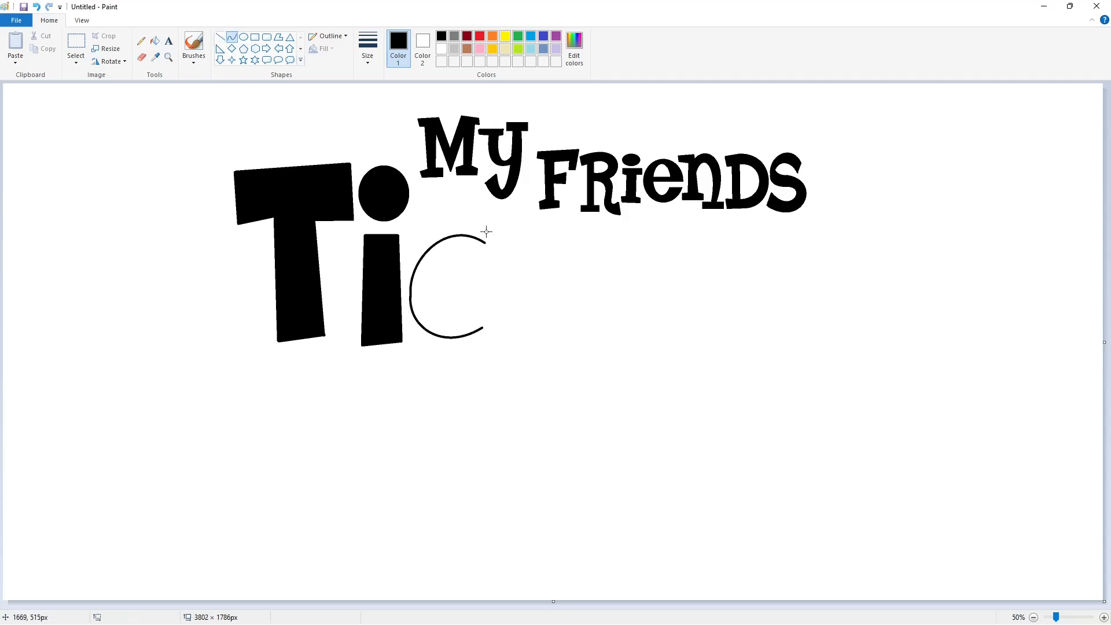
pyautogui.moveTo(488, 231); pyautogui.dragTo(427, 355)
pyautogui.moveTo(457, 294); pyautogui.dragTo(471, 367)
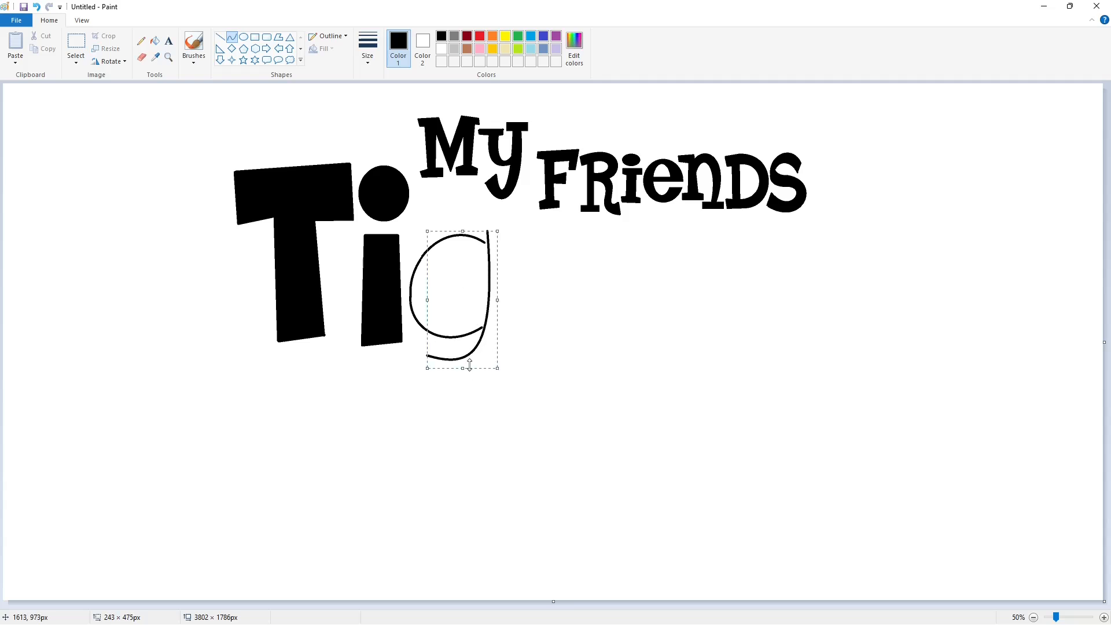
pyautogui.hotkey('ctrl', 'z')
# Outline the g's straight stem and hooked descender against the bowl, closing the tail's end with a straight line.
pyautogui.click(220, 36)
pyautogui.moveTo(486, 231)
pyautogui.mouseDown()
pyautogui.moveTo(483, 331)
pyautogui.moveTo(427, 353)
pyautogui.moveTo(455, 364)
pyautogui.mouseUp()
pyautogui.click(231, 37)
pyautogui.click(220, 37)
pyautogui.moveTo(487, 232)
pyautogui.mouseDown()
pyautogui.moveTo(520, 341)
pyautogui.moveTo(412, 385)
pyautogui.moveTo(505, 377)
pyautogui.moveTo(461, 414)
pyautogui.mouseUp()
pyautogui.click(231, 37)
pyautogui.moveTo(412, 384); pyautogui.dragTo(428, 354)
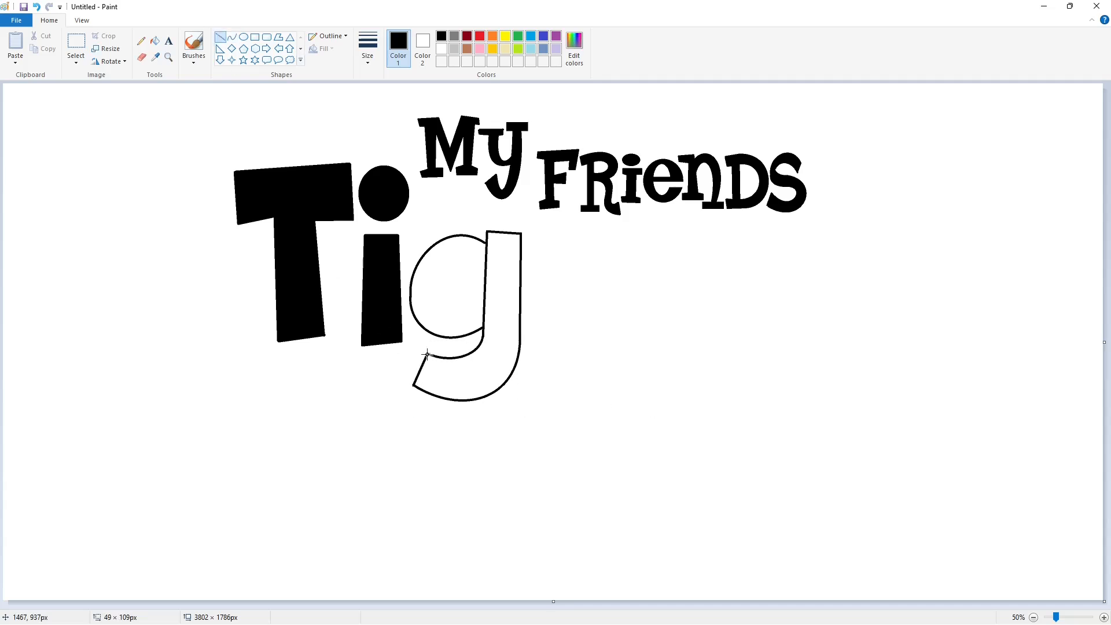
# Draw the g's teardrop-shaped inner counter and fill the body of the letter with black.
pyautogui.moveTo(486, 267); pyautogui.dragTo(486, 296)
pyautogui.moveTo(470, 283); pyautogui.dragTo(436, 267)
pyautogui.moveTo(438, 289); pyautogui.dragTo(446, 328)
pyautogui.click(539, 314)
pyautogui.click(154, 41)
pyautogui.click(445, 260)
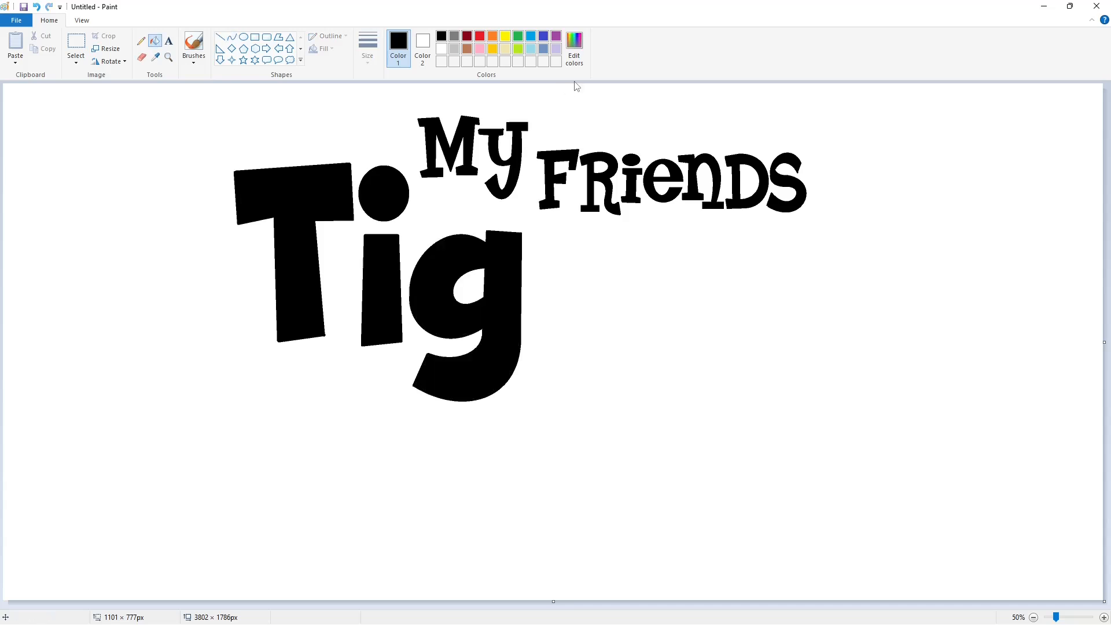
# Recolour the g with a solid purple fill.
pyautogui.click(556, 48)
pyautogui.click(508, 243)
pyautogui.click(556, 36)
pyautogui.click(504, 266)
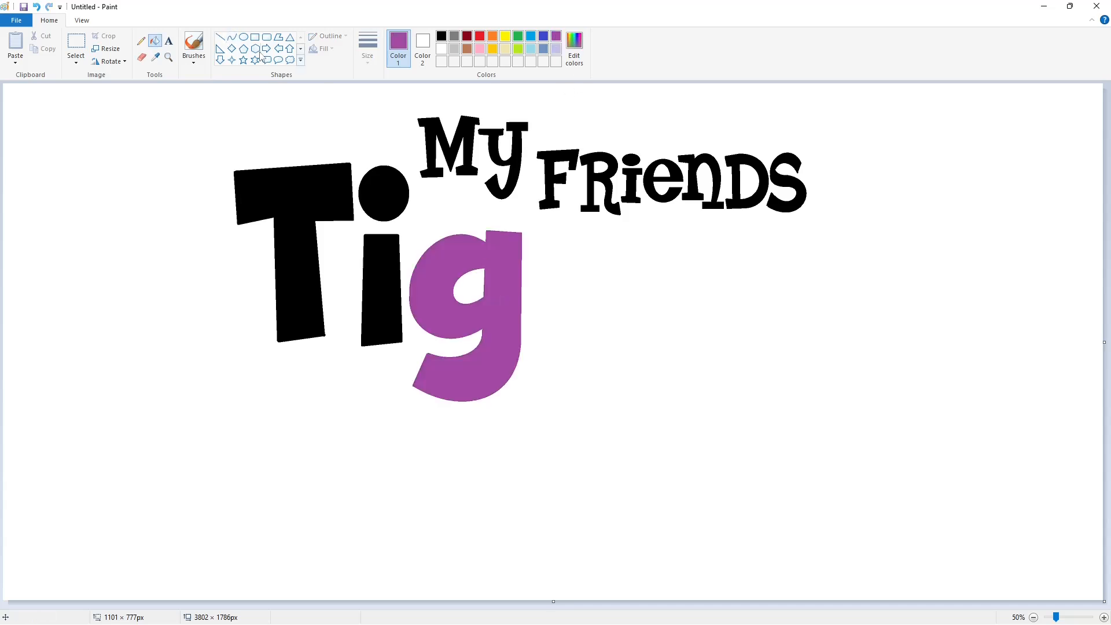
# Draw four thin black curved stripe lines across the lower part of the g's tail.
pyautogui.click(232, 37)
pyautogui.click(367, 49)
pyautogui.click(393, 152)
pyautogui.click(442, 35)
pyautogui.moveTo(433, 355); pyautogui.dragTo(419, 391)
pyautogui.moveTo(428, 378)
pyautogui.mouseDown()
pyautogui.moveTo(433, 364)
pyautogui.moveTo(436, 397)
pyautogui.mouseUp()
pyautogui.moveTo(439, 371); pyautogui.dragTo(445, 366)
pyautogui.moveTo(444, 382)
pyautogui.mouseDown()
pyautogui.moveTo(461, 401)
pyautogui.moveTo(467, 366)
pyautogui.mouseUp()
pyautogui.moveTo(467, 382)
pyautogui.mouseDown()
pyautogui.moveTo(480, 373)
pyautogui.moveTo(487, 389)
pyautogui.mouseUp()
pyautogui.click(492, 373)
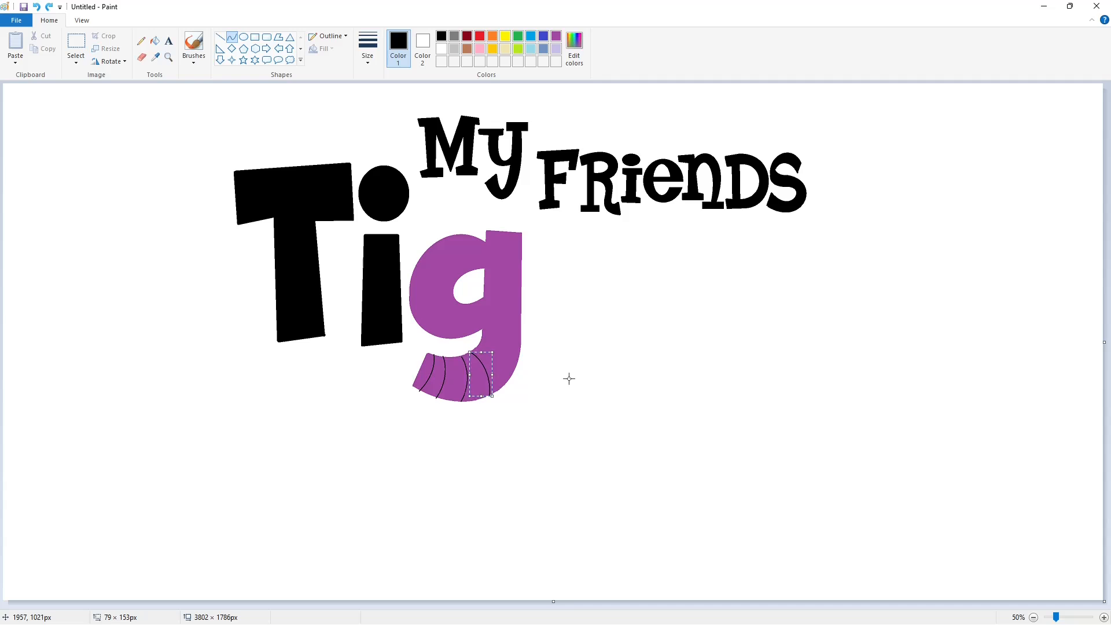
pyautogui.click(567, 379)
# Draw two more thin stripe lines across the tail's upper bend and fill the stripe nearest the tip with black.
pyautogui.moveTo(477, 345); pyautogui.dragTo(514, 375)
pyautogui.click(502, 350)
pyautogui.click(501, 350)
pyautogui.click(487, 337)
pyautogui.moveTo(481, 336); pyautogui.dragTo(523, 346)
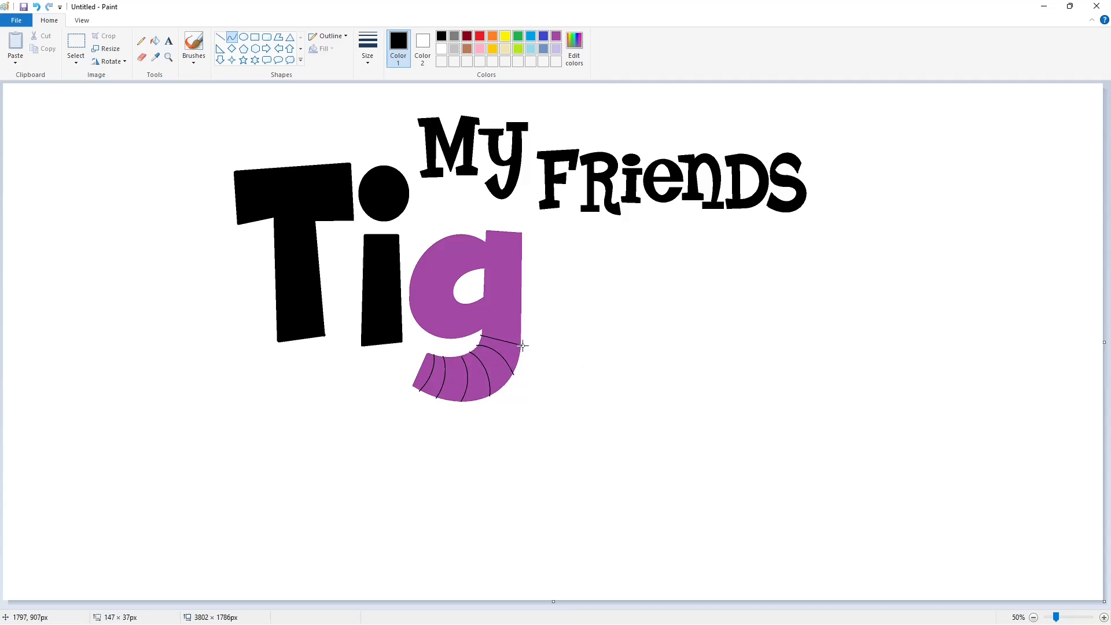
pyautogui.click(504, 331)
pyautogui.click(504, 331)
pyautogui.click(591, 347)
pyautogui.click(155, 41)
pyautogui.click(437, 377)
pyautogui.click(478, 376)
pyautogui.click(504, 350)
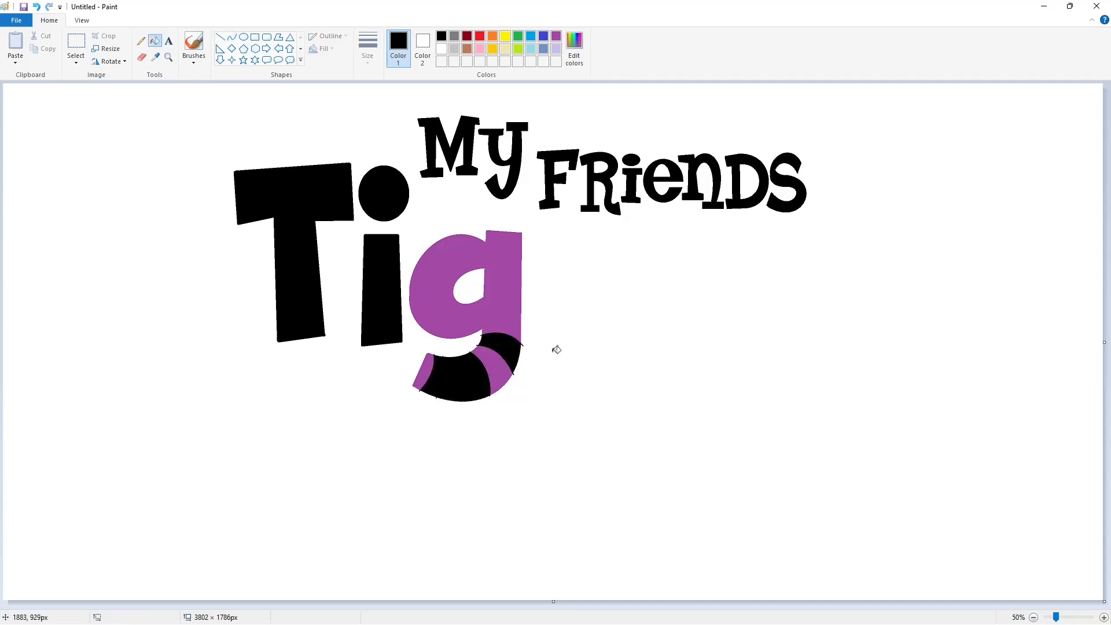
pyautogui.hotkey('ctrl', 'z')
pyautogui.hotkey('ctrl', 'z')
# Close the gap above the third stripe line with a short straight line and fill the two remaining alternate stripes with black.
pyautogui.click(1104, 617)
pyautogui.scroll(-4, 724, 528)
pyautogui.moveTo(417, 604); pyautogui.dragTo(633, 604)
pyautogui.click(221, 37)
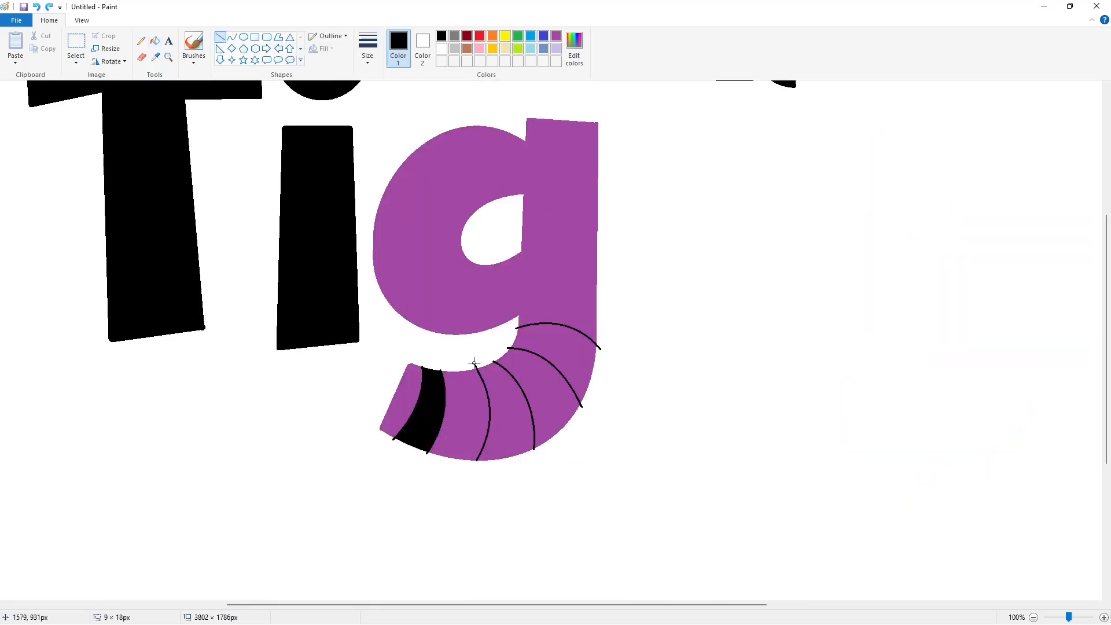
pyautogui.scroll(-2, 702, 369)
pyautogui.click(504, 315)
pyautogui.click(549, 220)
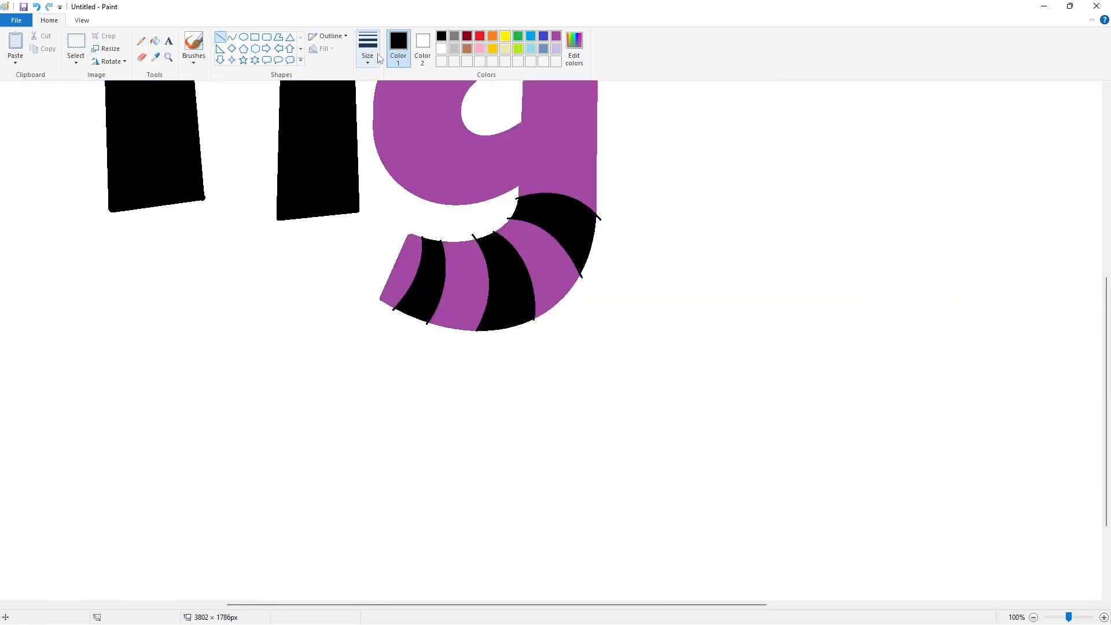
# Cover the stripe-line ends sticking out below the tail near its tip with thicker white lines.
pyautogui.click(377, 57)
pyautogui.click(395, 129)
pyautogui.click(1103, 617)
pyautogui.scroll(-4, 722, 583)
pyautogui.moveTo(451, 605); pyautogui.dragTo(559, 604)
pyautogui.scroll(2, 370, 457)
pyautogui.moveTo(346, 404); pyautogui.dragTo(359, 410)
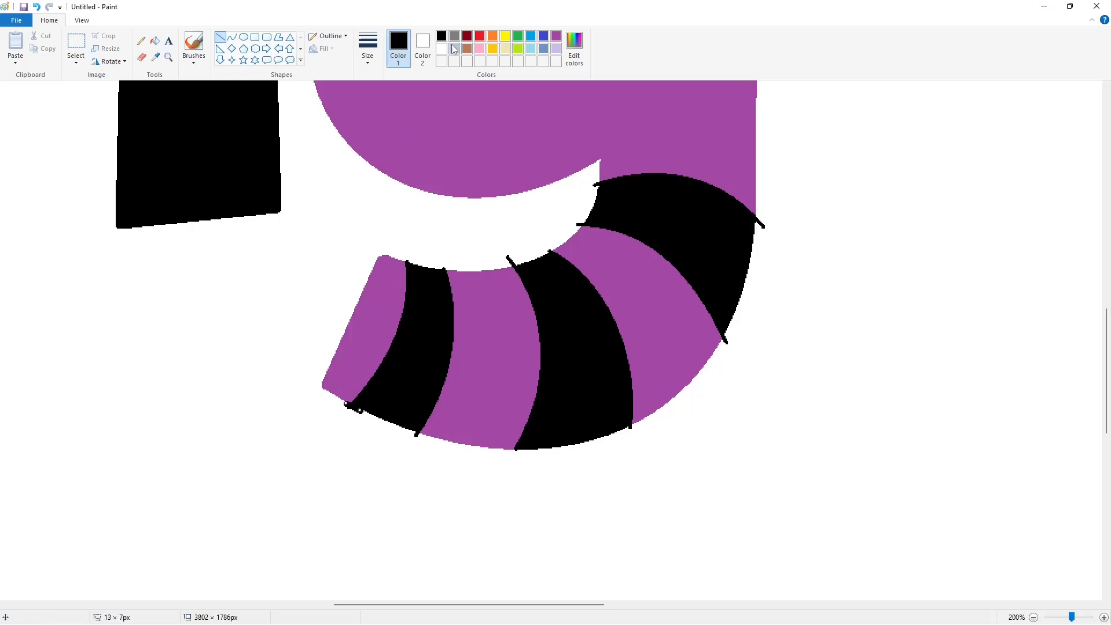
pyautogui.click(442, 49)
pyautogui.click(451, 187)
pyautogui.moveTo(412, 435); pyautogui.dragTo(429, 438)
pyautogui.click(494, 424)
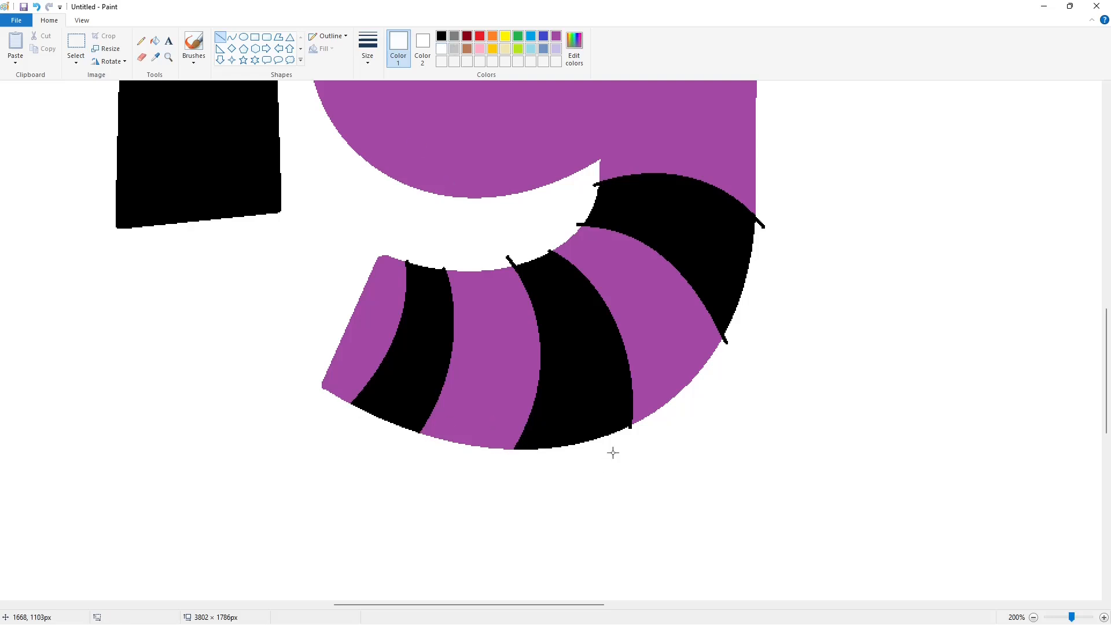
# Cover the remaining overshooting stripe ends along the tail's outer bend and inner edge with white lines.
pyautogui.click(729, 338)
pyautogui.moveTo(759, 234); pyautogui.dragTo(762, 226)
pyautogui.moveTo(400, 255)
pyautogui.mouseDown()
pyautogui.moveTo(448, 267)
pyautogui.moveTo(520, 262)
pyautogui.moveTo(506, 254)
pyautogui.mouseUp()
pyautogui.moveTo(545, 252)
pyautogui.mouseDown()
pyautogui.moveTo(586, 214)
pyautogui.moveTo(592, 185)
pyautogui.mouseUp()
pyautogui.click(576, 249)
pyautogui.click(617, 235)
pyautogui.click(615, 176)
pyautogui.click(718, 218)
pyautogui.scroll(4, 548, 240)
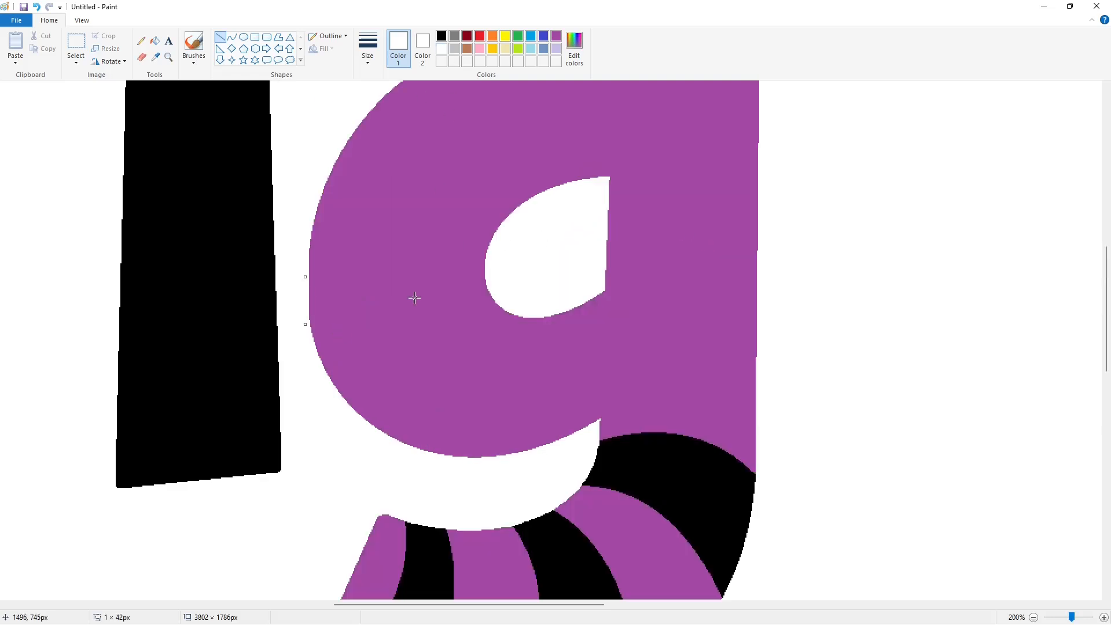
# Undo the last white line and touch up the left edge of the g's bowl with a short vertical purple line.
pyautogui.hotkey('ctrl', 'z')
pyautogui.click(555, 37)
pyautogui.click(369, 52)
pyautogui.click(383, 138)
pyautogui.moveTo(306, 297); pyautogui.dragTo(305, 264)
pyautogui.click(373, 247)
# Duplicate the whole striped g using transparent selection and place the copy directly to its right.
pyautogui.scroll(3, 804, 414)
pyautogui.click(1033, 618)
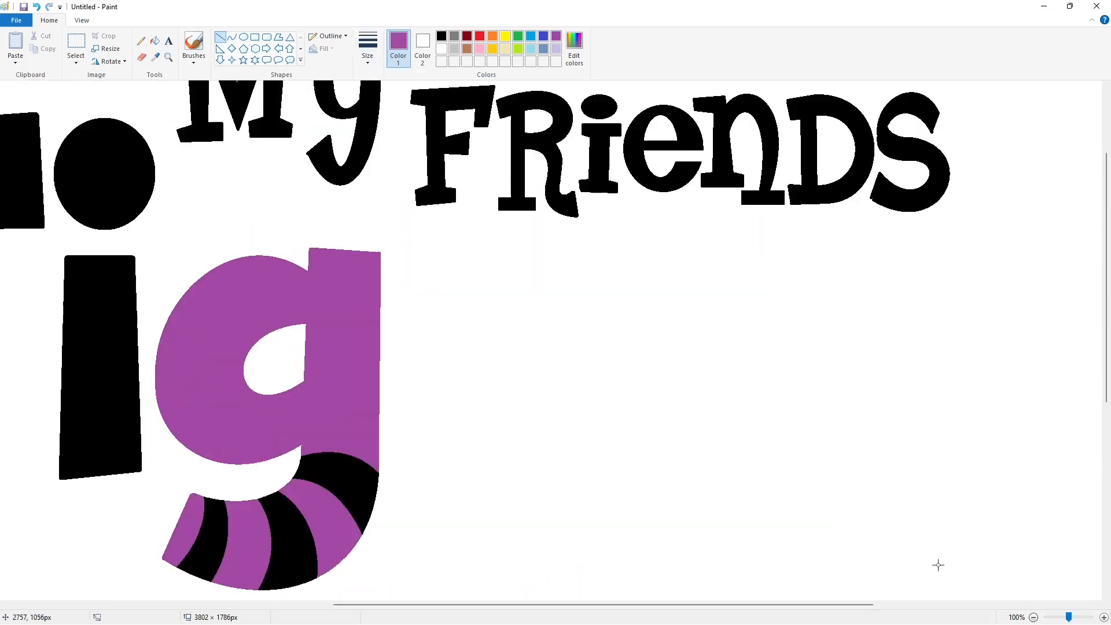
pyautogui.click(1033, 617)
pyautogui.click(76, 46)
pyautogui.moveTo(541, 223); pyautogui.dragTo(404, 417)
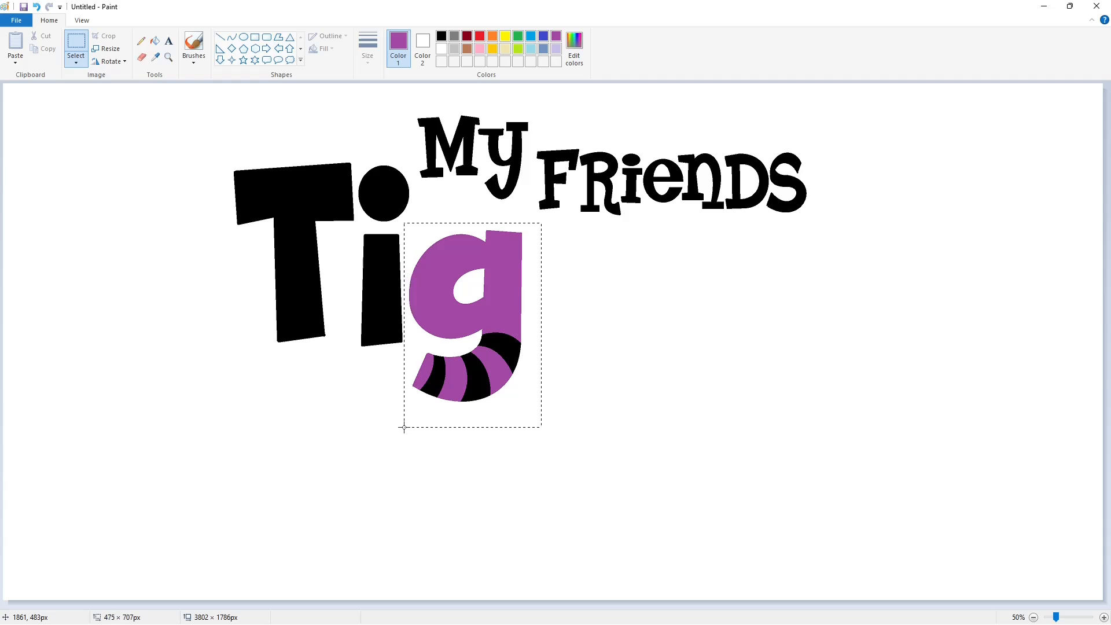
pyautogui.hotkey('ctrl', 'c')
pyautogui.hotkey('ctrl', 'v')
pyautogui.click(75, 61)
pyautogui.click(81, 163)
pyautogui.moveTo(78, 160); pyautogui.dragTo(601, 298)
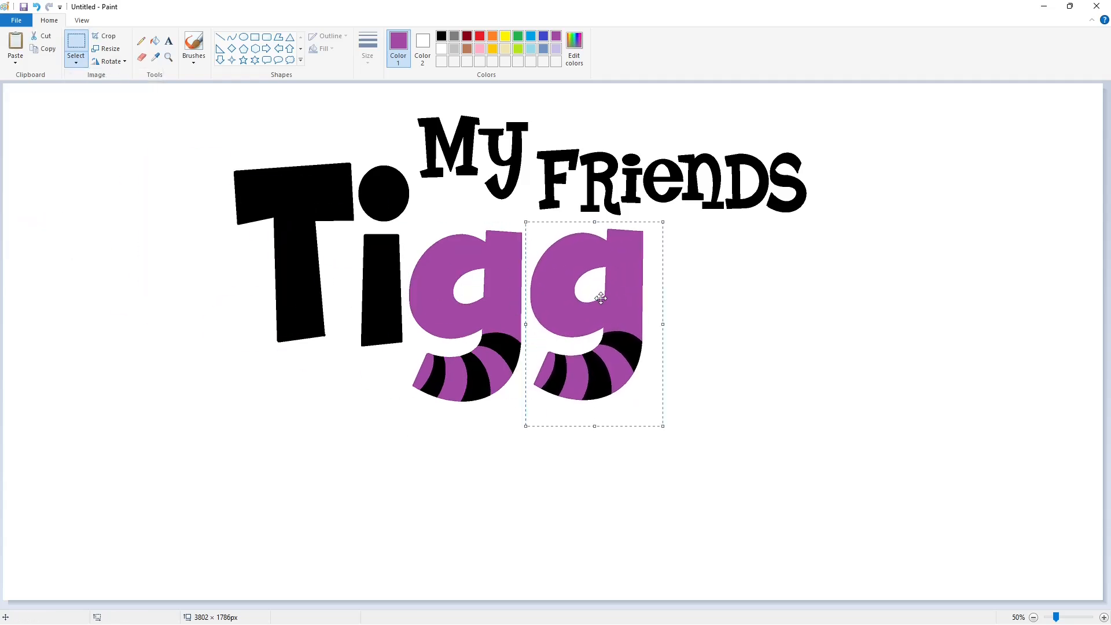
# Nudge the copied g slightly left and up until it sits close to the first g, and deselect it.
pyautogui.press('Left')
pyautogui.press('Left')
pyautogui.press('Left')
pyautogui.press('Left')
pyautogui.press('Left')
pyautogui.press('Left')
pyautogui.press('Left')
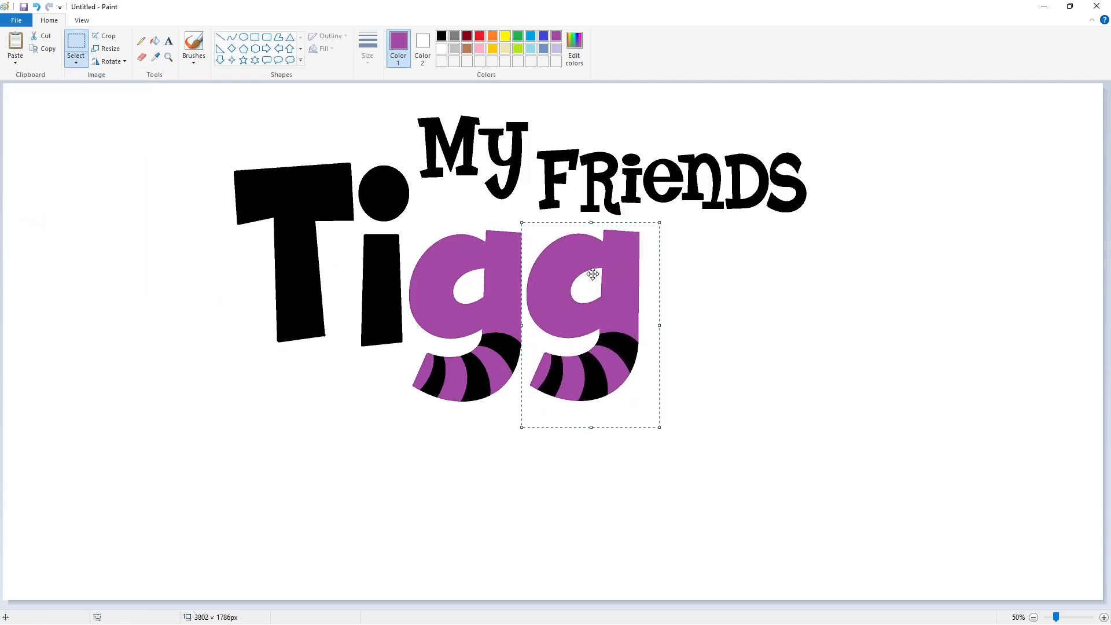
pyautogui.press('Left')
pyautogui.press('Left')
pyautogui.press('Up')
pyautogui.press('Up')
pyautogui.press('Up')
pyautogui.click(790, 310)
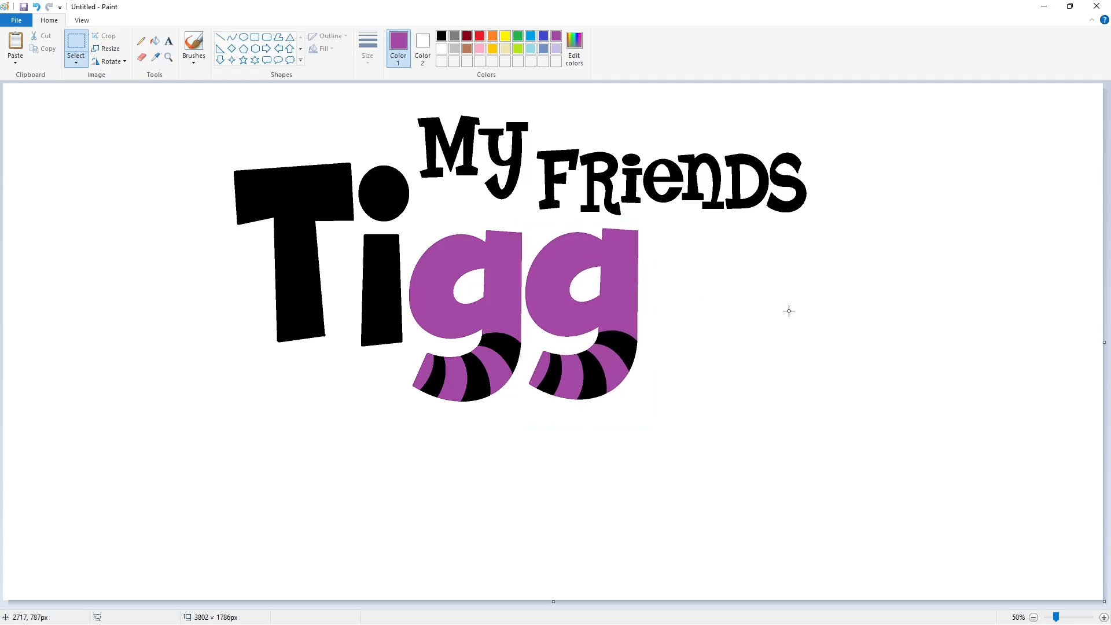
# Draw the outer outline of a lowercase e in black beside the second g, with curves and straight terminal edges.
pyautogui.click(231, 37)
pyautogui.click(368, 47)
pyautogui.click(441, 36)
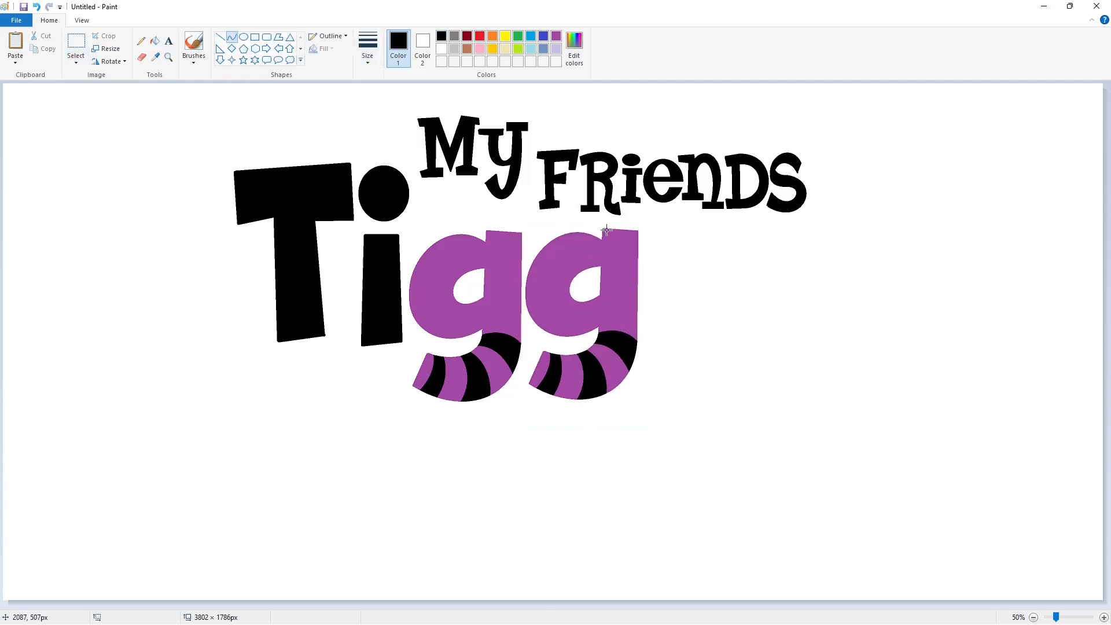
pyautogui.moveTo(737, 280); pyautogui.dragTo(650, 198)
pyautogui.moveTo(646, 284); pyautogui.dragTo(694, 359)
pyautogui.moveTo(737, 279)
pyautogui.mouseDown()
pyautogui.moveTo(672, 294)
pyautogui.moveTo(789, 307)
pyautogui.moveTo(711, 304)
pyautogui.moveTo(743, 332)
pyautogui.mouseUp()
pyautogui.click(220, 36)
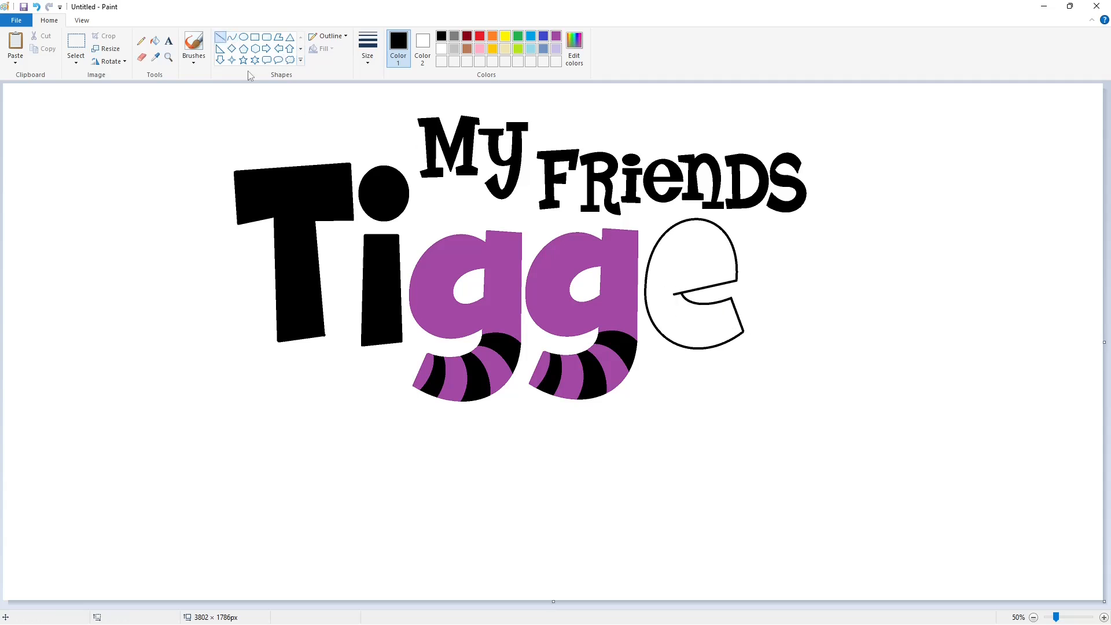
# Draw the small rounded counter inside the e and fill the letter with black.
pyautogui.click(231, 36)
pyautogui.moveTo(687, 273); pyautogui.dragTo(704, 269)
pyautogui.click(695, 276)
pyautogui.click(743, 278)
pyautogui.click(673, 248)
pyautogui.click(703, 242)
pyautogui.click(154, 41)
pyautogui.click(659, 279)
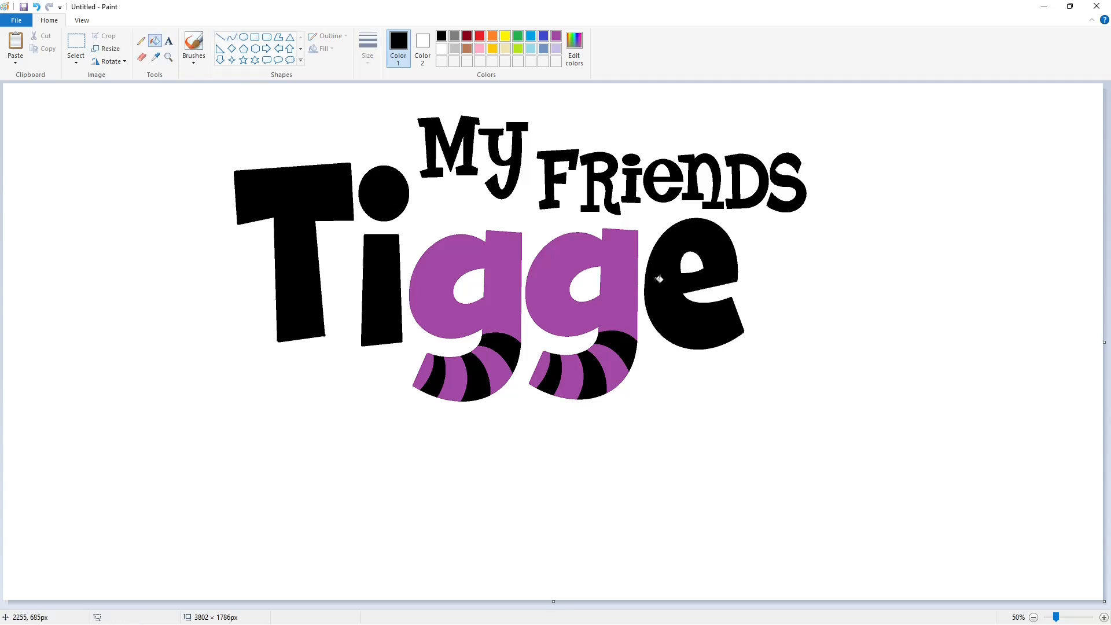
# Outline a slightly slanted four-sided stem for a letter r beside the e and fill it with black.
pyautogui.click(278, 39)
pyautogui.moveTo(756, 226); pyautogui.dragTo(749, 351)
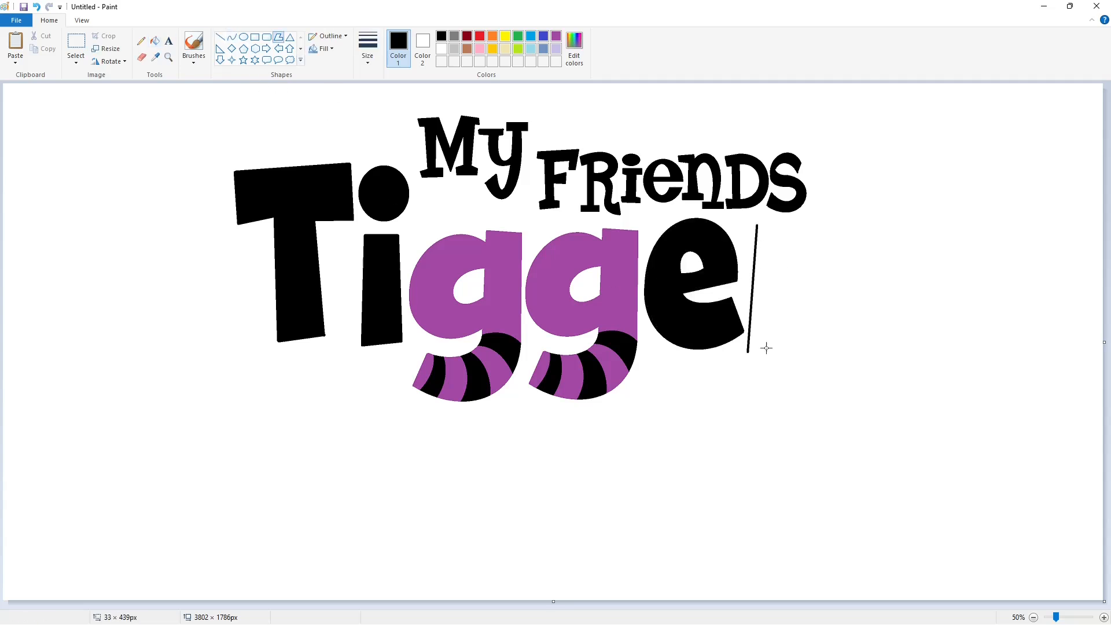
pyautogui.click(788, 348)
pyautogui.doubleClick(791, 228)
pyautogui.click(154, 40)
pyautogui.click(769, 290)
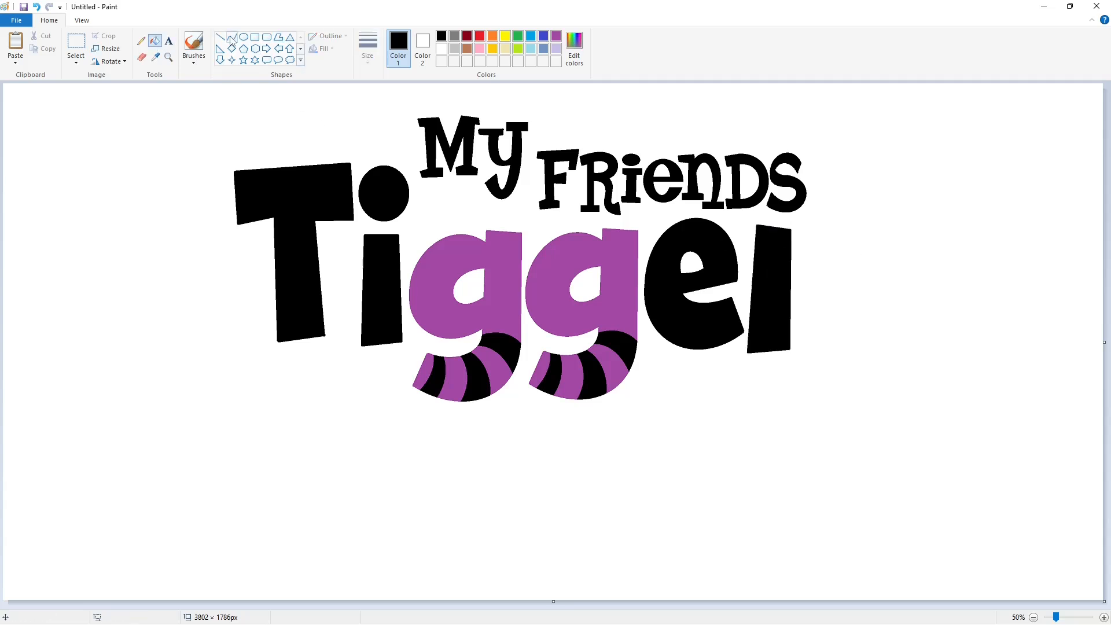
# Draw the curved arm on the upper right of the r stem and fill it with black.
pyautogui.click(232, 36)
pyautogui.moveTo(824, 225)
pyautogui.mouseDown()
pyautogui.moveTo(790, 247)
pyautogui.moveTo(802, 232)
pyautogui.moveTo(826, 271)
pyautogui.moveTo(791, 283)
pyautogui.moveTo(801, 273)
pyautogui.mouseUp()
pyautogui.click(220, 37)
pyautogui.click(232, 37)
pyautogui.click(802, 273)
pyautogui.click(155, 40)
pyautogui.click(810, 243)
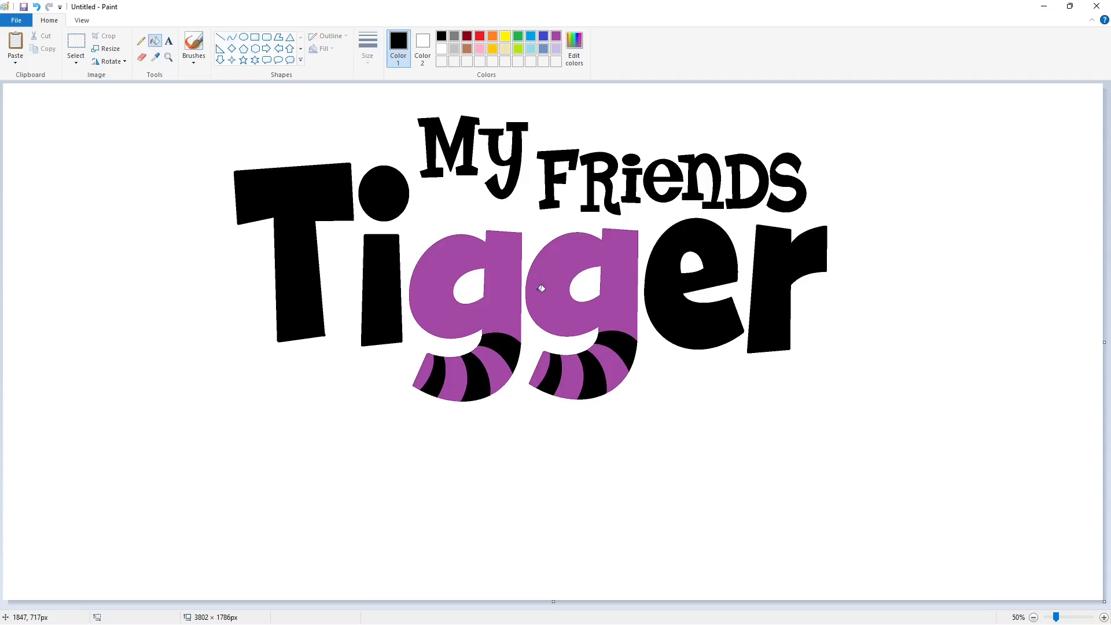
# Draw the curved outlines, crossing diagonal strokes and small inner counter of an ampersand in black below the T.
pyautogui.click(232, 37)
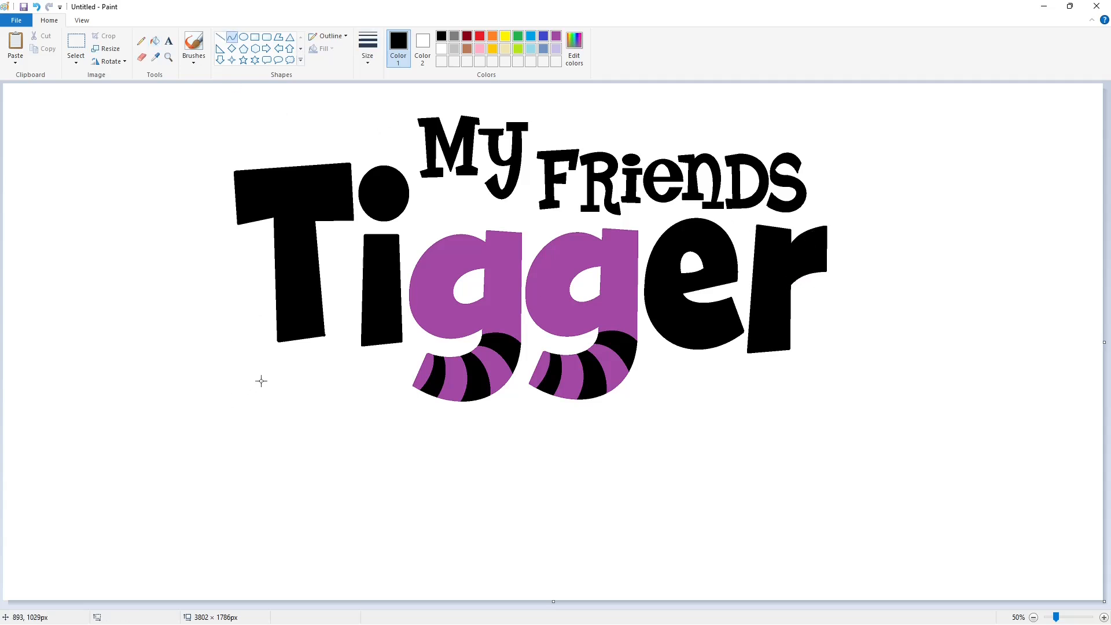
pyautogui.moveTo(265, 381)
pyautogui.mouseDown()
pyautogui.moveTo(214, 426)
pyautogui.moveTo(218, 357)
pyautogui.moveTo(185, 389)
pyautogui.mouseUp()
pyautogui.moveTo(214, 427)
pyautogui.mouseDown()
pyautogui.moveTo(249, 480)
pyautogui.moveTo(163, 458)
pyautogui.moveTo(203, 521)
pyautogui.mouseUp()
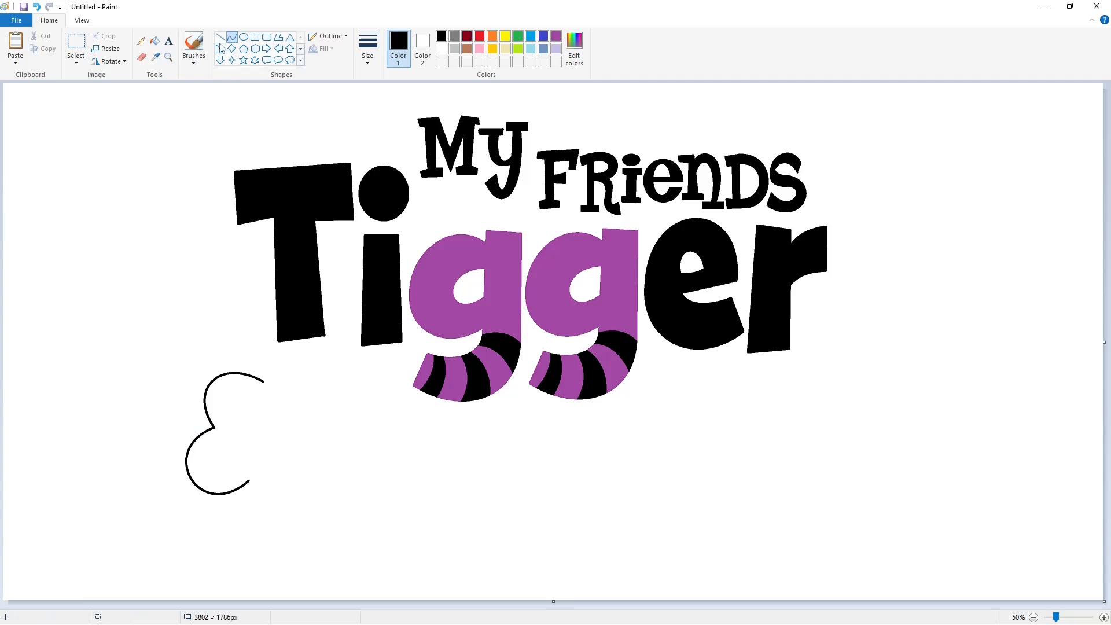
pyautogui.moveTo(263, 381)
pyautogui.mouseDown()
pyautogui.moveTo(255, 408)
pyautogui.moveTo(277, 473)
pyautogui.mouseUp()
pyautogui.moveTo(271, 458); pyautogui.dragTo(221, 391)
pyautogui.moveTo(221, 393); pyautogui.dragTo(258, 491)
pyautogui.moveTo(249, 477)
pyautogui.mouseDown()
pyautogui.moveTo(209, 456)
pyautogui.moveTo(221, 473)
pyautogui.moveTo(273, 442)
pyautogui.mouseUp()
pyautogui.click(333, 467)
pyautogui.click(260, 454)
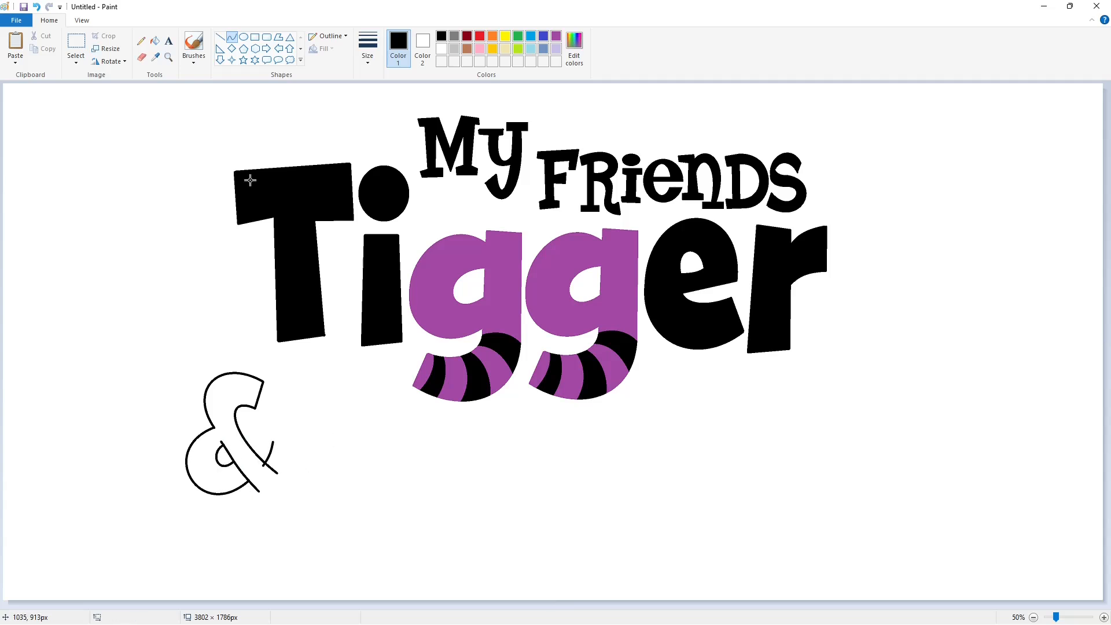
# Close the ampersand's open ends with short straight lines and fill the character with black.
pyautogui.click(220, 37)
pyautogui.moveTo(253, 434)
pyautogui.mouseDown()
pyautogui.moveTo(246, 451)
pyautogui.moveTo(273, 441)
pyautogui.mouseUp()
pyautogui.click(256, 440)
pyautogui.click(320, 435)
pyautogui.click(155, 41)
pyautogui.click(231, 396)
pyautogui.click(261, 450)
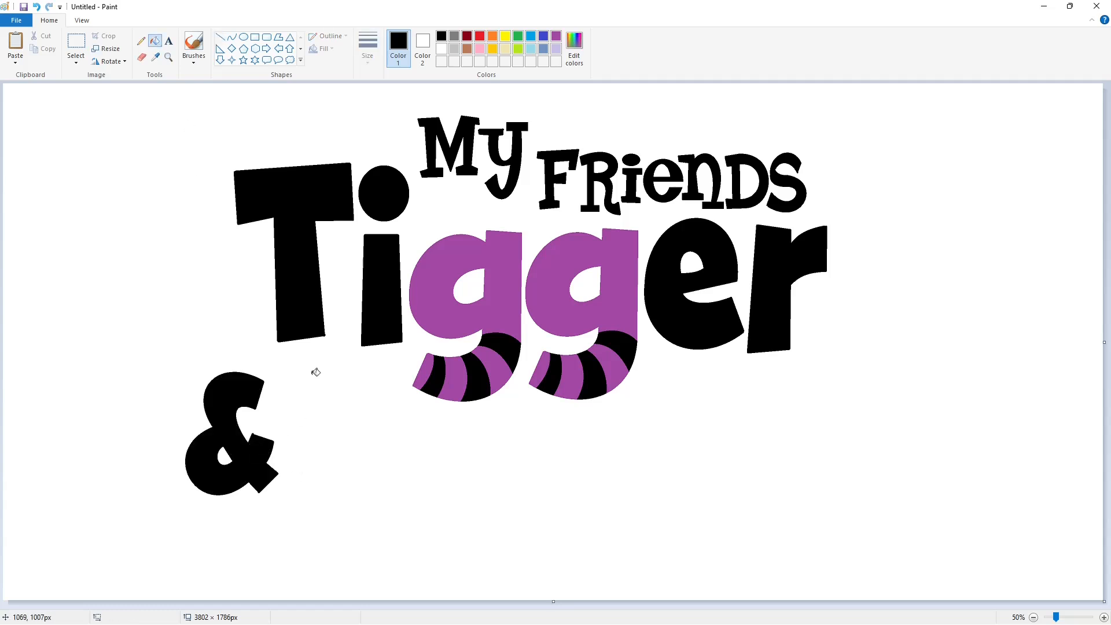
# Draw the slightly slanted long left edge of a letter P beside the ampersand with the thickest line.
pyautogui.click(220, 37)
pyautogui.click(367, 46)
pyautogui.click(395, 148)
pyautogui.moveTo(292, 393); pyautogui.dragTo(304, 547)
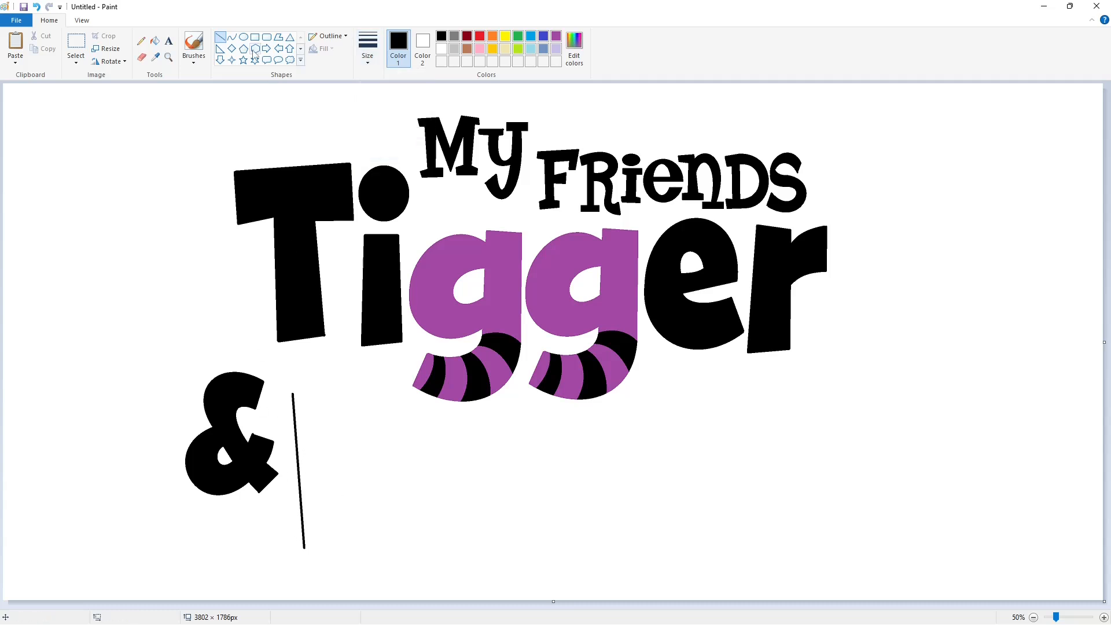
pyautogui.click(231, 37)
pyautogui.moveTo(293, 392); pyautogui.dragTo(342, 496)
pyautogui.moveTo(356, 393)
pyautogui.mouseDown()
pyautogui.moveTo(406, 339)
pyautogui.moveTo(461, 466)
pyautogui.mouseUp()
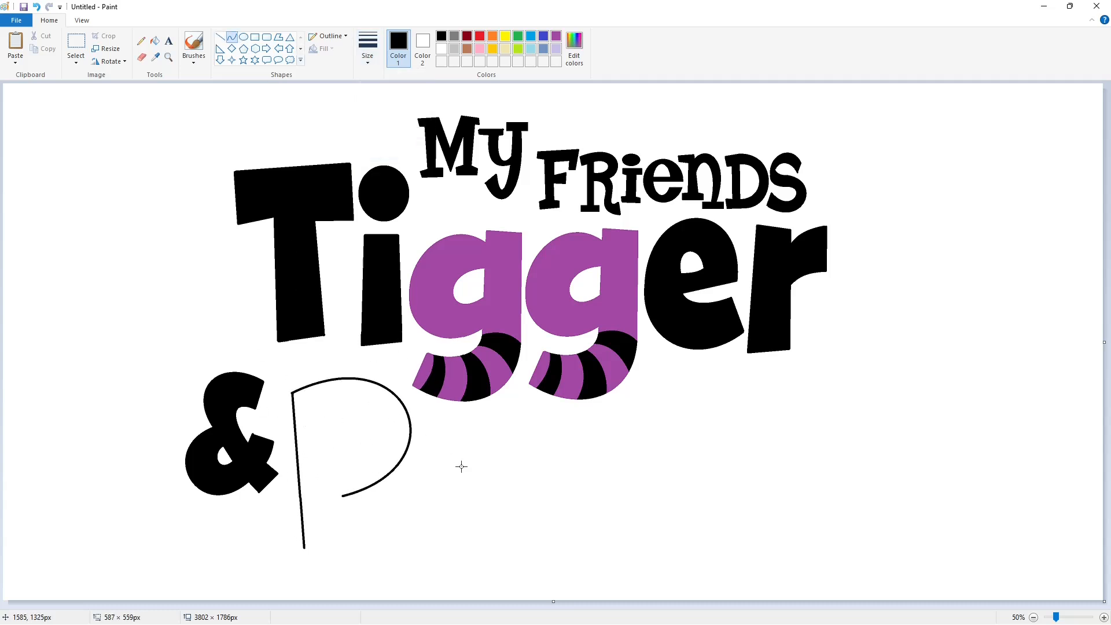
pyautogui.hotkey('ctrl', 'z')
# Draw the large rounded outer bowl of the P and the remaining straight edges of its stem.
pyautogui.moveTo(292, 393); pyautogui.dragTo(343, 496)
pyautogui.moveTo(324, 418); pyautogui.dragTo(401, 316)
pyautogui.moveTo(403, 318); pyautogui.dragTo(471, 484)
pyautogui.click(220, 37)
pyautogui.moveTo(334, 420); pyautogui.dragTo(345, 544)
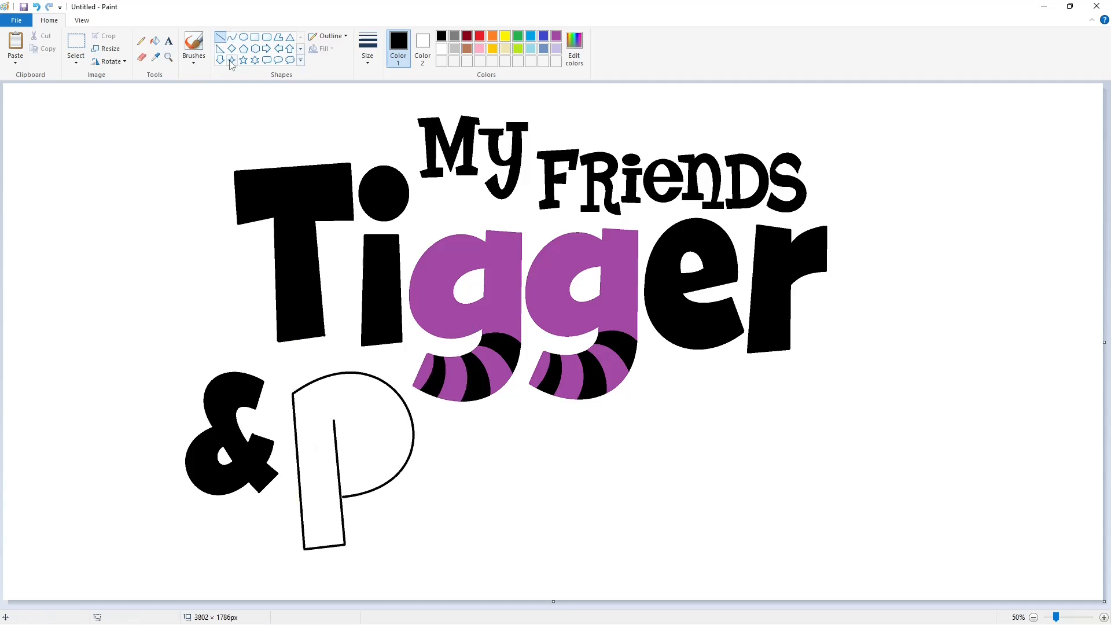
# Draw the small curved counter of the P against the inner edge of its stem.
pyautogui.click(231, 37)
pyautogui.moveTo(335, 455); pyautogui.dragTo(338, 462)
pyautogui.moveTo(347, 437); pyautogui.dragTo(378, 452)
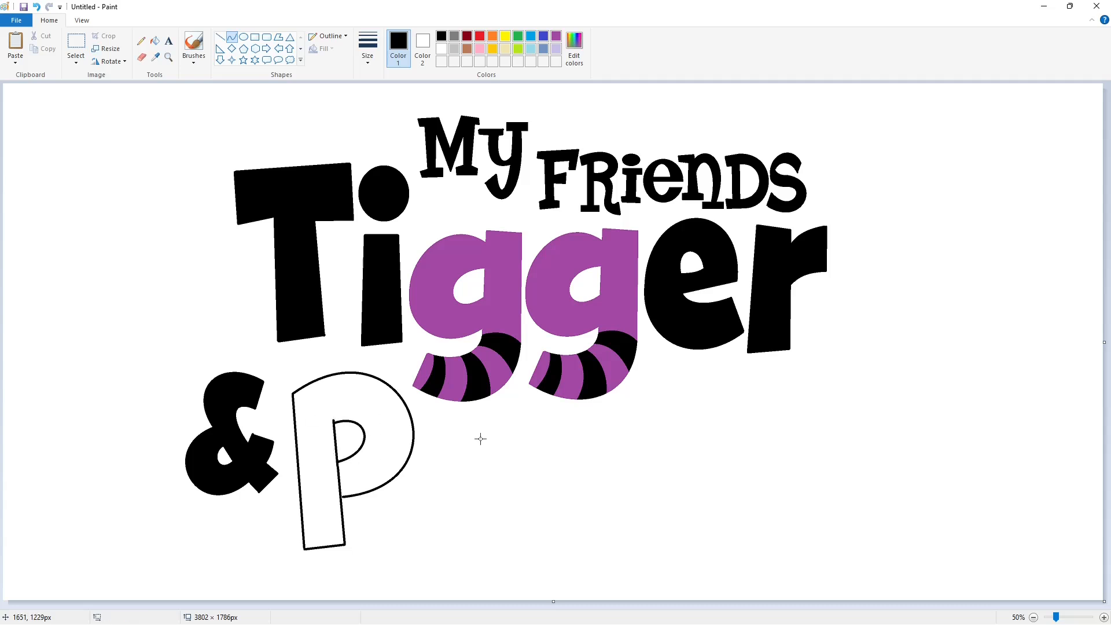
pyautogui.click(155, 41)
pyautogui.click(358, 393)
pyautogui.hotkey('ctrl', 'z')
# Touch up the joint between the P's bowl and stem with a short line and fill the letter with black.
pyautogui.click(219, 36)
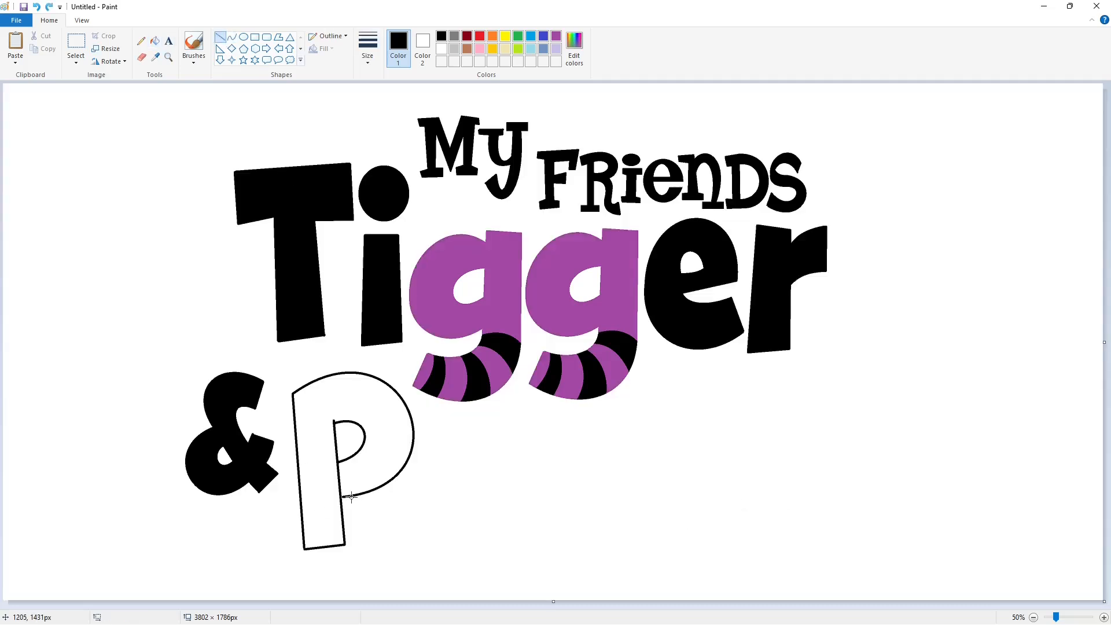
pyautogui.click(491, 488)
pyautogui.click(155, 40)
pyautogui.click(362, 385)
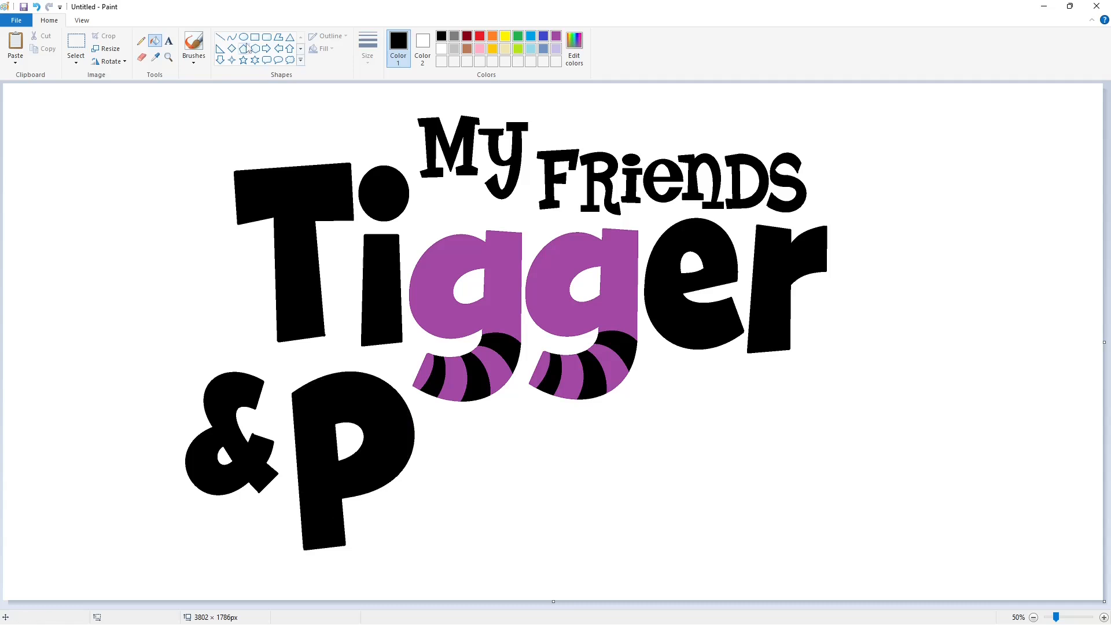
# Draw a tall black oval outline beside the P and move it to the blank area beside the T.
pyautogui.click(243, 37)
pyautogui.moveTo(420, 414); pyautogui.dragTo(511, 544)
pyautogui.moveTo(513, 480); pyautogui.dragTo(100, 179)
# Copy the tall oval, skew the copy horizontally, flip it horizontally and place it beside the P as a letter o.
pyautogui.click(76, 42)
pyautogui.moveTo(152, 85); pyautogui.dragTo(3, 286)
pyautogui.hotkey('ctrl', 'w')
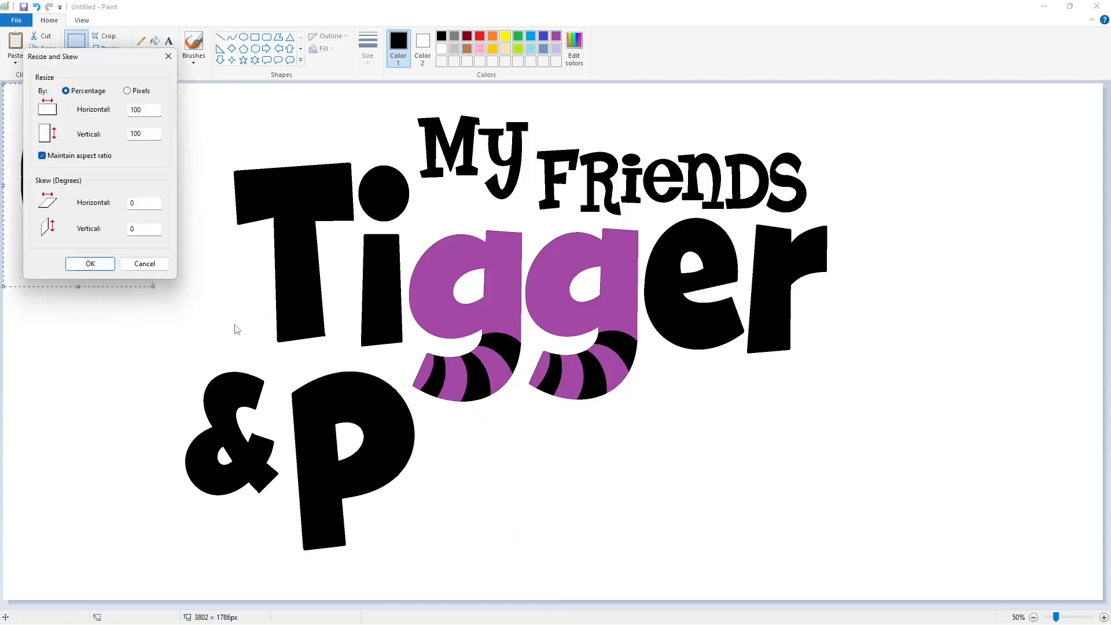
pyautogui.press('Return')
pyautogui.click(109, 61)
pyautogui.click(123, 126)
pyautogui.moveTo(91, 164)
pyautogui.mouseDown()
pyautogui.moveTo(488, 497)
pyautogui.moveTo(85, 387)
pyautogui.mouseUp()
pyautogui.click(617, 407)
# Draw a small oval in the blank area above the ampersand and paste a copy of it skewed 5 degrees horizontally.
pyautogui.click(244, 37)
pyautogui.click(124, 300)
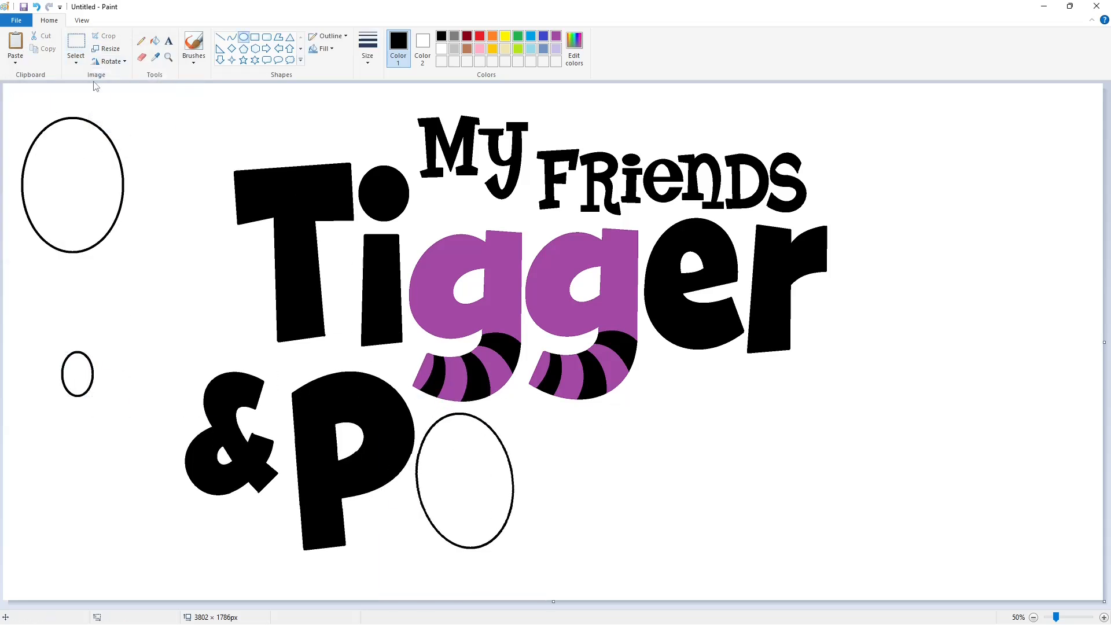
pyautogui.click(76, 41)
pyautogui.moveTo(36, 315); pyautogui.dragTo(121, 428)
pyautogui.hotkey('ctrl', 'c')
pyautogui.hotkey('ctrl', 'v')
pyautogui.click(110, 49)
pyautogui.moveTo(141, 204); pyautogui.dragTo(107, 206)
pyautogui.write('5')
pyautogui.press('Return')
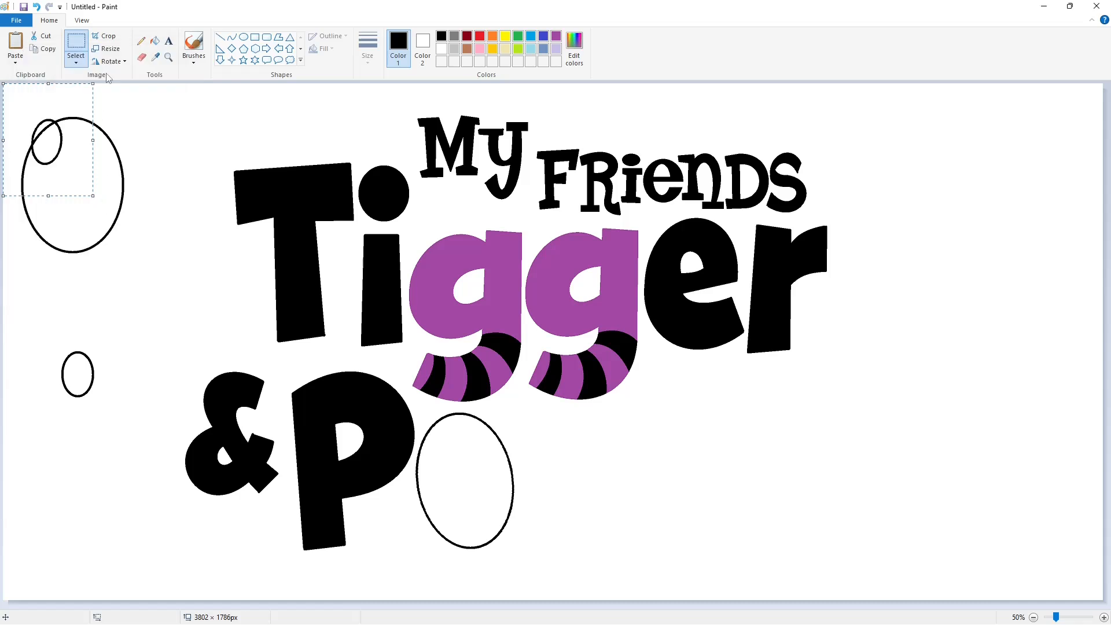
# Flip the skewed small oval horizontally and place it inside the o outline as its counter.
pyautogui.click(109, 61)
pyautogui.click(119, 127)
pyautogui.moveTo(50, 143); pyautogui.dragTo(468, 474)
pyautogui.click(533, 409)
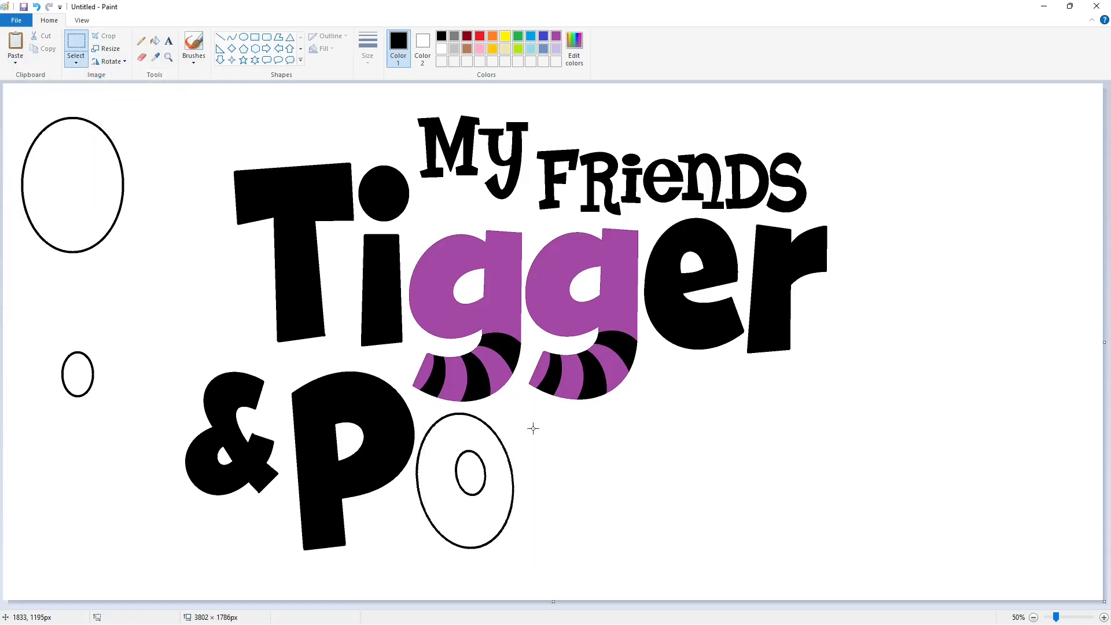
# Place a copy of the complete o outline in the blank area beside Friends and clear its stray black fragment with white fill.
pyautogui.moveTo(412, 564); pyautogui.dragTo(411, 565)
pyautogui.hotkey('ctrl', 'c')
pyautogui.hotkey('ctrl', 'v')
pyautogui.moveTo(55, 165); pyautogui.dragTo(993, 199)
pyautogui.click(865, 197)
pyautogui.click(155, 41)
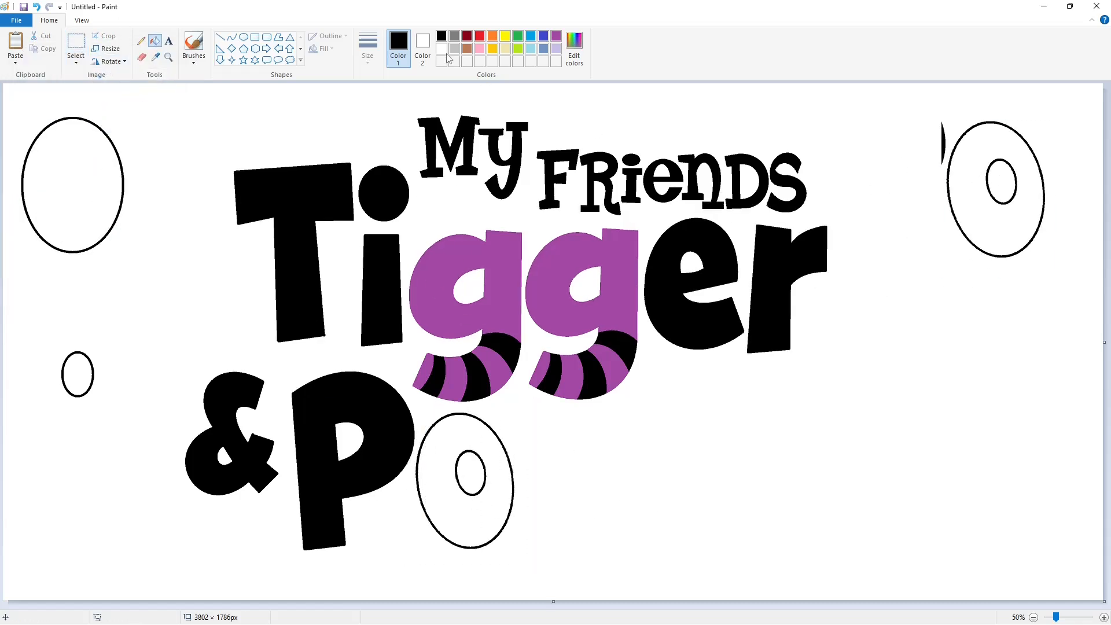
pyautogui.click(443, 50)
pyautogui.click(941, 141)
# Copy the spare o outline, flip it horizontally and align it beside the first o as the second o.
pyautogui.click(76, 41)
pyautogui.moveTo(912, 86); pyautogui.dragTo(1085, 335)
pyautogui.hotkey('ctrl', 'c')
pyautogui.hotkey('ctrl', 'v')
pyautogui.click(109, 61)
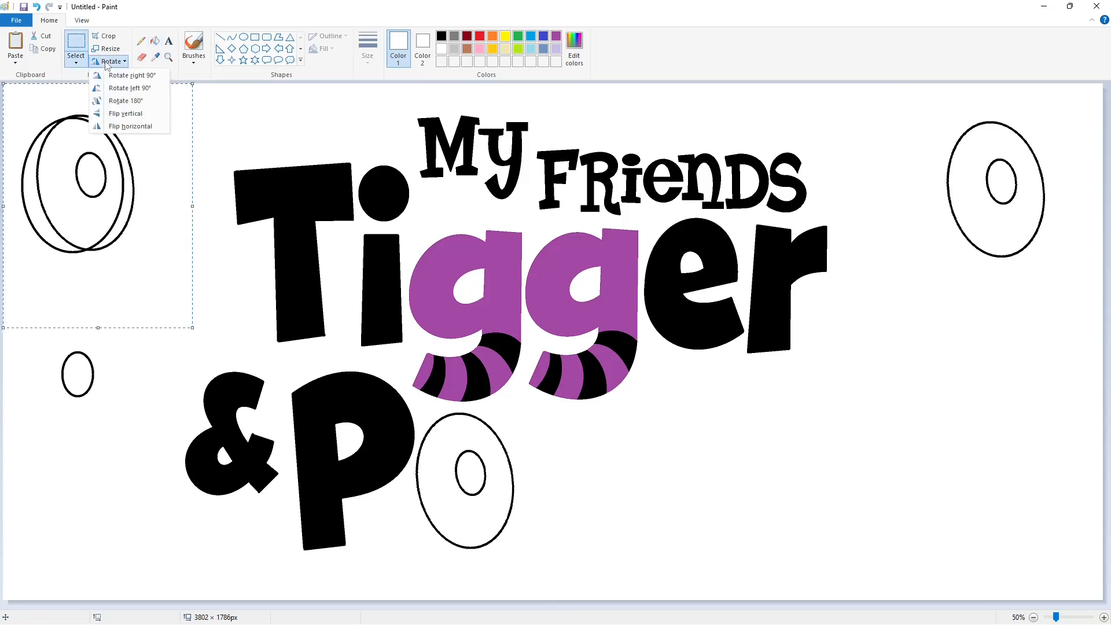
pyautogui.click(119, 143)
pyautogui.moveTo(75, 186); pyautogui.dragTo(556, 481)
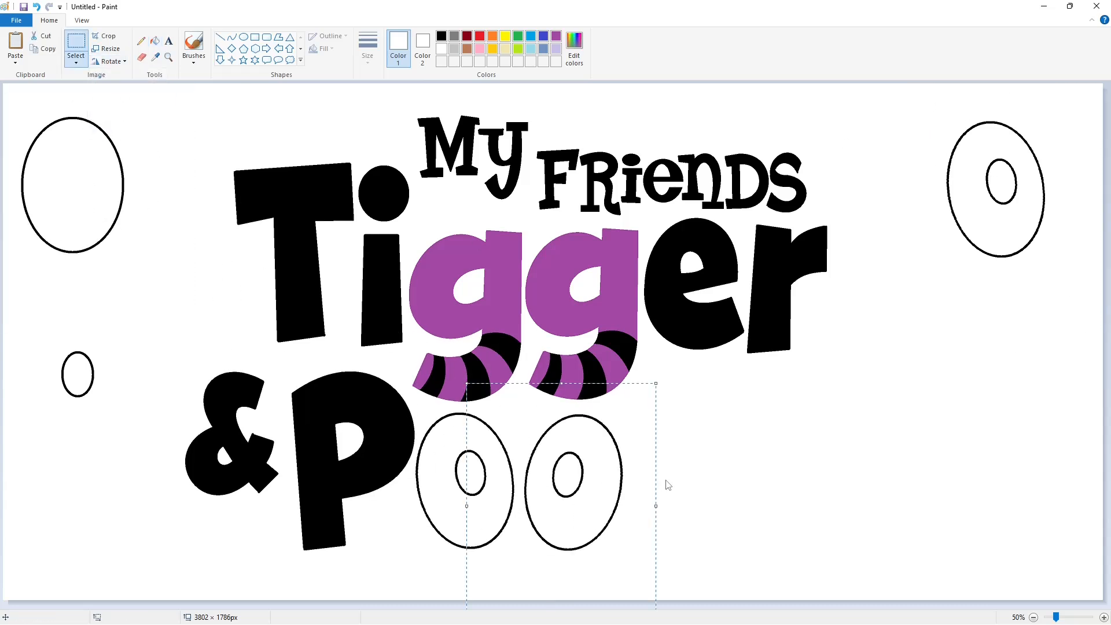
pyautogui.press('Right')
pyautogui.press('Right')
pyautogui.press('Right')
pyautogui.press('Right')
pyautogui.press('Down')
pyautogui.click(746, 484)
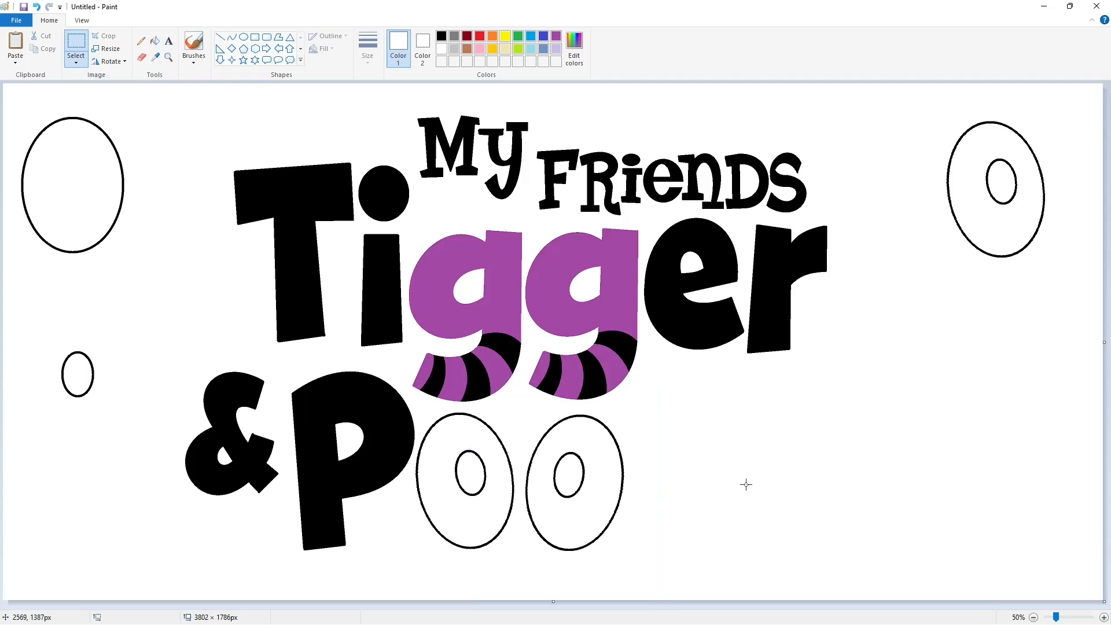
# Remove the second o's inner oval with white fill and paste a copy of the spare small oval.
pyautogui.click(154, 41)
pyautogui.click(555, 473)
pyautogui.click(76, 42)
pyautogui.moveTo(46, 329); pyautogui.dragTo(130, 448)
pyautogui.hotkey('ctrl', 'c')
pyautogui.hotkey('ctrl', 'v')
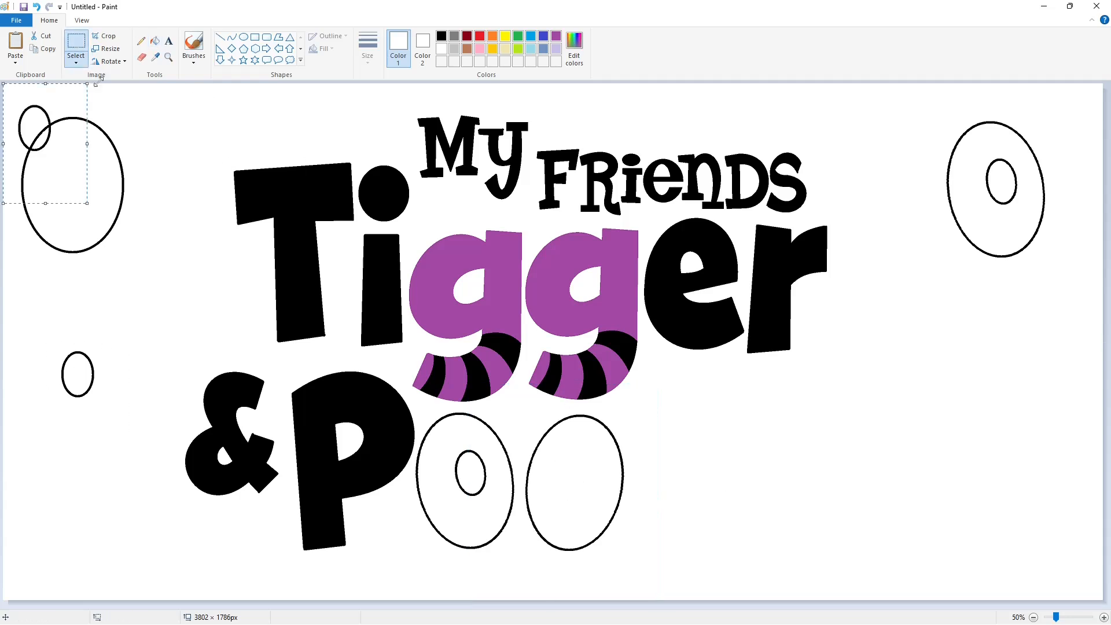
# Skew the pasted small oval 5 degrees horizontally and place it inside the second o as its counter.
pyautogui.click(111, 61)
pyautogui.click(110, 49)
pyautogui.moveTo(139, 204); pyautogui.dragTo(110, 214)
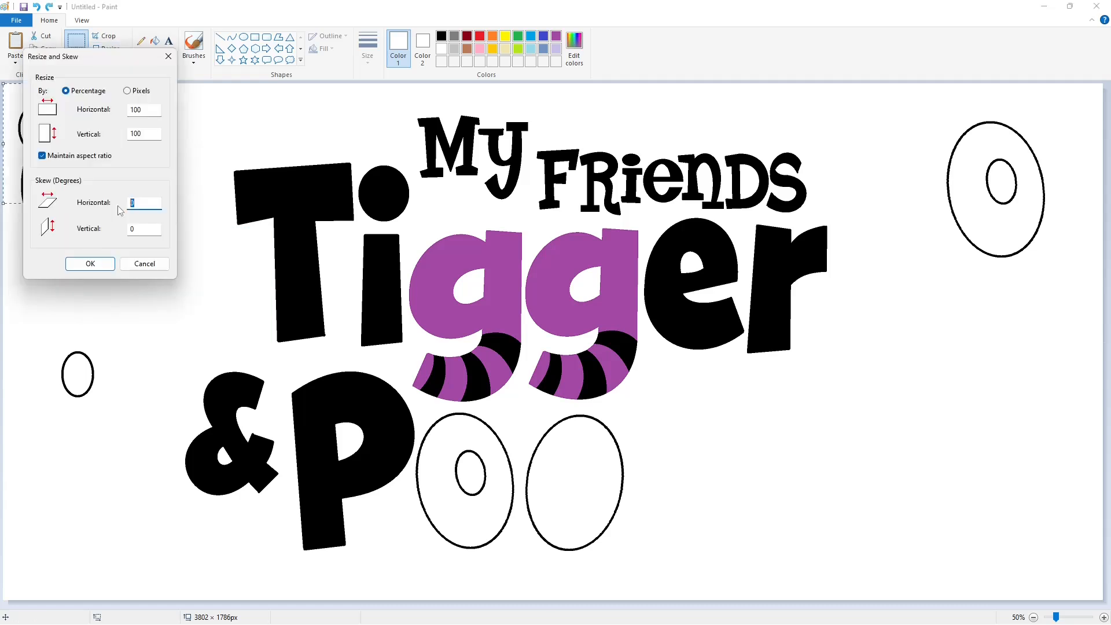
pyautogui.write('5')
pyautogui.press('Return')
pyautogui.moveTo(58, 151); pyautogui.dragTo(596, 501)
pyautogui.click(737, 471)
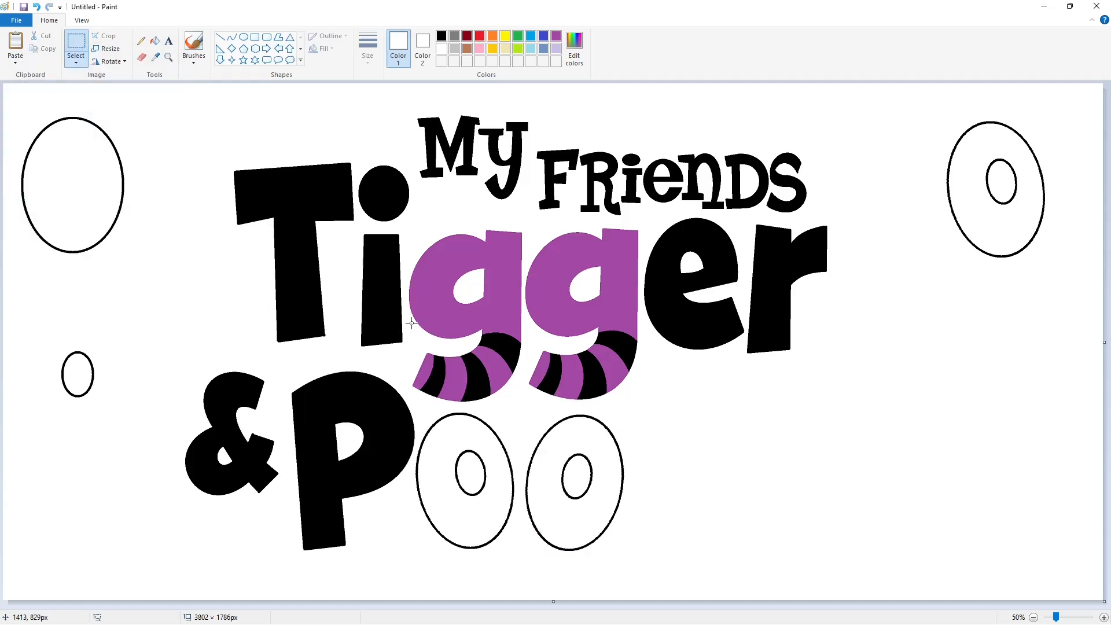
# Sketch a freehand dripping cap in black for the top of a letter h beside the second o and fill it with black.
pyautogui.click(231, 36)
pyautogui.click(441, 36)
pyautogui.click(140, 41)
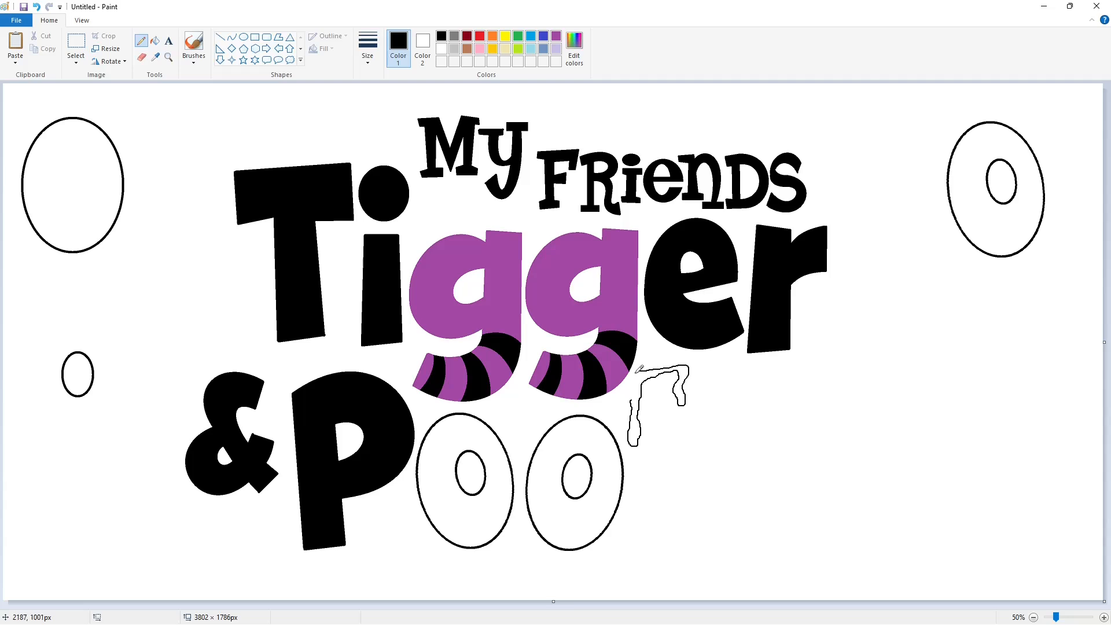
pyautogui.click(156, 46)
pyautogui.click(635, 405)
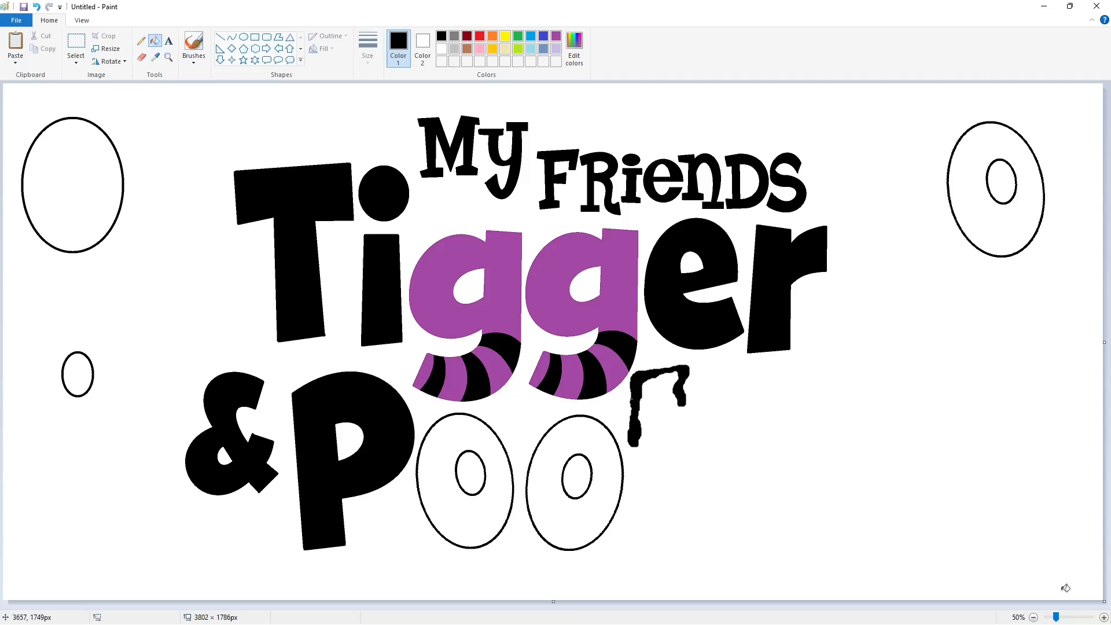
# Recolor the dripping cap above the second o's neighbouring letter with purple fill.
pyautogui.click(1092, 615)
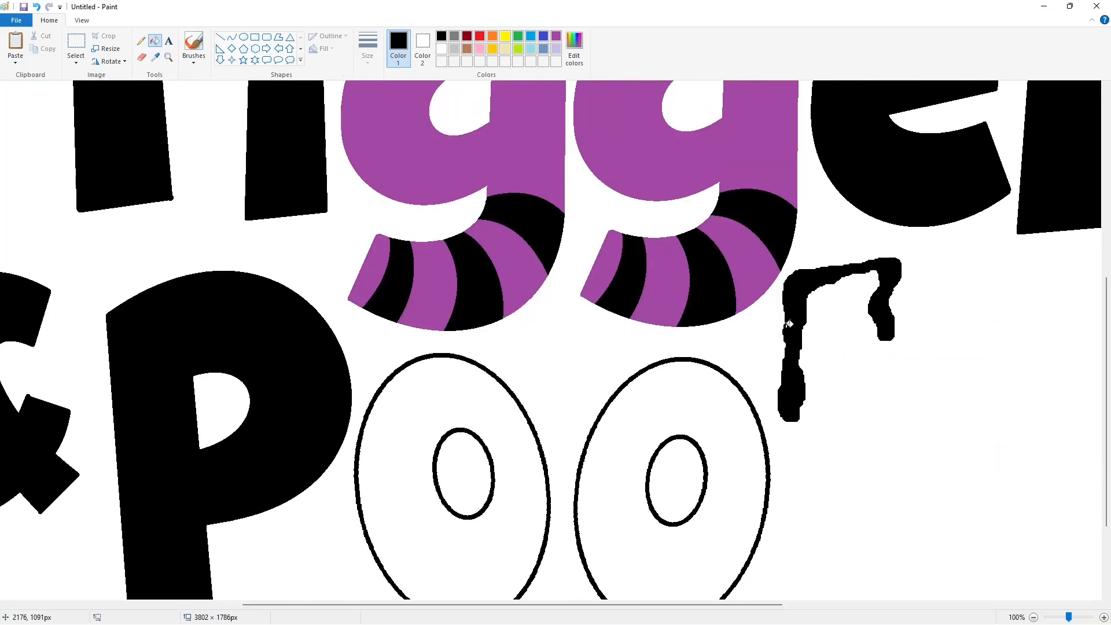
pyautogui.click(1033, 616)
pyautogui.click(556, 36)
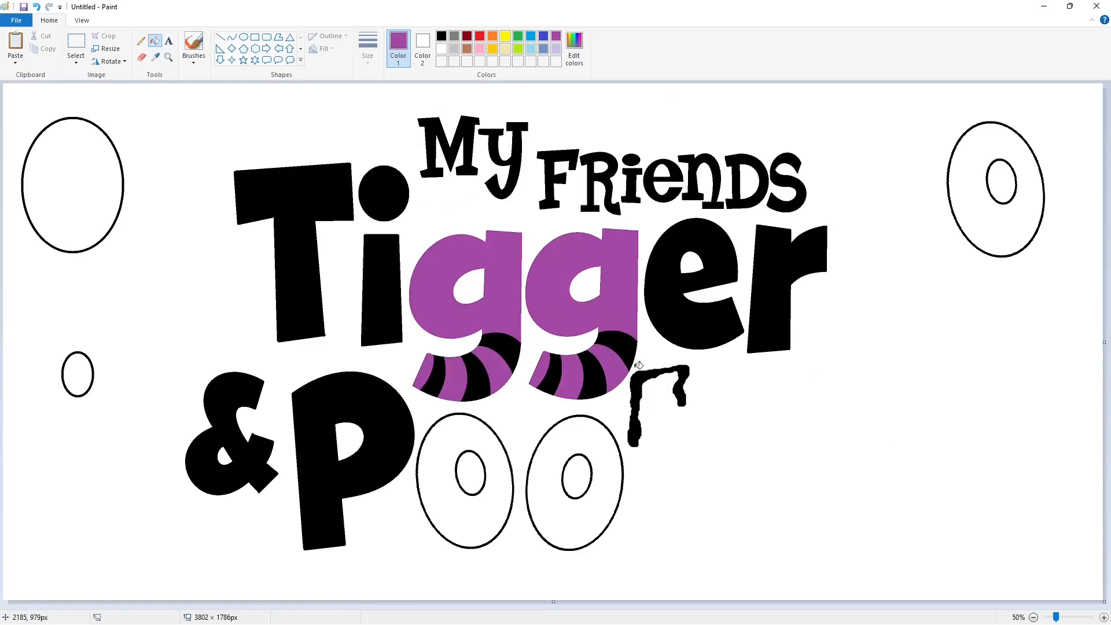
pyautogui.click(76, 42)
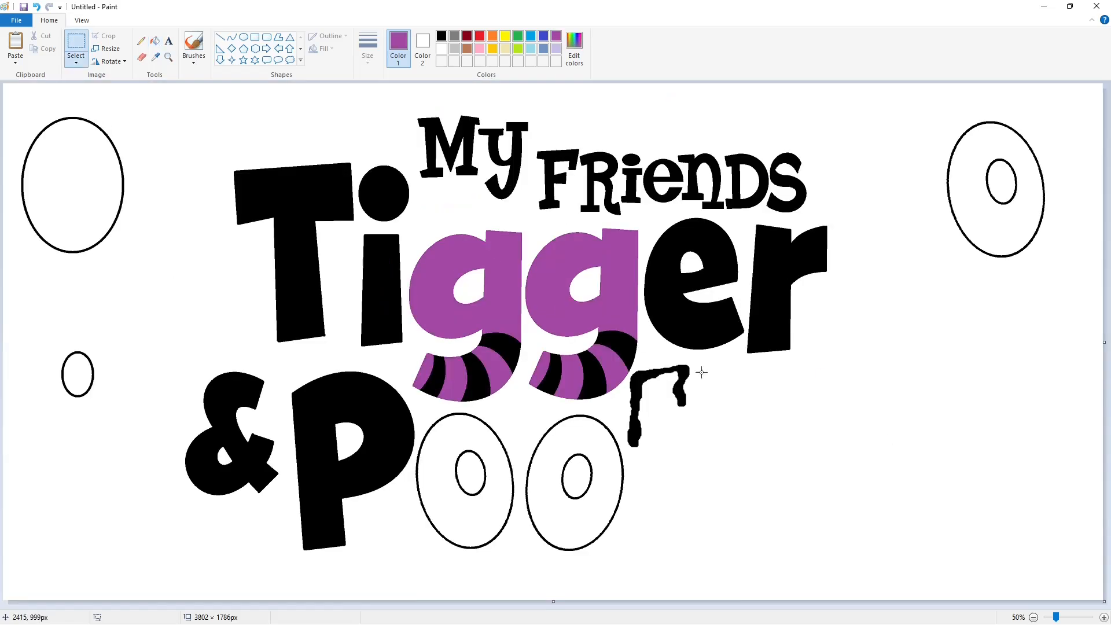
pyautogui.click(154, 42)
pyautogui.click(646, 375)
# Draw the straight edges of the h stem below the purple drip in black with the thickest line.
pyautogui.click(220, 37)
pyautogui.click(368, 49)
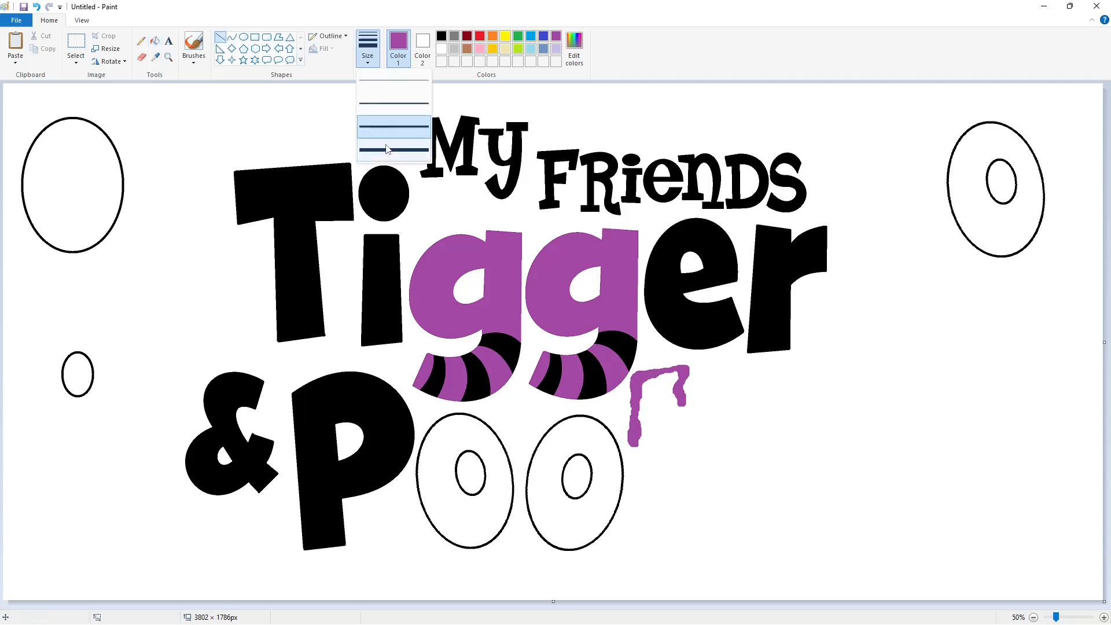
pyautogui.click(389, 150)
pyautogui.click(441, 36)
pyautogui.moveTo(628, 541)
pyautogui.mouseDown()
pyautogui.moveTo(631, 446)
pyautogui.moveTo(657, 540)
pyautogui.moveTo(671, 542)
pyautogui.moveTo(688, 437)
pyautogui.moveTo(673, 433)
pyautogui.moveTo(688, 540)
pyautogui.mouseUp()
pyautogui.click(656, 514)
# Draw the curved inner edge of the h's arch, running from the stem down to the baseline.
pyautogui.click(232, 37)
pyautogui.click(686, 448)
pyautogui.click(709, 459)
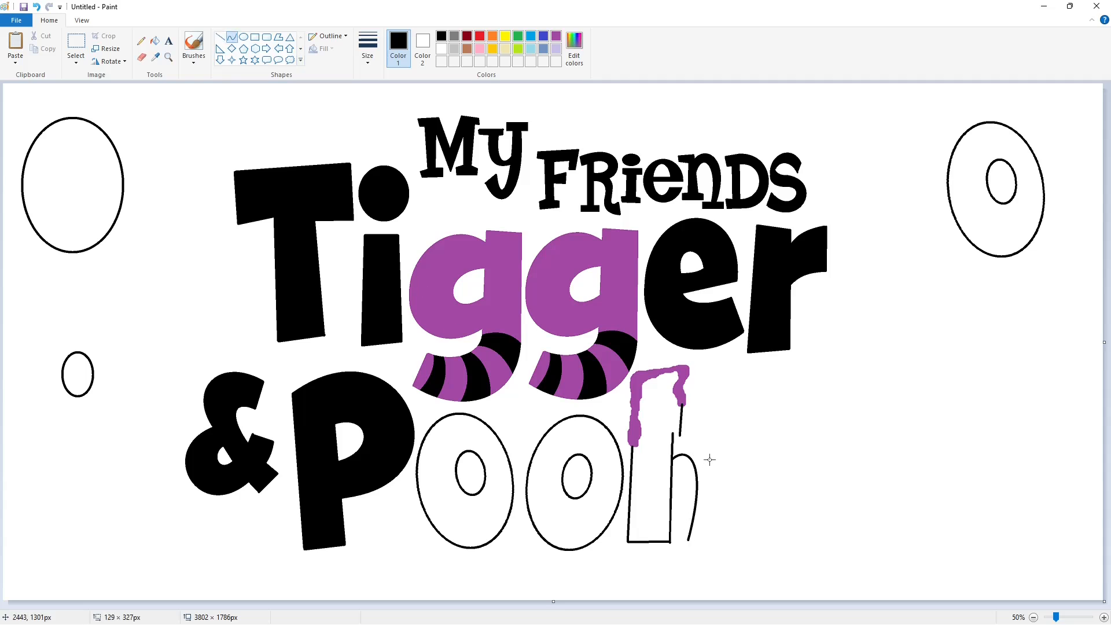
pyautogui.click(842, 507)
# Fill the bodies of both o letters with black, keeping their counters white.
pyautogui.click(155, 40)
pyautogui.click(435, 462)
pyautogui.click(551, 461)
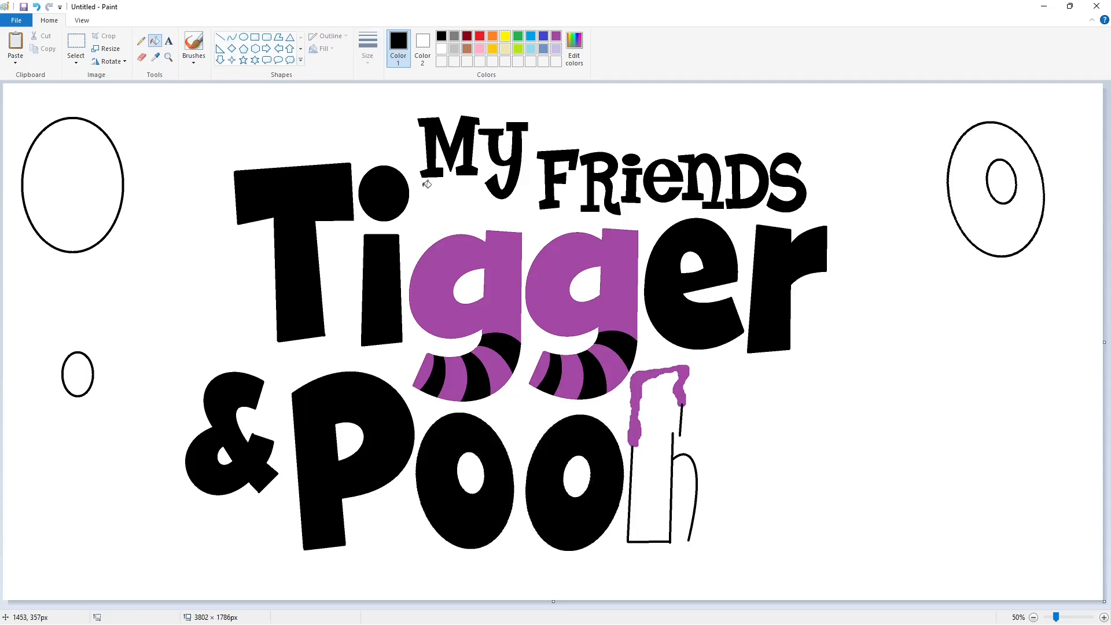
# Sketch a freehand dripping shape along the outer edge of the h's arch and fill it with black.
pyautogui.click(141, 41)
pyautogui.click(368, 49)
pyautogui.click(393, 151)
pyautogui.click(220, 37)
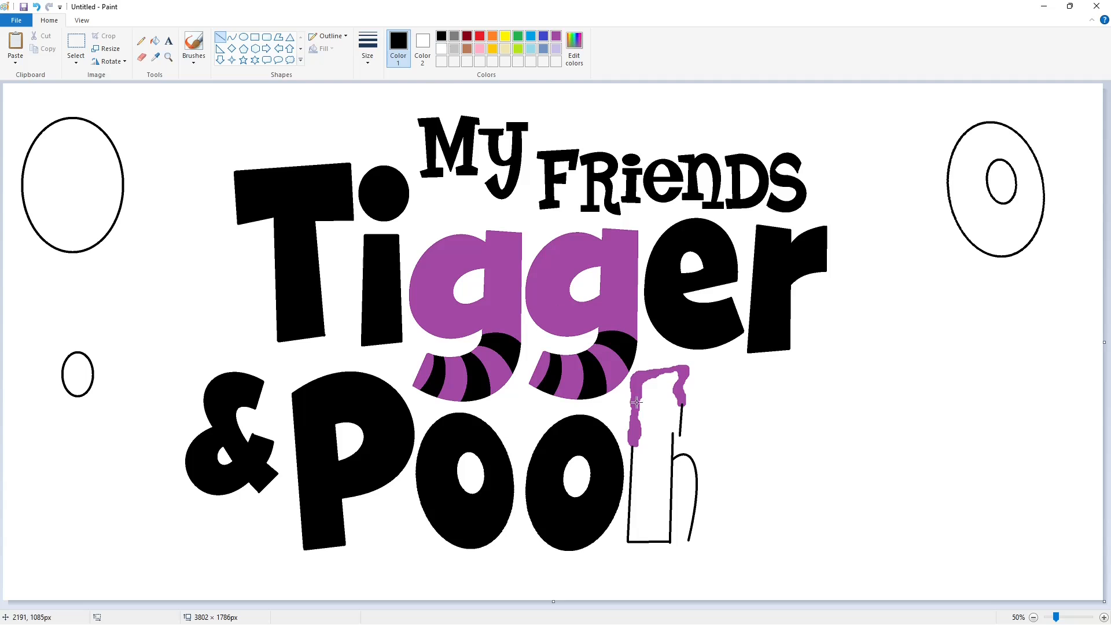
pyautogui.click(141, 41)
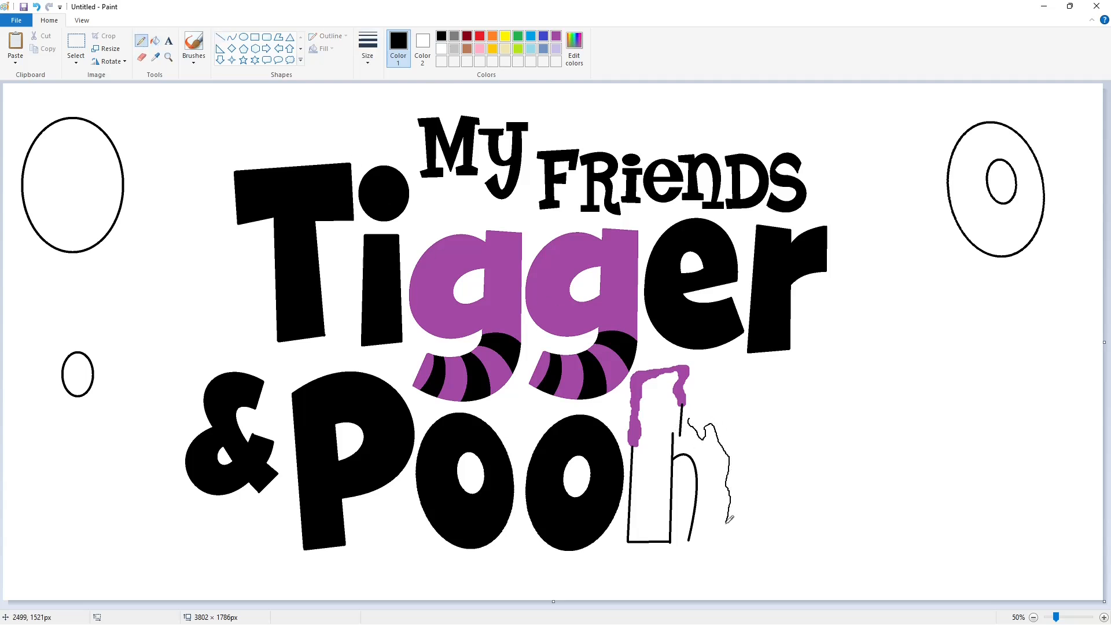
pyautogui.hotkey('ctrl', 'z')
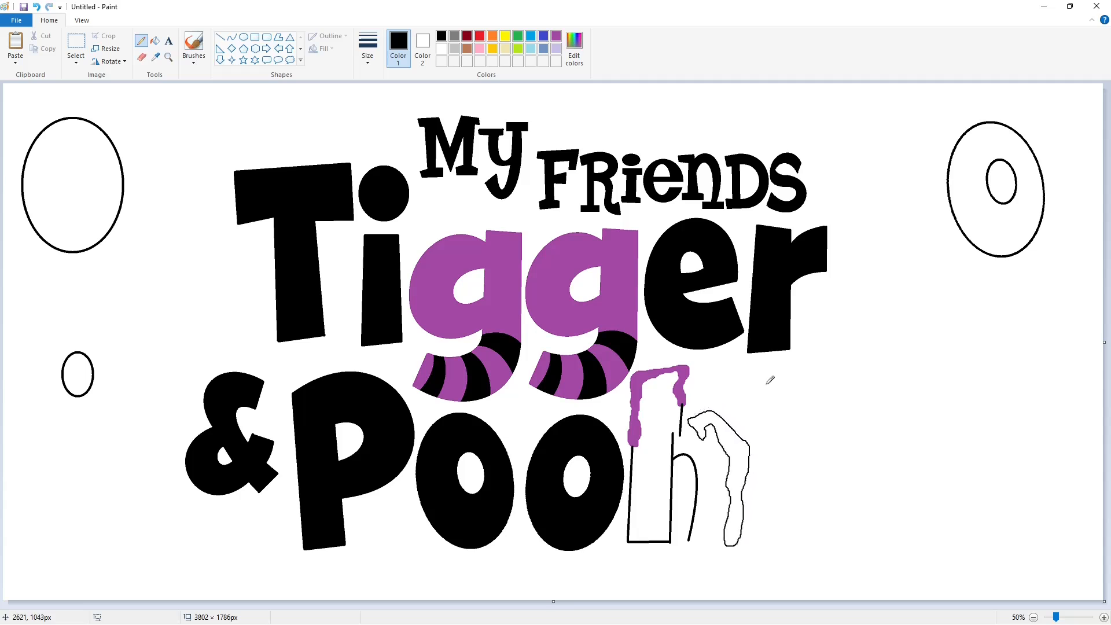
pyautogui.click(155, 42)
pyautogui.click(731, 462)
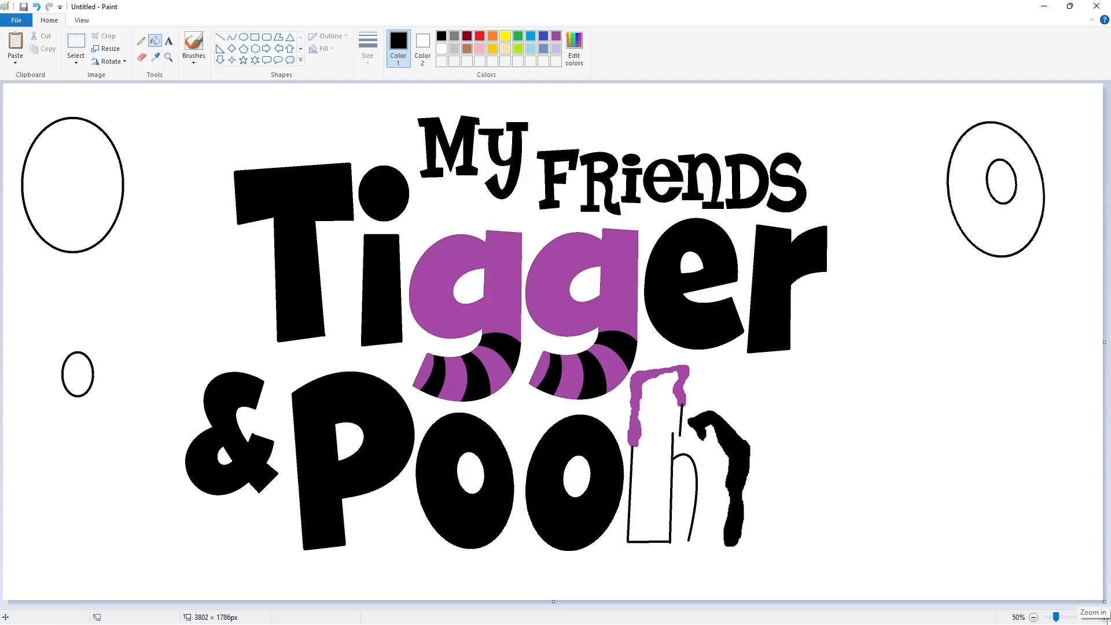
# Recolor the dripping shape on the h's arch with purple fill.
pyautogui.click(1103, 617)
pyautogui.hscroll(3, 792, 572)
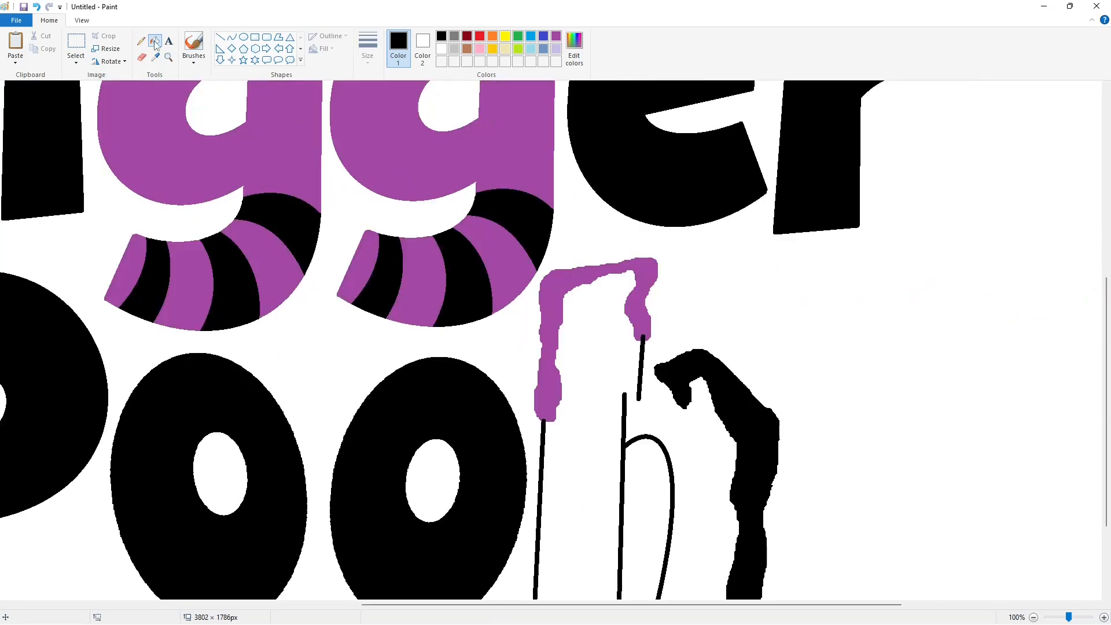
pyautogui.click(556, 36)
pyautogui.click(711, 376)
pyautogui.scroll(-3, 965, 528)
pyautogui.scroll(3, 964, 529)
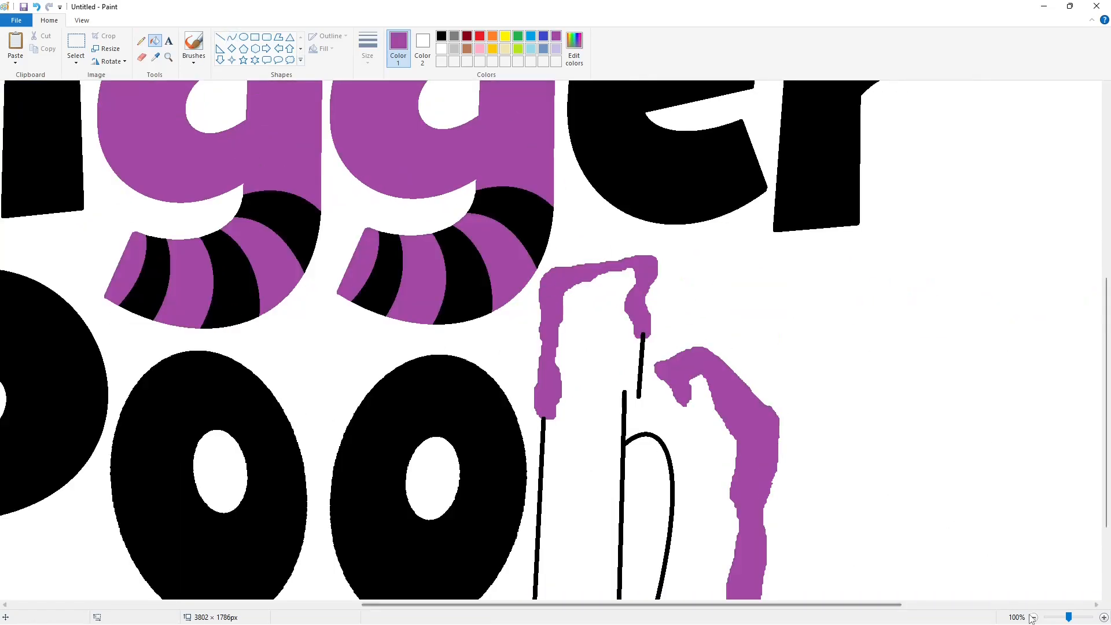
# Draw black lines closing the foot of the h's right leg and joining its stem to the arch's drip.
pyautogui.click(1033, 617)
pyautogui.click(220, 37)
pyautogui.click(441, 36)
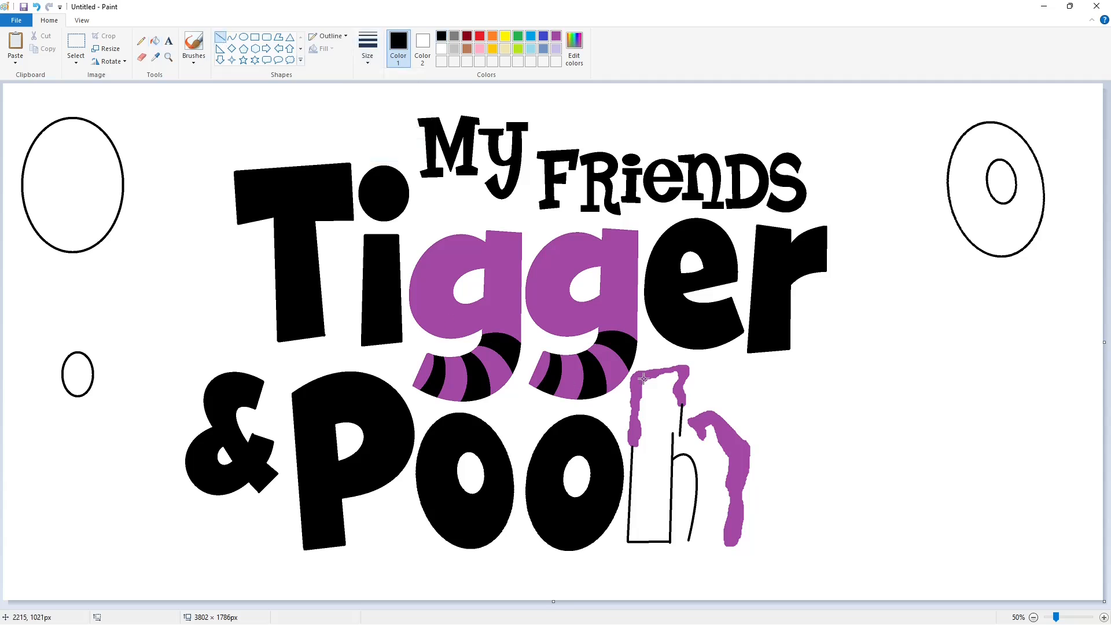
pyautogui.moveTo(690, 542); pyautogui.dragTo(732, 545)
pyautogui.click(1103, 617)
pyautogui.scroll(-8, 867, 520)
pyautogui.moveTo(471, 605); pyautogui.dragTo(780, 605)
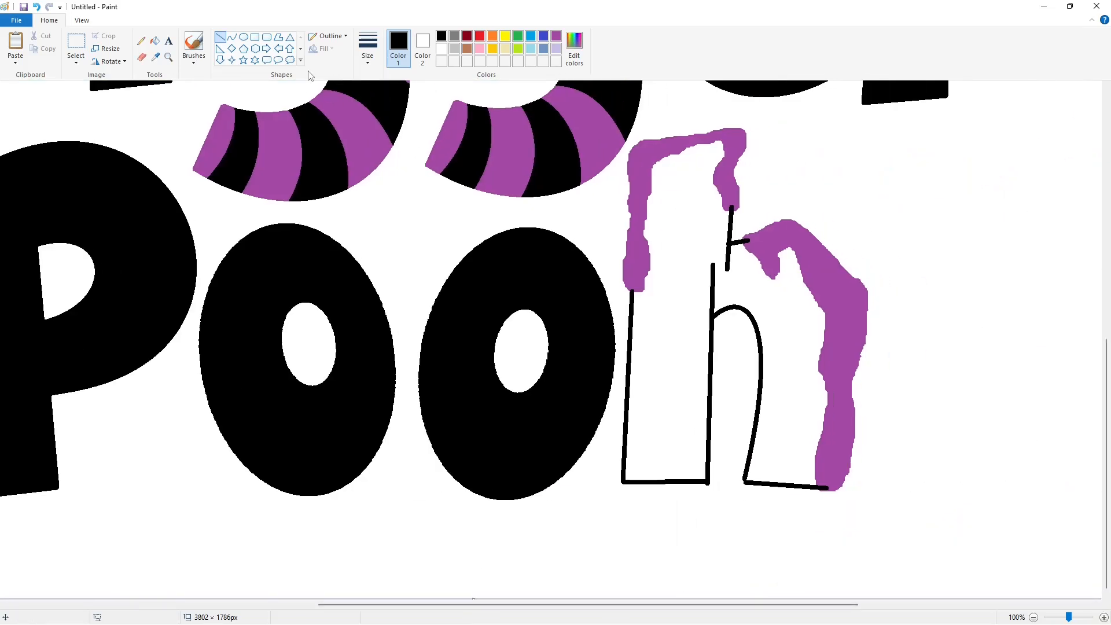
# Cover the black line ends that overlap the h's drips with short purple line strokes.
pyautogui.click(367, 49)
pyautogui.click(393, 151)
pyautogui.click(555, 36)
pyautogui.scroll(2, 622, 410)
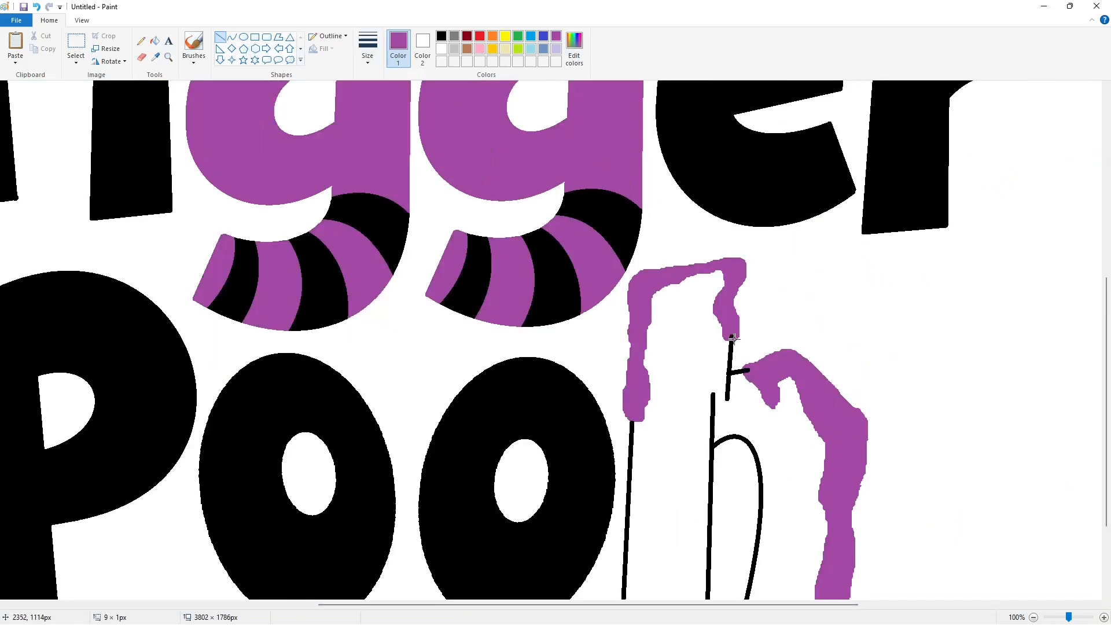
pyautogui.scroll(-2, 808, 354)
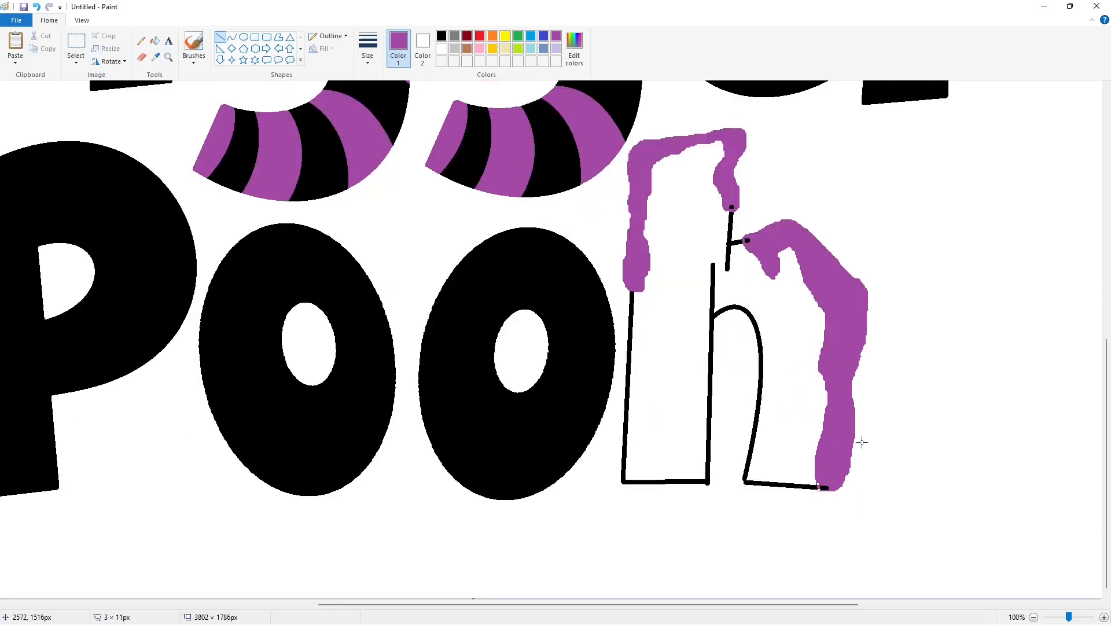
# Fill the closed body of the h with black, leaving the drips purple.
pyautogui.click(154, 40)
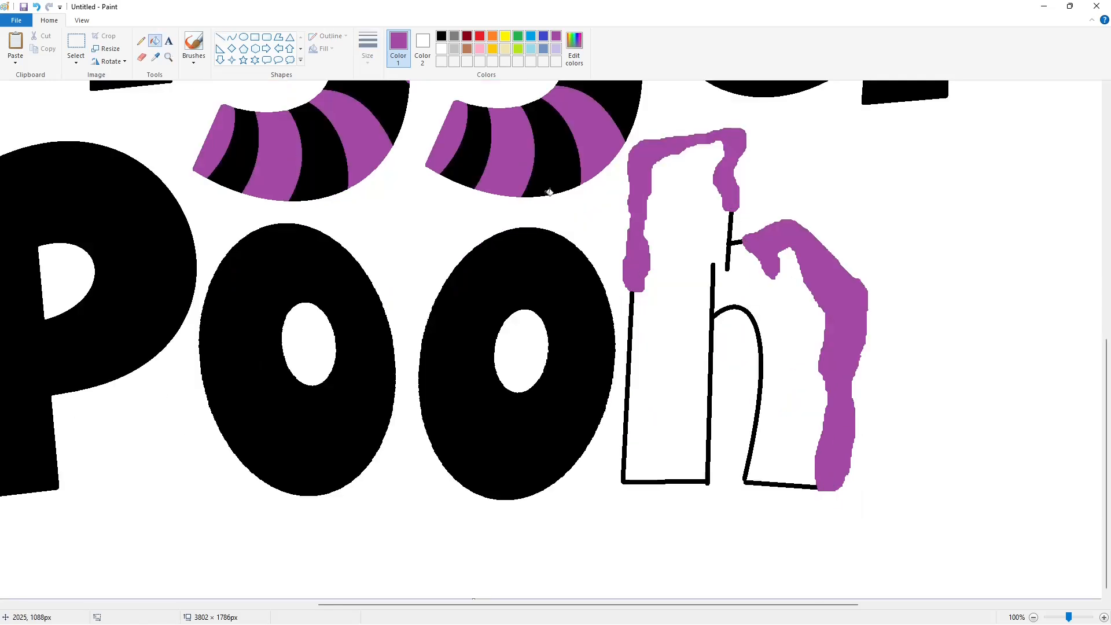
pyautogui.click(440, 36)
pyautogui.click(671, 316)
# Trim the sharp corners of the h, the ampersand, the P and the feet of the T and i with short white lines.
pyautogui.click(220, 37)
pyautogui.click(440, 48)
pyautogui.moveTo(704, 492); pyautogui.dragTo(716, 468)
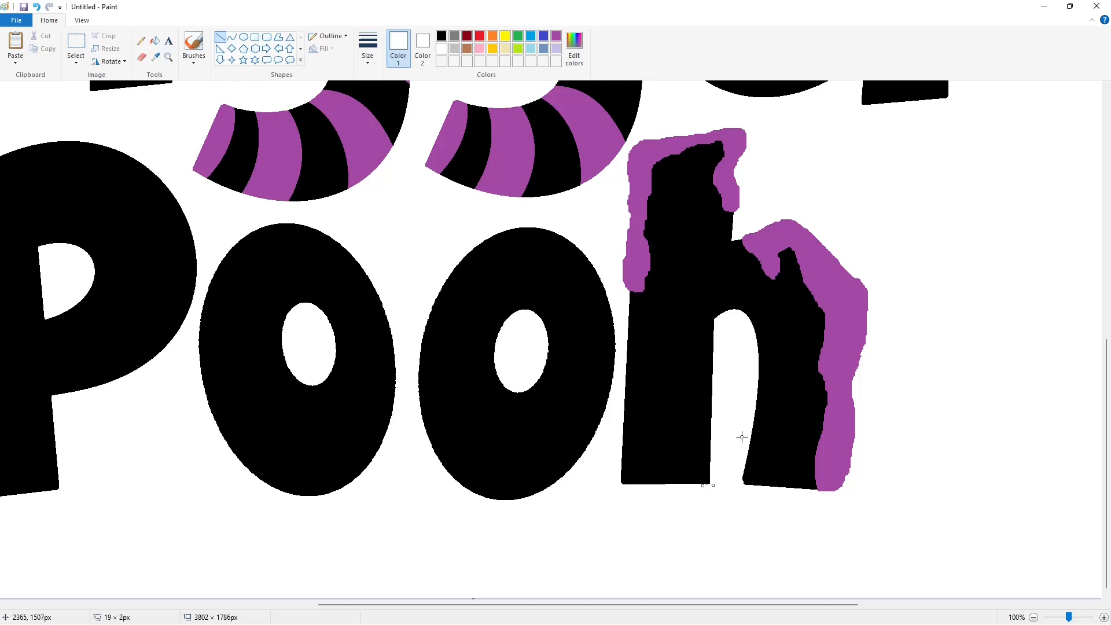
pyautogui.hscroll(-6, 455, 474)
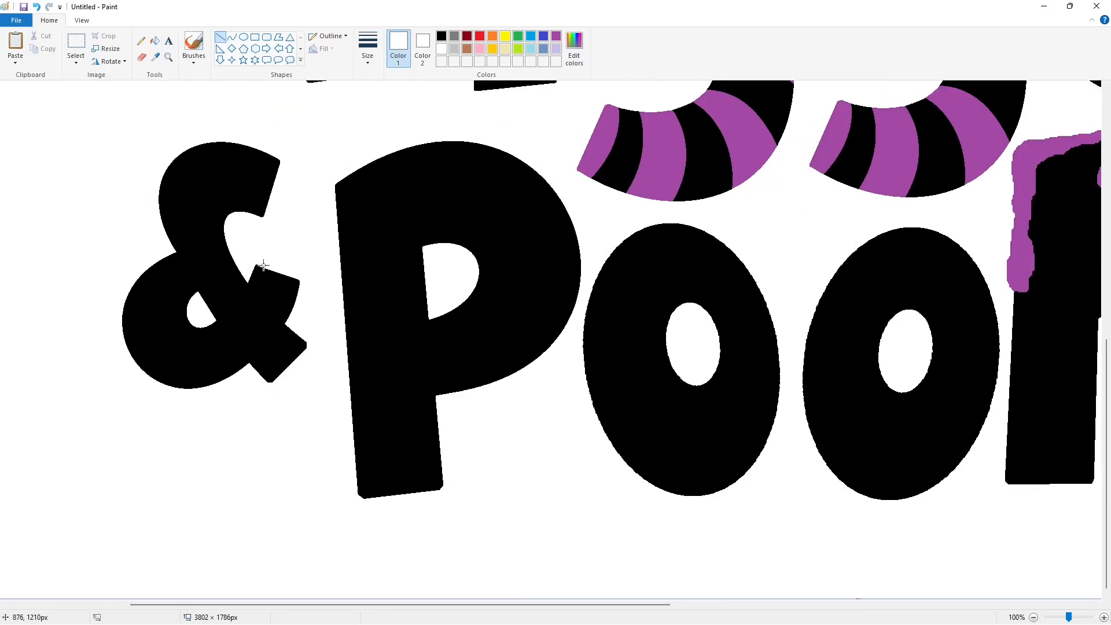
pyautogui.scroll(2, 323, 273)
pyautogui.moveTo(330, 323); pyautogui.dragTo(339, 299)
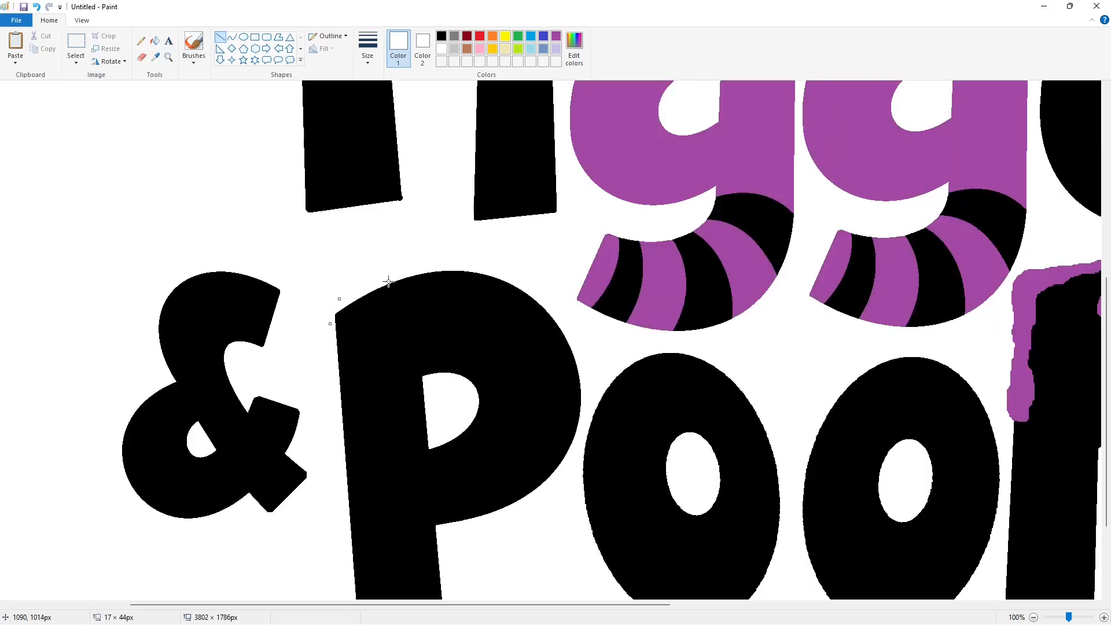
pyautogui.scroll(2, 308, 266)
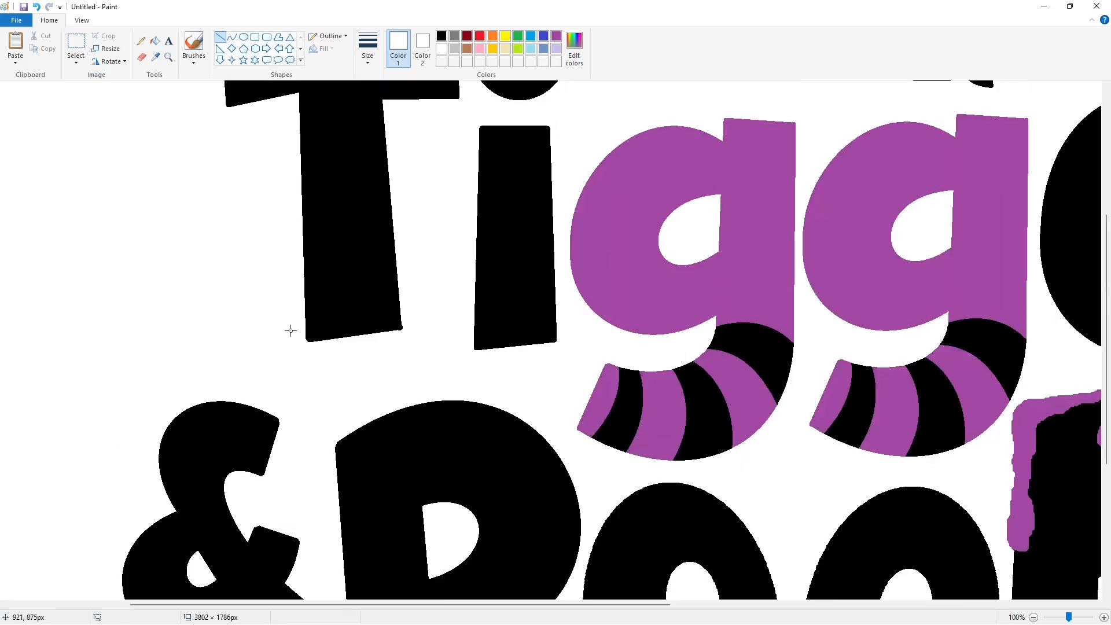
pyautogui.hotkey('ctrl', 'z')
pyautogui.moveTo(550, 607); pyautogui.dragTo(588, 607)
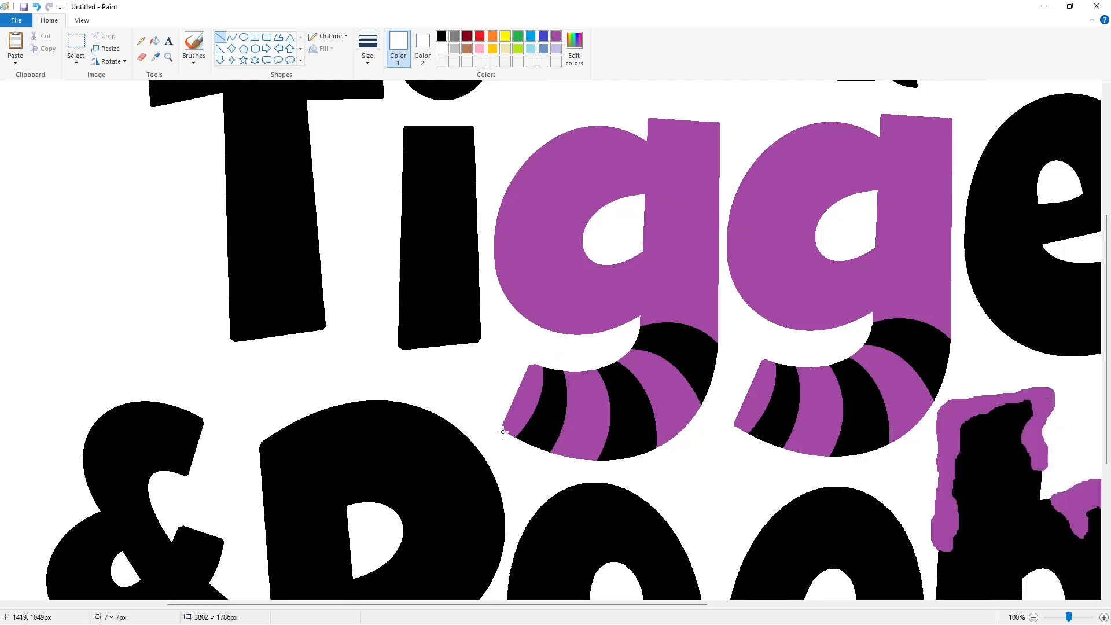
pyautogui.scroll(2, 914, 431)
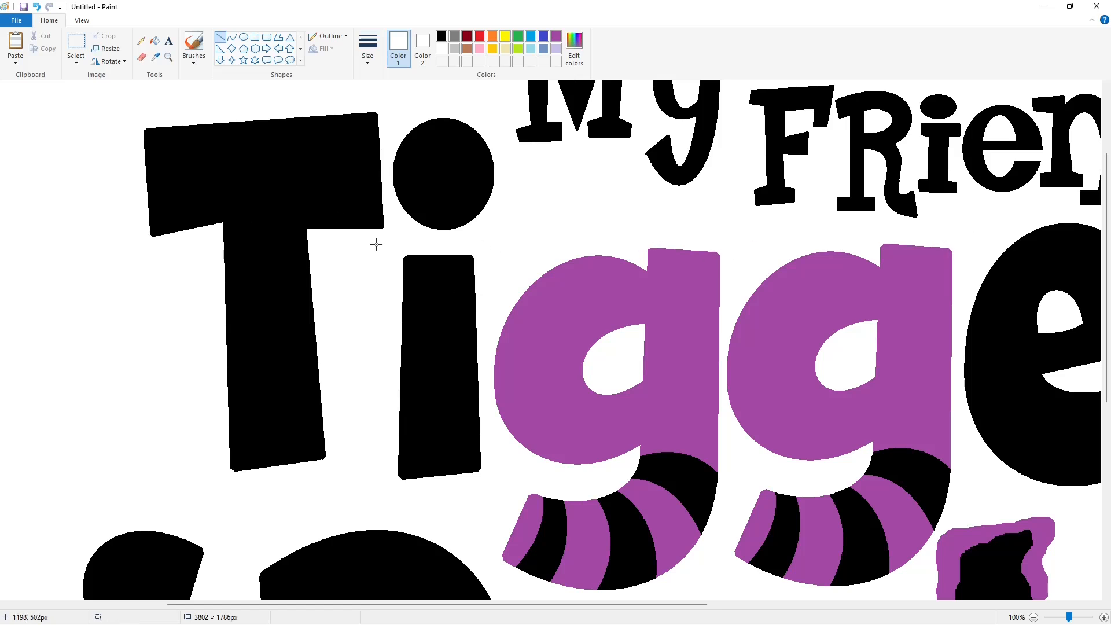
# Trim the corners of the T's crossbar with short white lines.
pyautogui.scroll(2, 401, 268)
pyautogui.moveTo(138, 265); pyautogui.dragTo(154, 250)
pyautogui.click(256, 210)
pyautogui.moveTo(371, 236); pyautogui.dragTo(384, 249)
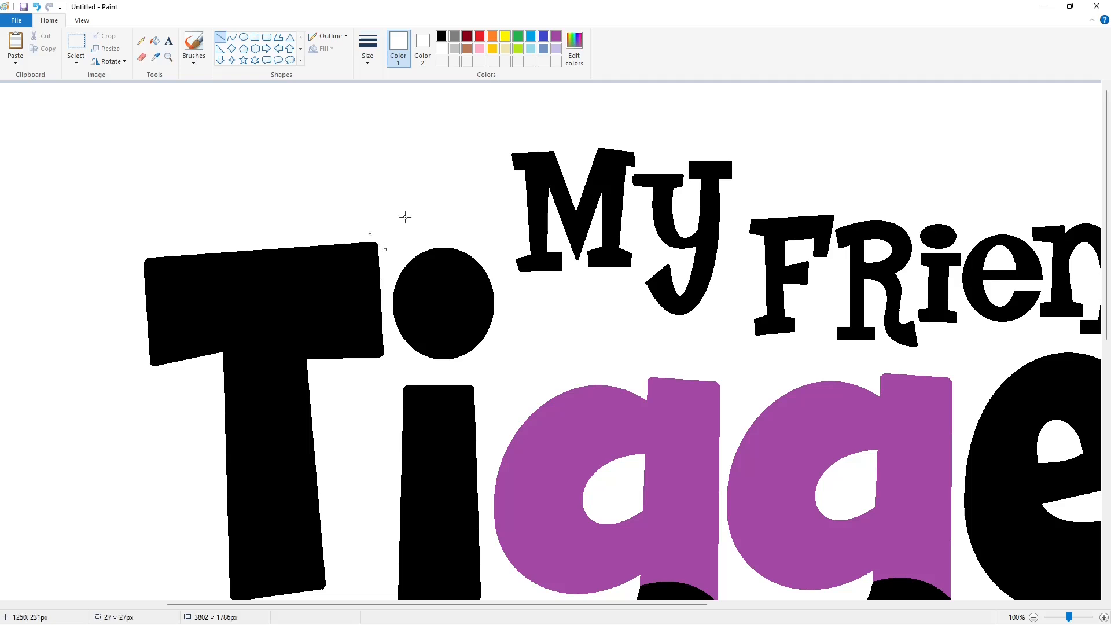
pyautogui.click(409, 216)
# Try to soften the T's inner corners, where the crossbar meets the stem, with short black lines.
pyautogui.click(441, 36)
pyautogui.moveTo(215, 348); pyautogui.dragTo(229, 359)
pyautogui.hotkey('ctrl', 'z')
pyautogui.hotkey('ctrl', 'z')
pyautogui.moveTo(298, 367); pyautogui.dragTo(317, 352)
pyautogui.click(657, 498)
# Trim the sharp corners of the e and r in "Tigger" with short white lines.
pyautogui.moveTo(624, 605); pyautogui.dragTo(940, 604)
pyautogui.moveTo(682, 362); pyautogui.dragTo(695, 378)
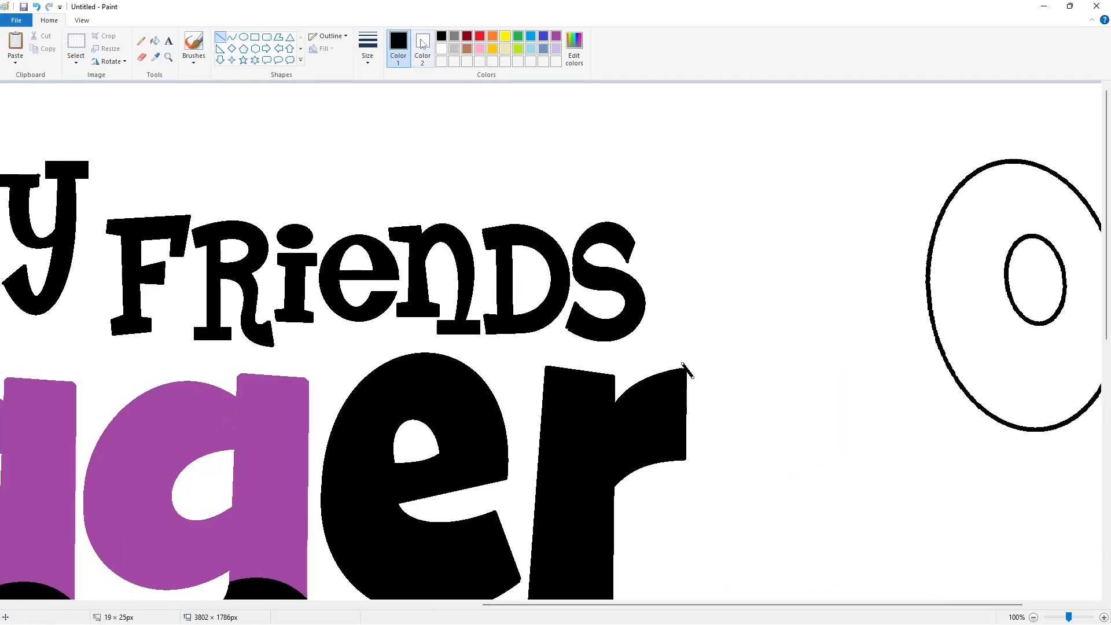
pyautogui.click(441, 48)
pyautogui.click(673, 491)
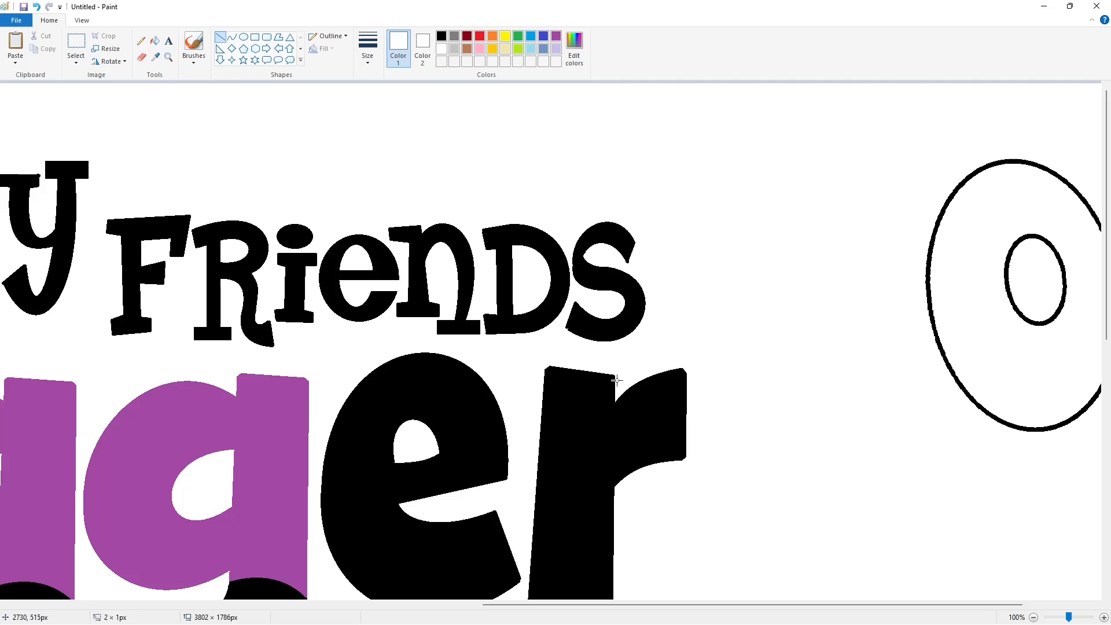
pyautogui.scroll(-3, 607, 404)
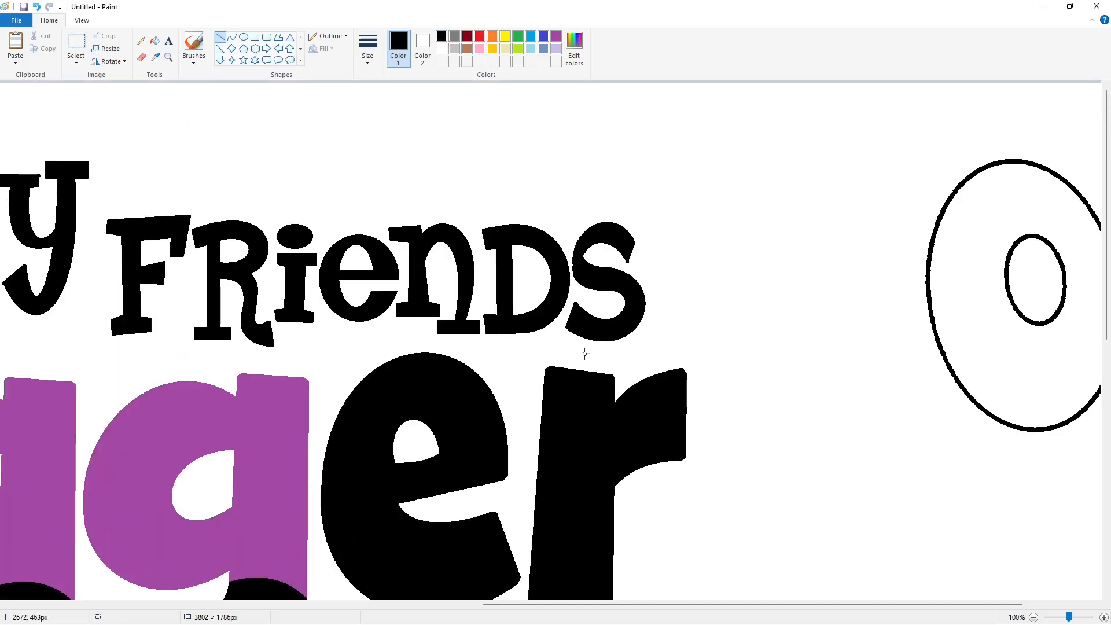
# Touch up the corners of the S and y in "My Friends" with tiny line strokes.
pyautogui.moveTo(567, 327); pyautogui.dragTo(573, 332)
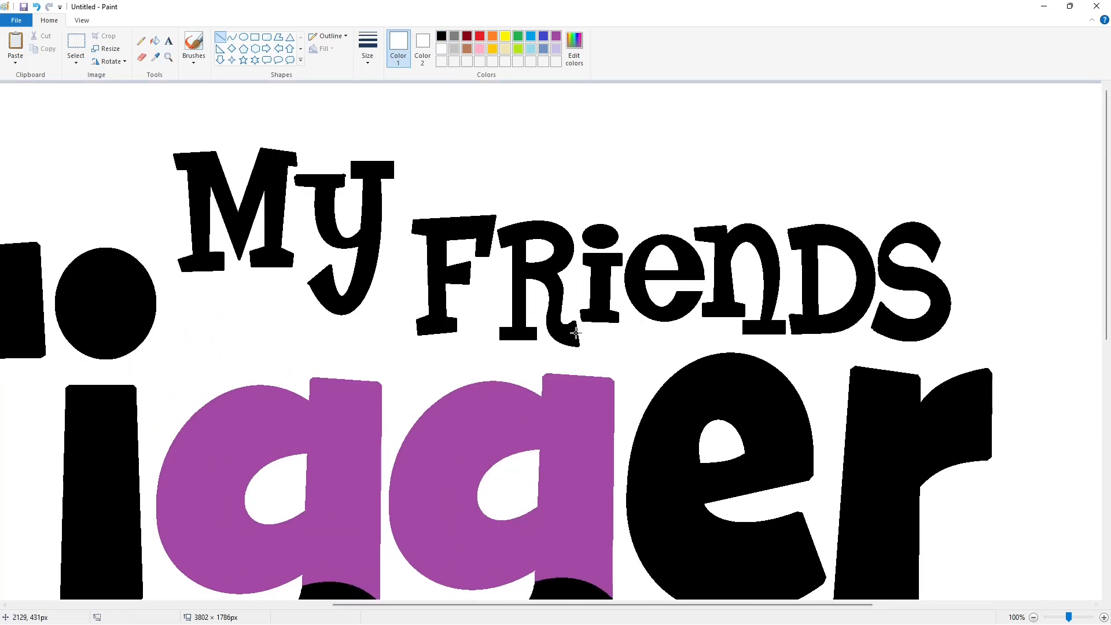
pyautogui.moveTo(347, 182); pyautogui.dragTo(348, 171)
pyautogui.press('Down')
pyautogui.press('Down')
pyautogui.click(443, 144)
# Erase the leftover oval outlines on both sides of the lettering by filling them with white.
pyautogui.click(1033, 617)
pyautogui.click(155, 41)
pyautogui.click(123, 191)
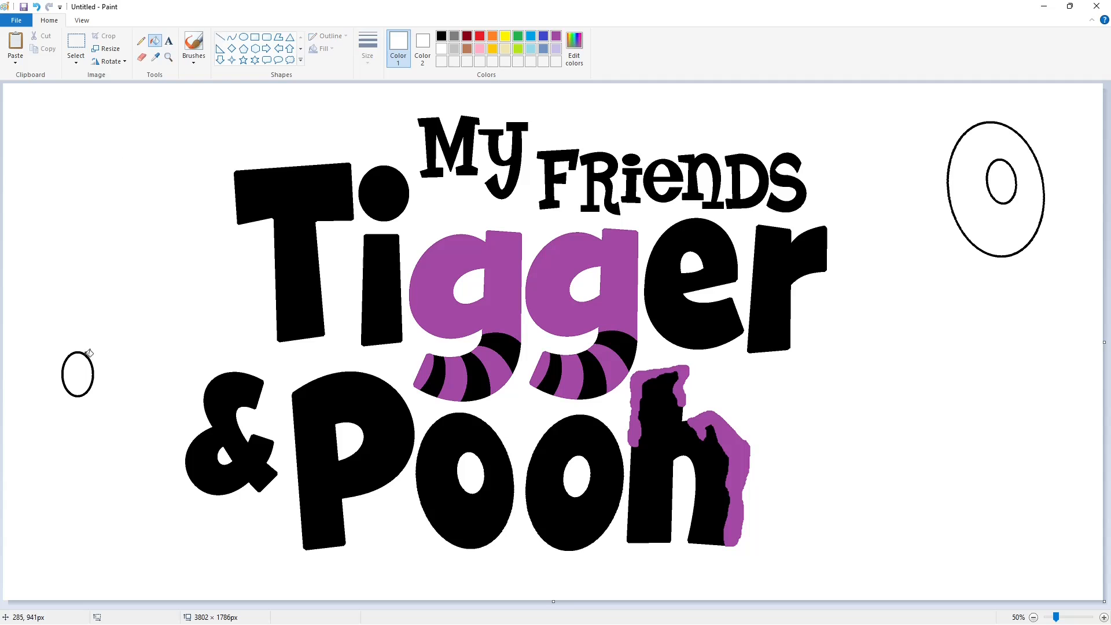
pyautogui.click(87, 354)
pyautogui.click(1032, 167)
pyautogui.click(990, 197)
# Define a custom dark blue with red 4, green 92 and blue 181 as the drawing color.
pyautogui.click(530, 36)
pyautogui.click(574, 48)
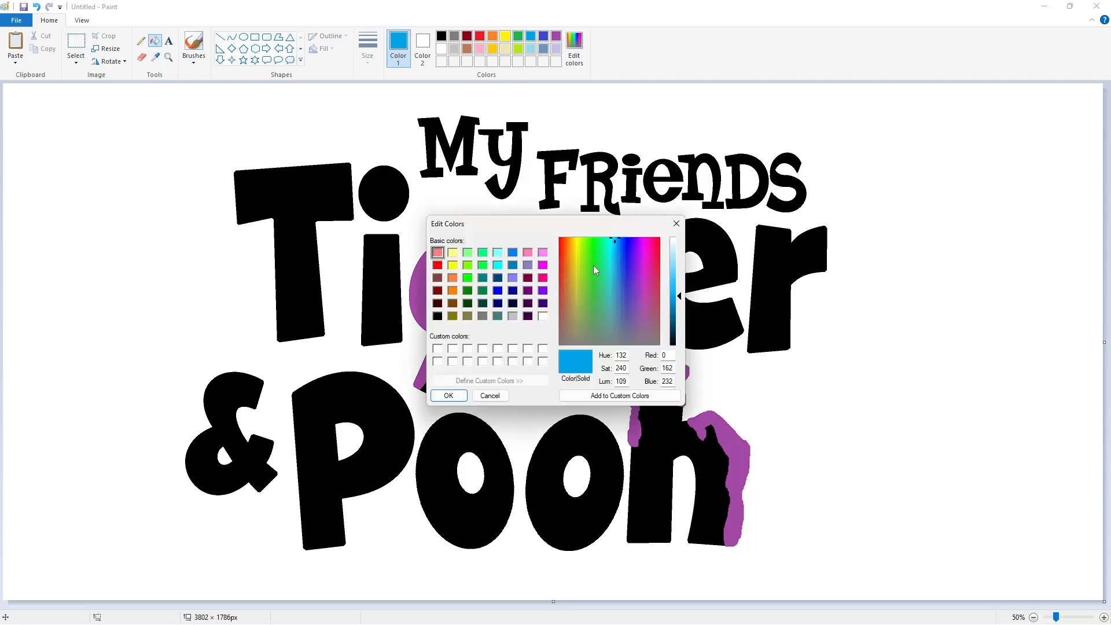
pyautogui.moveTo(593, 265); pyautogui.dragTo(618, 243)
pyautogui.moveTo(677, 297); pyautogui.dragTo(676, 304)
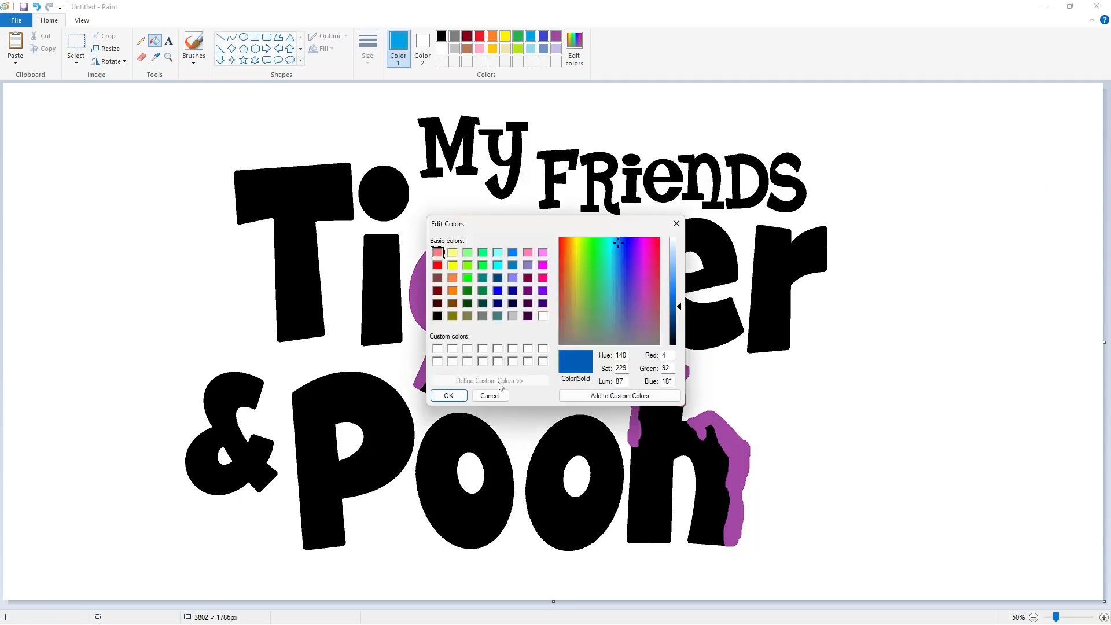
pyautogui.click(448, 396)
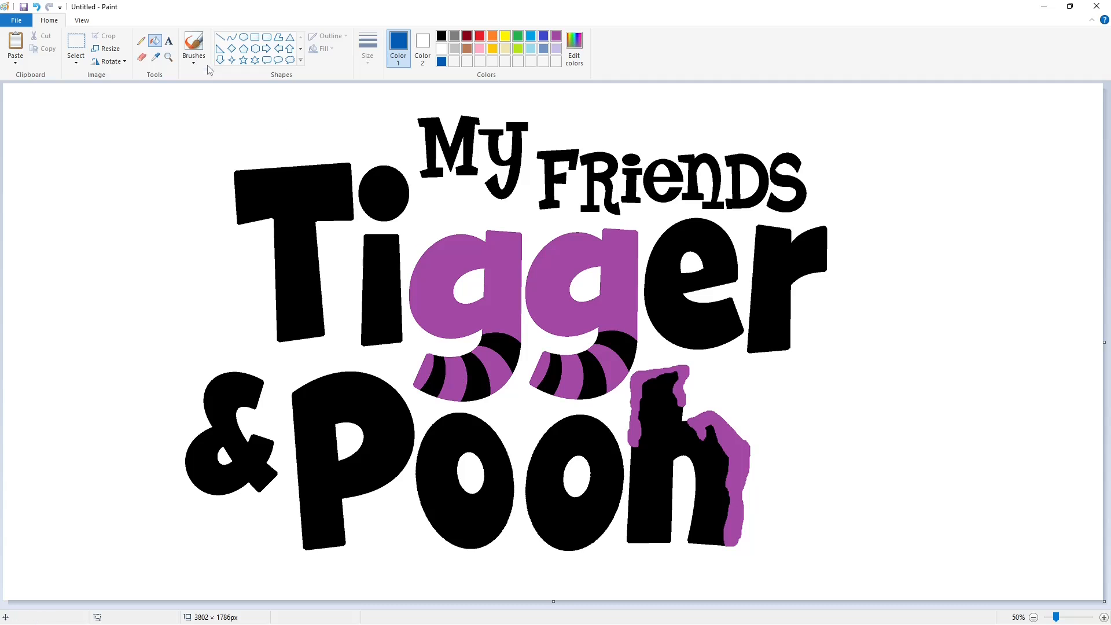
# Fill all the letters of "My Friends" with the custom blue, including the dot of the i.
pyautogui.click(452, 151)
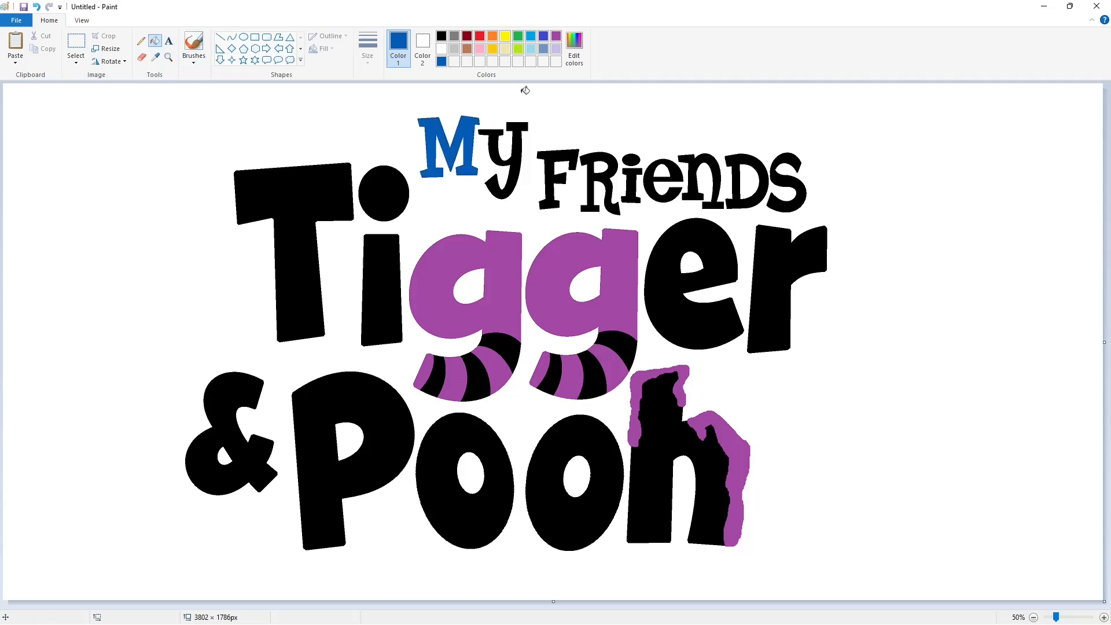
pyautogui.click(521, 135)
pyautogui.click(551, 155)
pyautogui.click(596, 174)
pyautogui.click(628, 159)
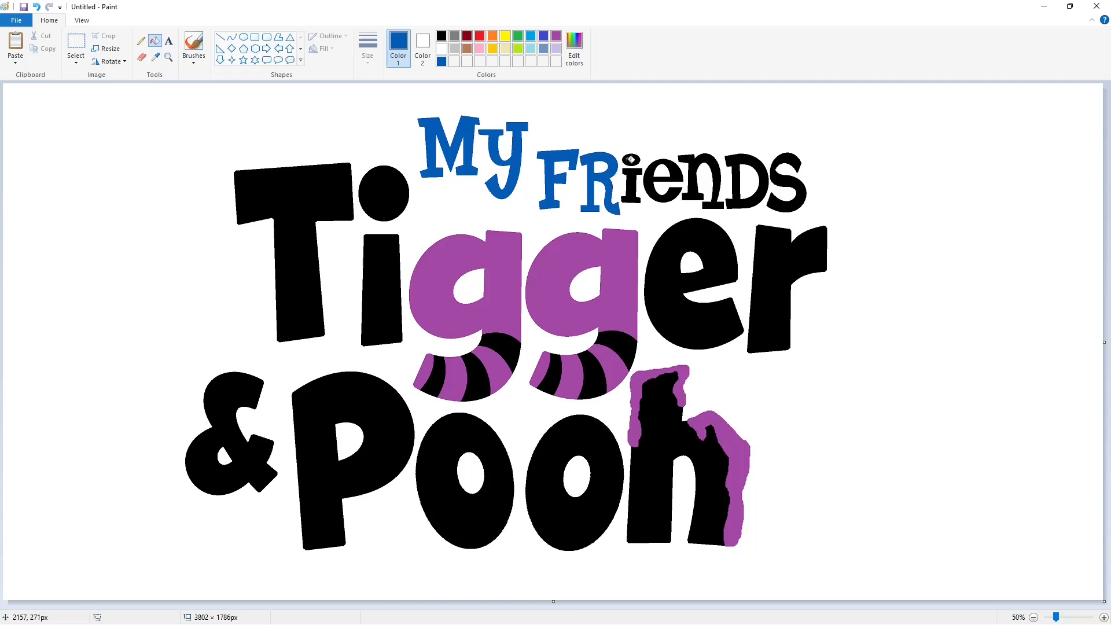
pyautogui.click(631, 186)
pyautogui.click(662, 181)
pyautogui.click(693, 179)
pyautogui.click(736, 181)
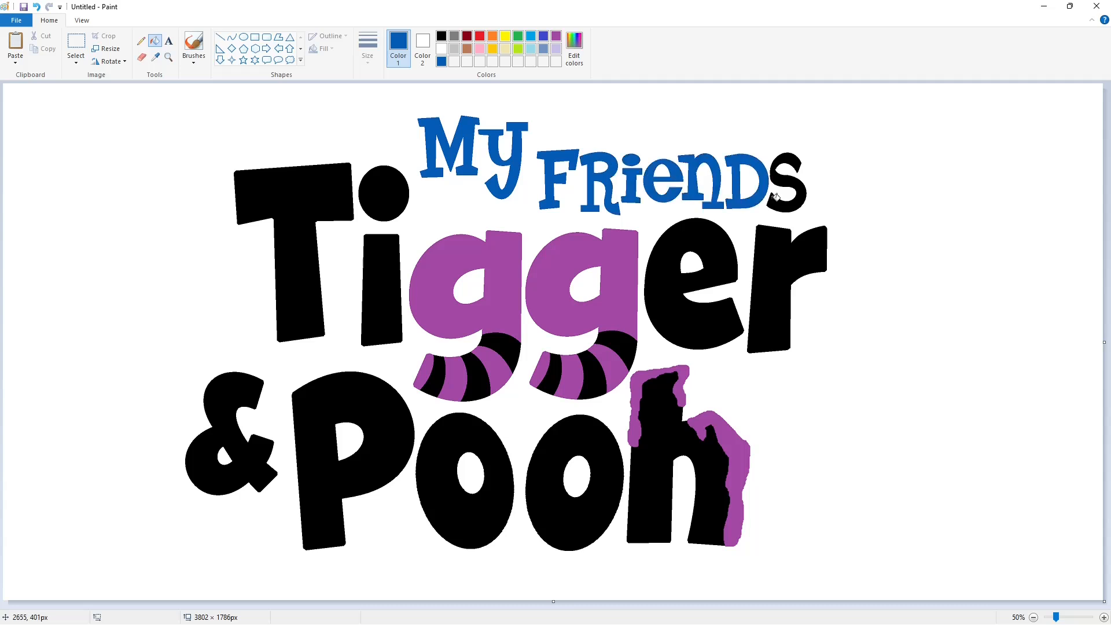
pyautogui.click(778, 198)
# Fill the T, the i with its dot and the purple areas of the first g with orange.
pyautogui.click(491, 47)
pyautogui.click(305, 185)
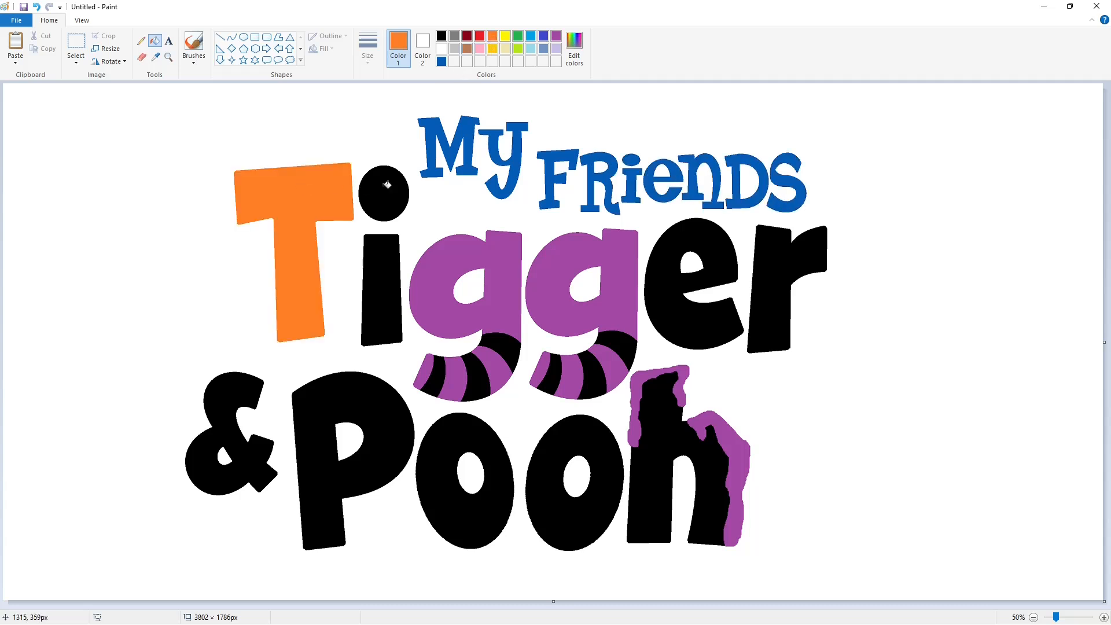
pyautogui.click(386, 185)
pyautogui.click(377, 254)
pyautogui.click(479, 317)
pyautogui.click(504, 364)
pyautogui.click(446, 375)
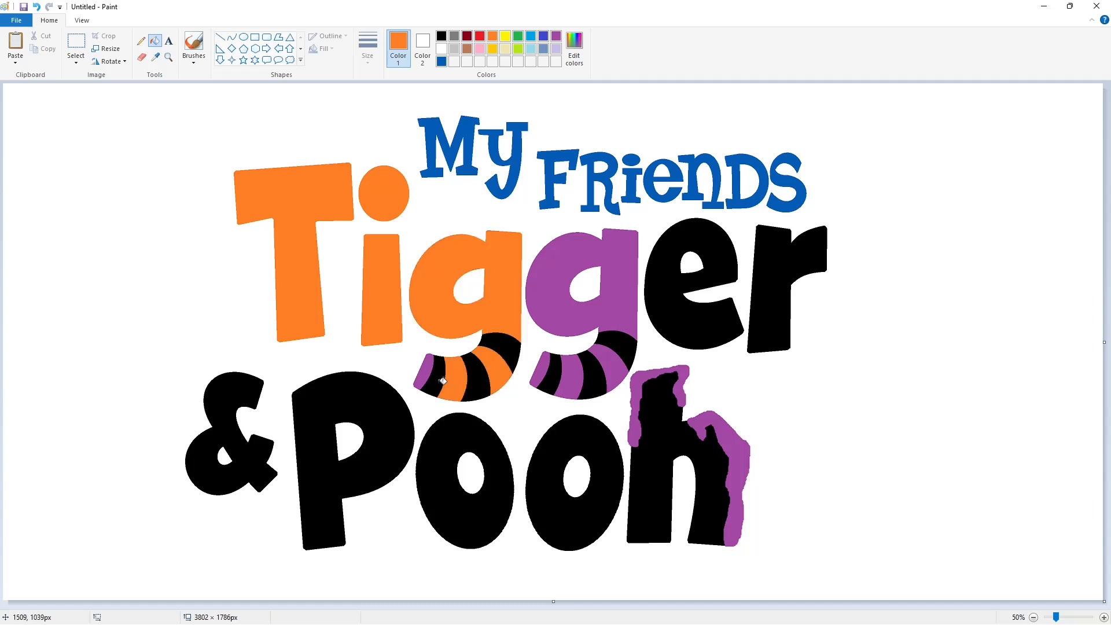
pyautogui.click(426, 373)
# Fill the purple areas of the second g, the e and the r with orange.
pyautogui.click(583, 333)
pyautogui.click(612, 366)
pyautogui.click(569, 377)
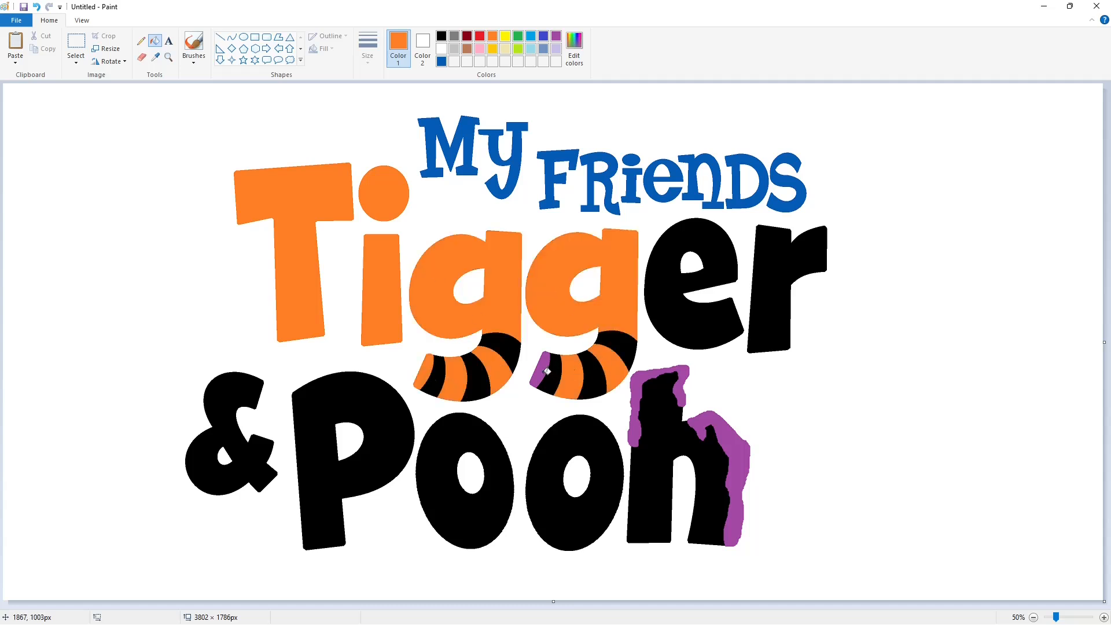
pyautogui.click(541, 373)
pyautogui.click(679, 311)
pyautogui.click(771, 310)
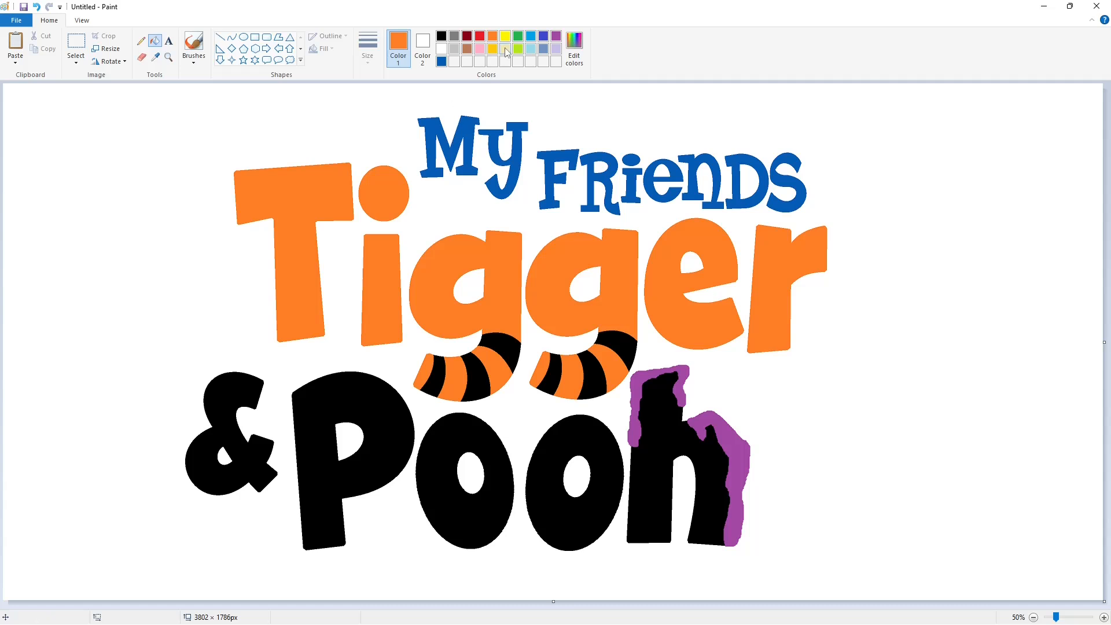
# Fill the ampersand with green and the letters of "Pooh" with red, leaving the h's drips purple.
pyautogui.click(245, 383)
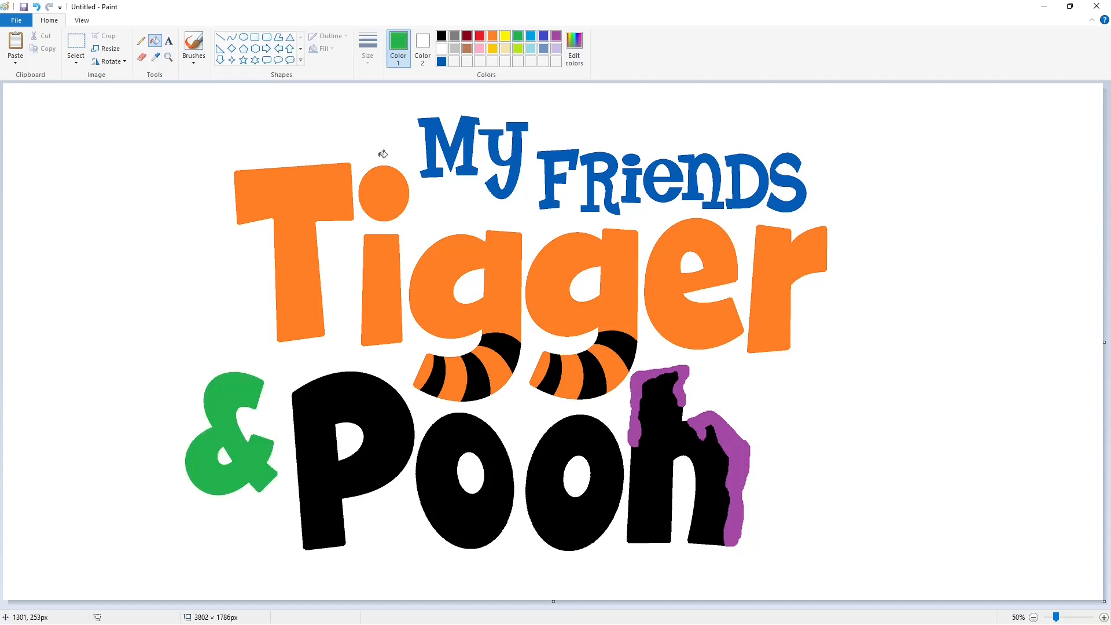
pyautogui.click(480, 37)
pyautogui.click(361, 402)
pyautogui.click(445, 472)
pyautogui.click(535, 483)
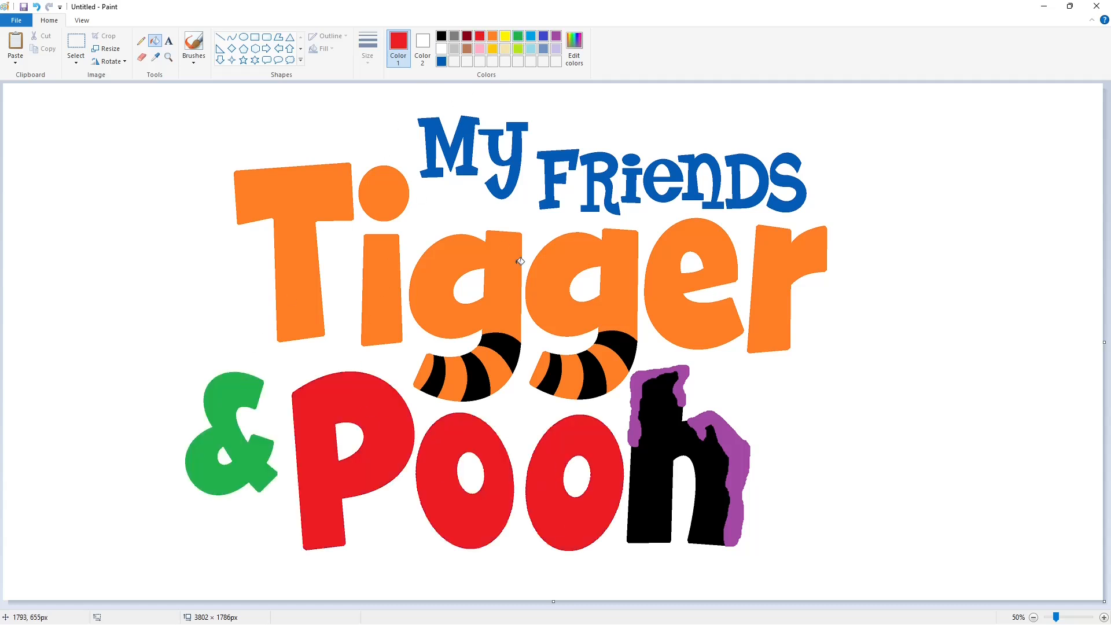
pyautogui.click(660, 425)
# Recolor both drips on the h with gold to make them look like honey.
pyautogui.click(492, 48)
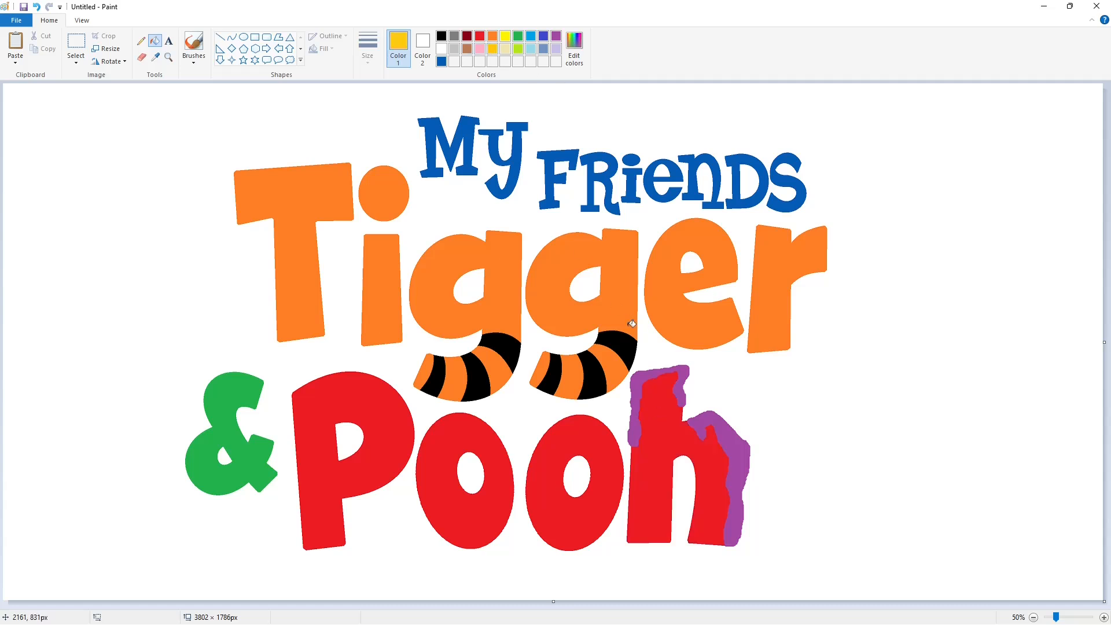
pyautogui.click(644, 376)
pyautogui.click(734, 442)
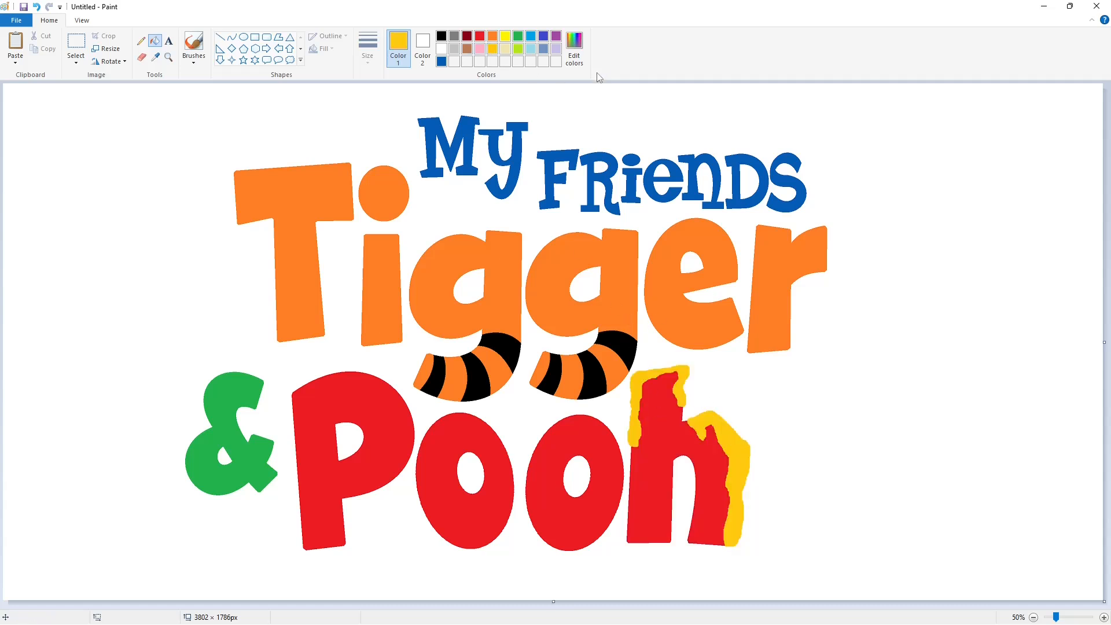